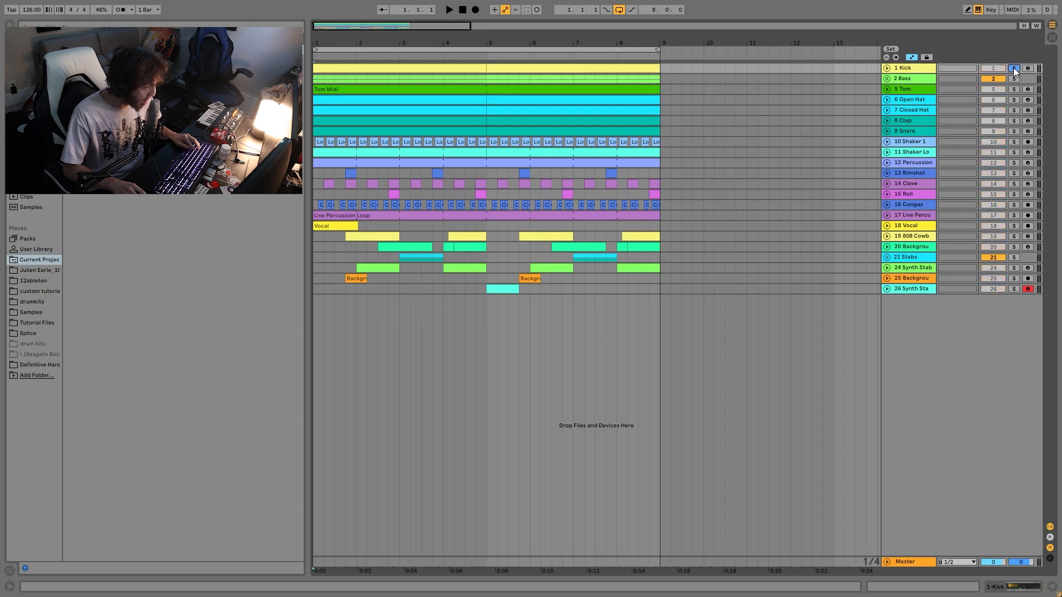
- Play the soloed Kick track and show the sampler device on it
key(space)
click(902, 68)
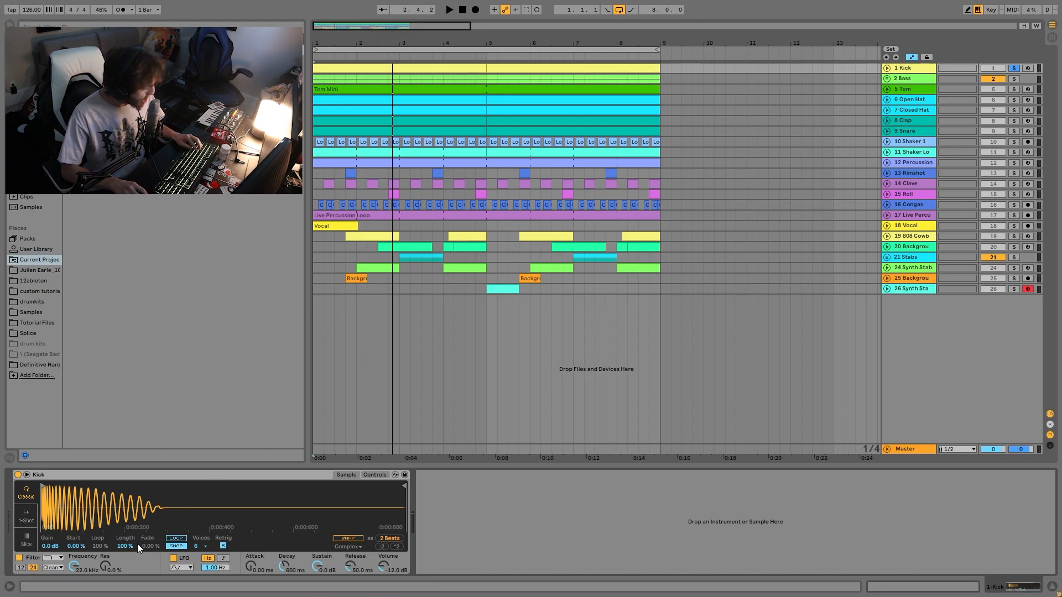
mouse_move(71, 498)
mouse_down()
mouse_move(71, 536)
mouse_move(71, 498)
mouse_up()
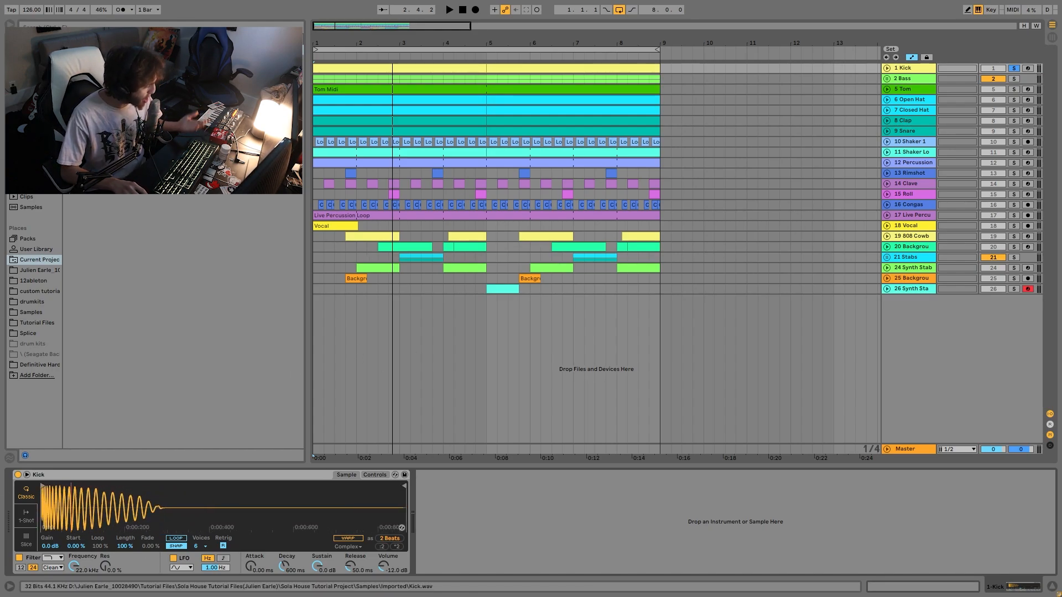
key(space)
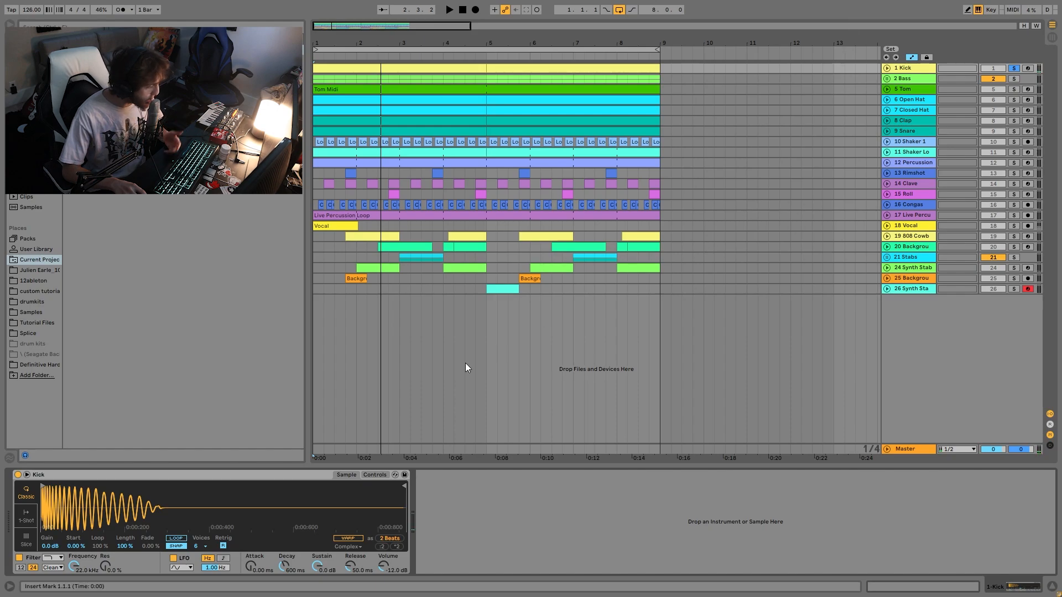
key(space)
key(space)
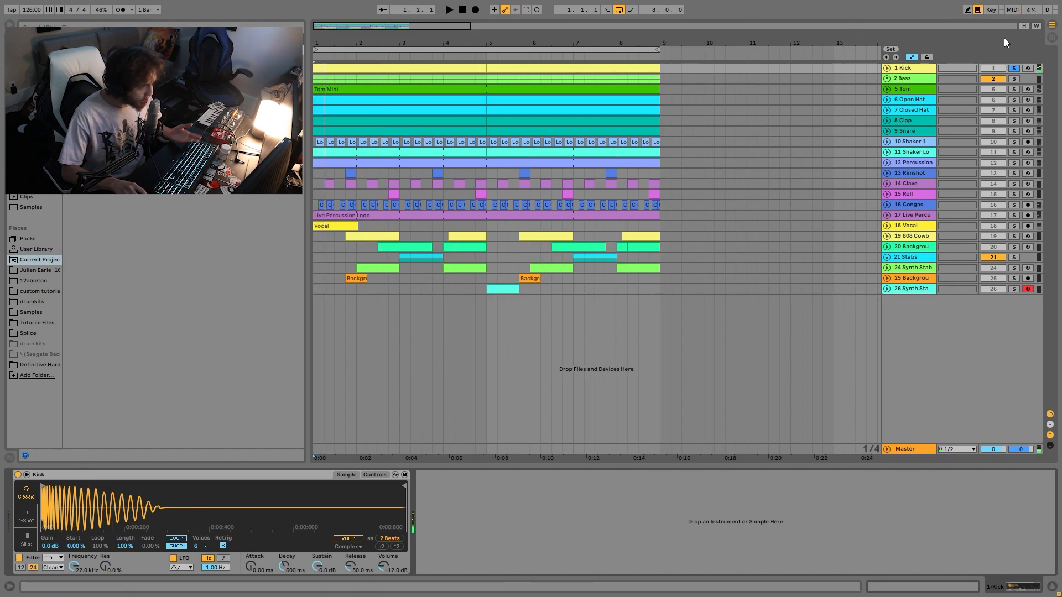
- Unsolo the Kick track and listen to all tracks of the arrangement together
click(1014, 71)
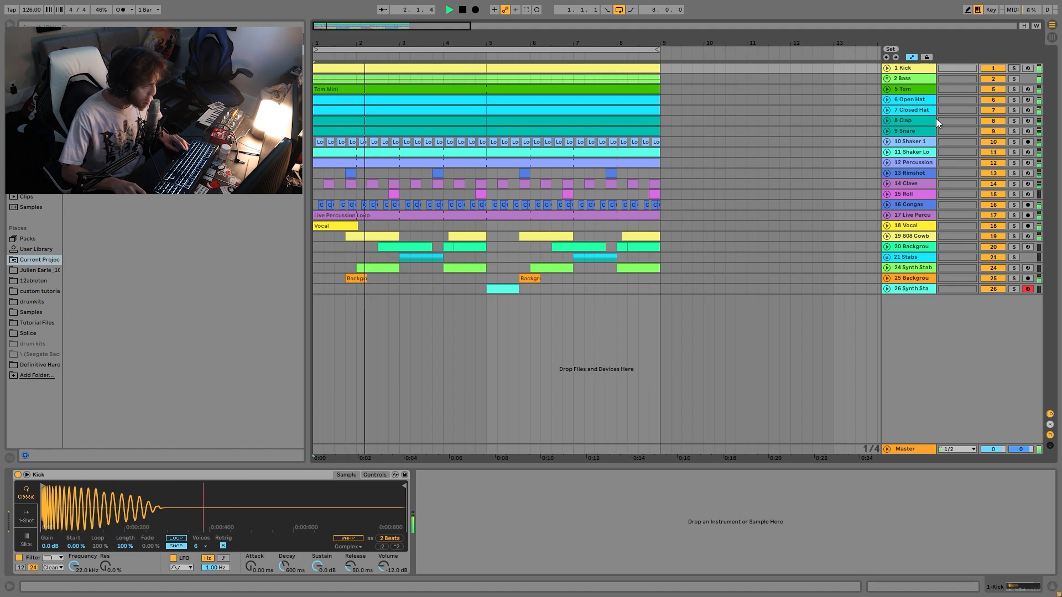
key(space)
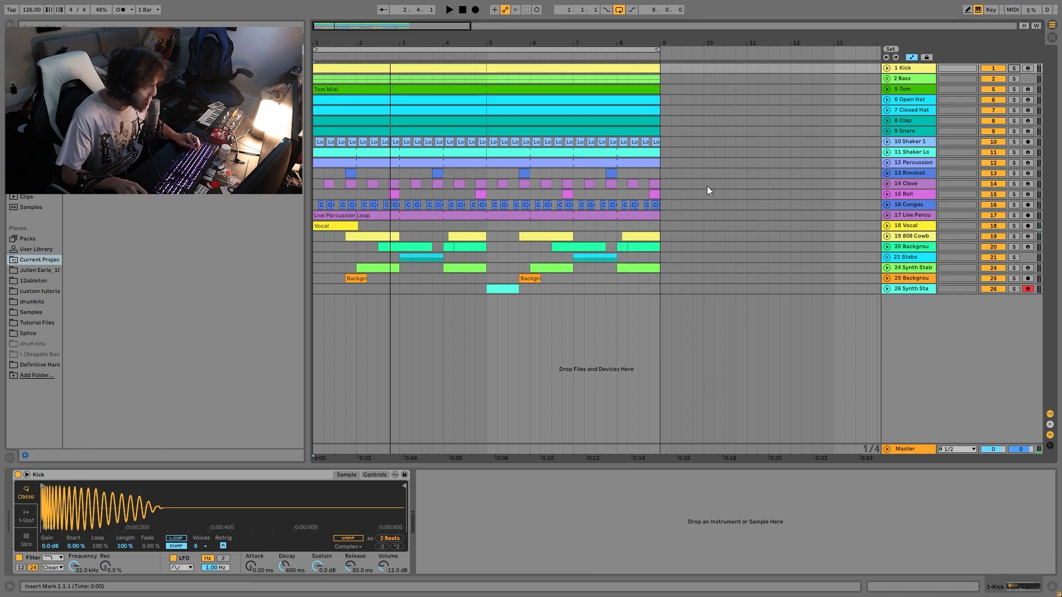
key(space)
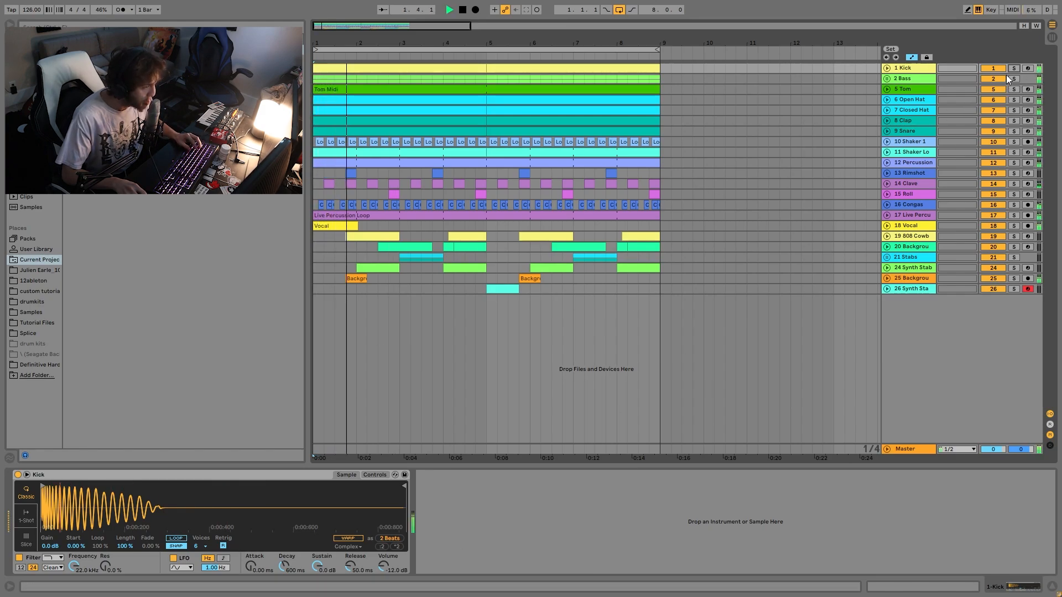
- Solo the Bass group, then expand the group and its Sub track to show their clips during playback
click(1010, 76)
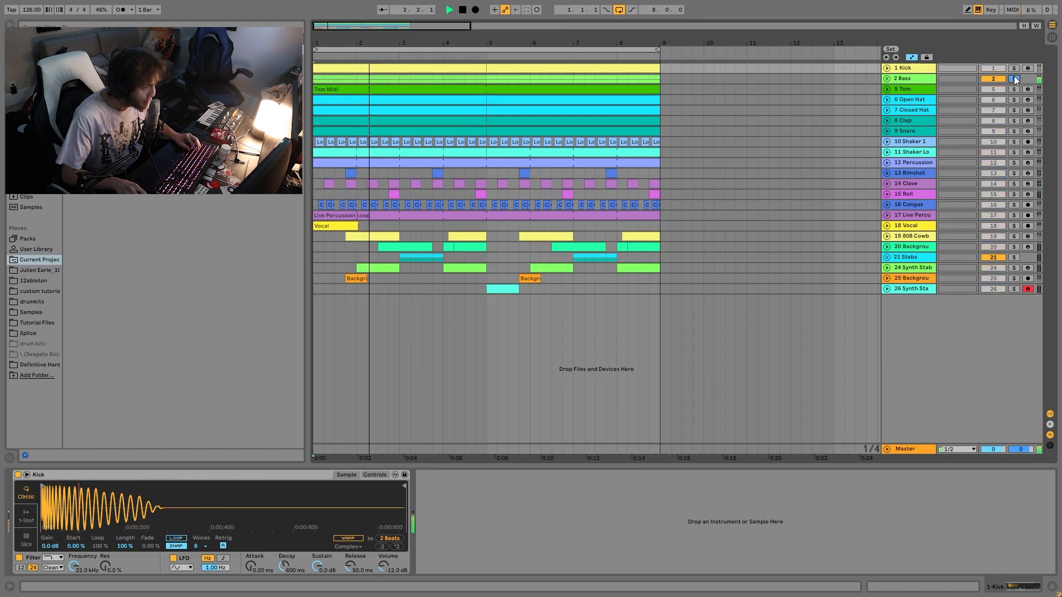
click(886, 79)
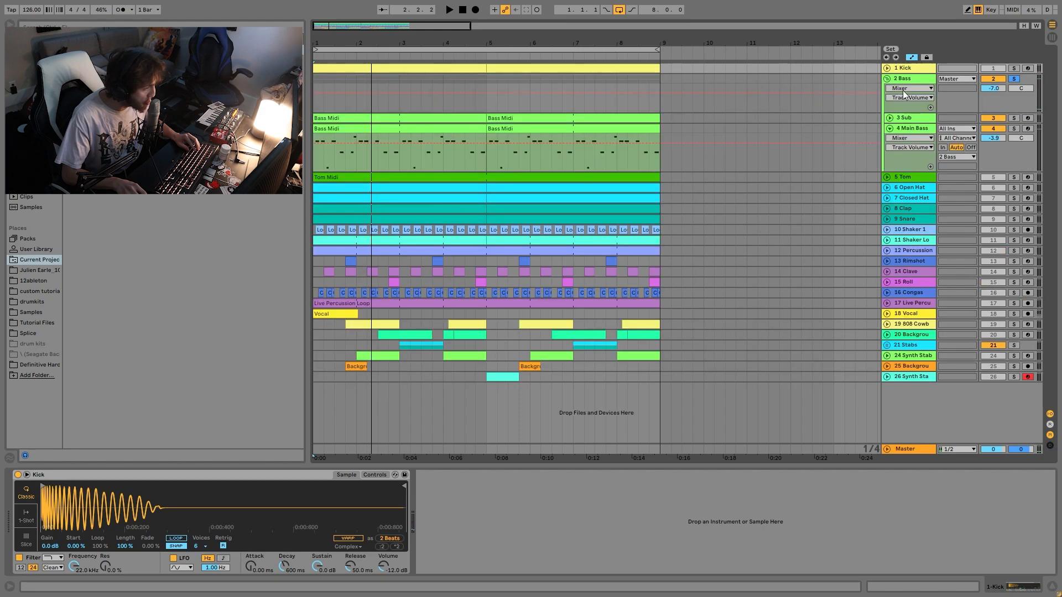
click(924, 121)
key(space)
click(889, 117)
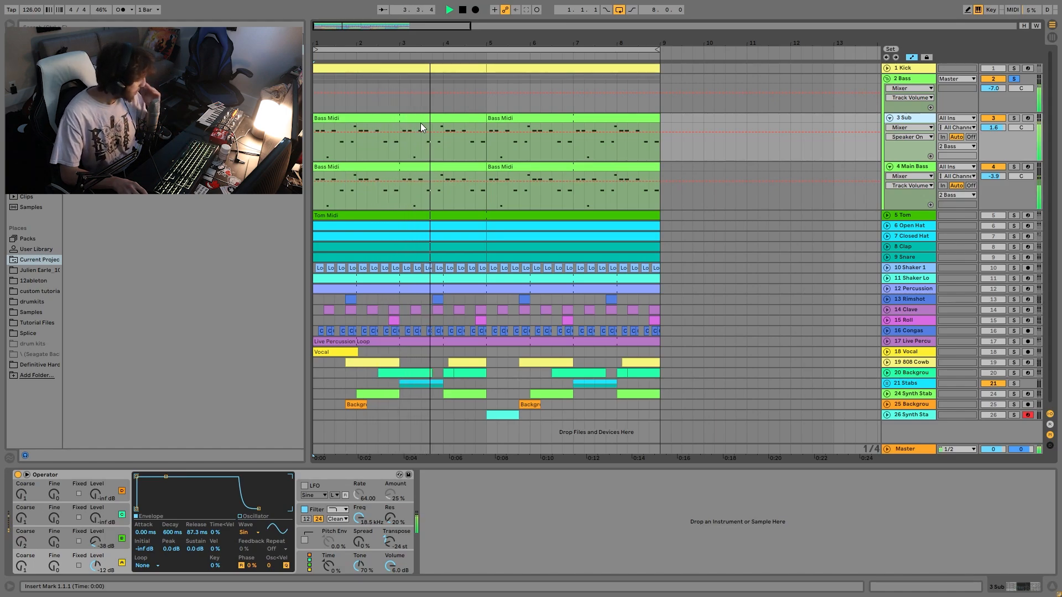
- Open the first Bass Midi clip on the Sub track, fold the note editor to its used notes and select all D3 notes
click(388, 117)
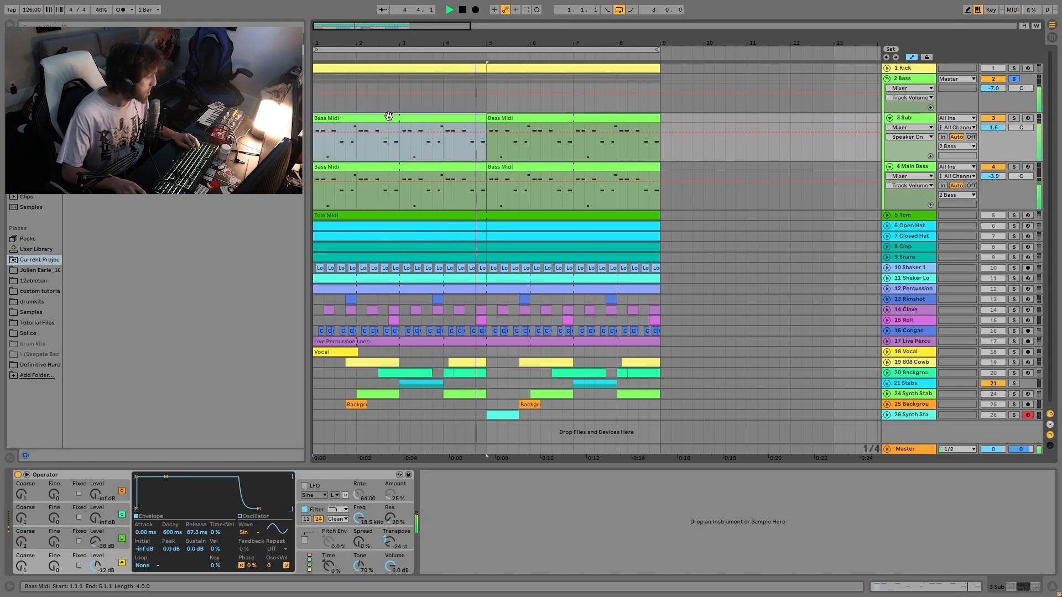
double_click(389, 117)
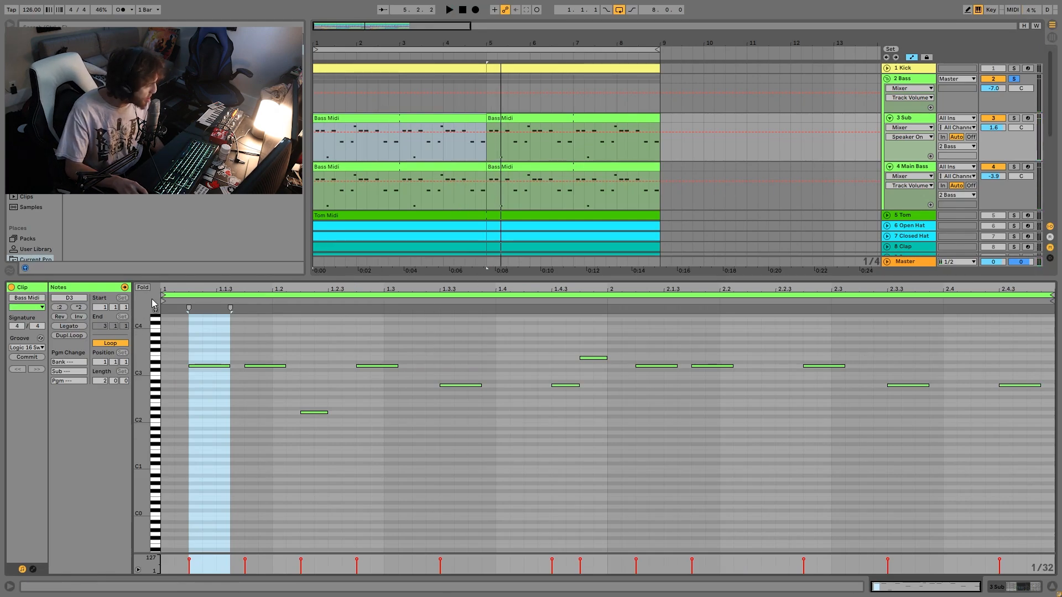
click(142, 288)
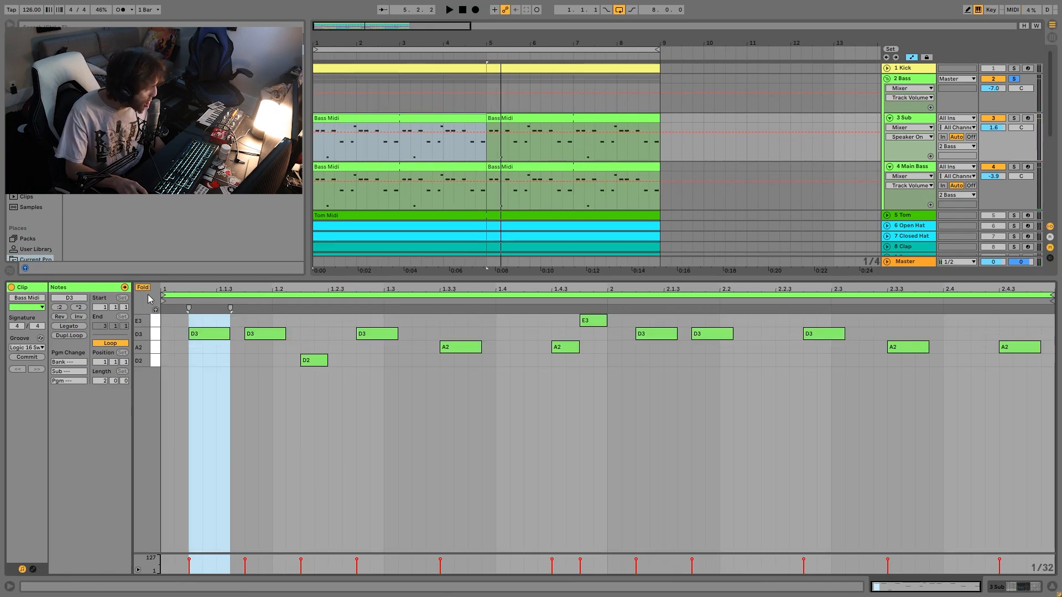
click(160, 335)
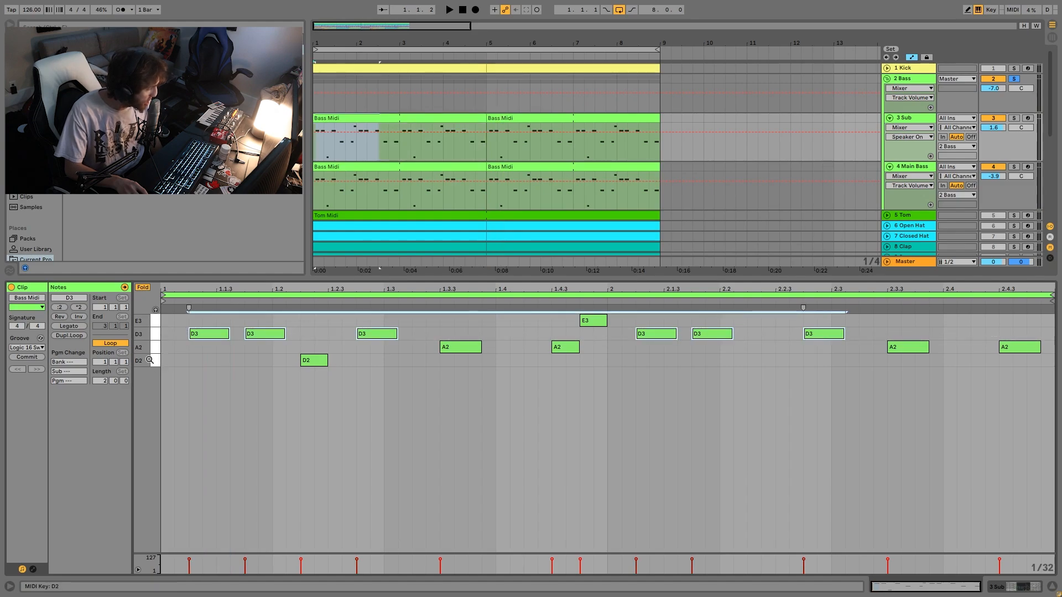
- Listen to the soloed bassline and unfold the note editor to show the full key range
key(space)
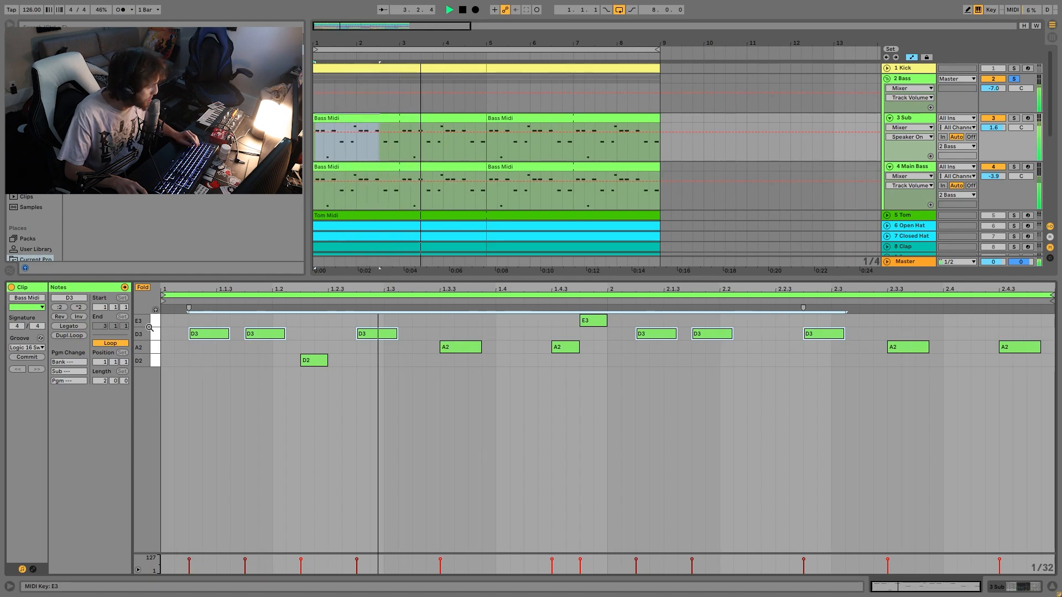
key(space)
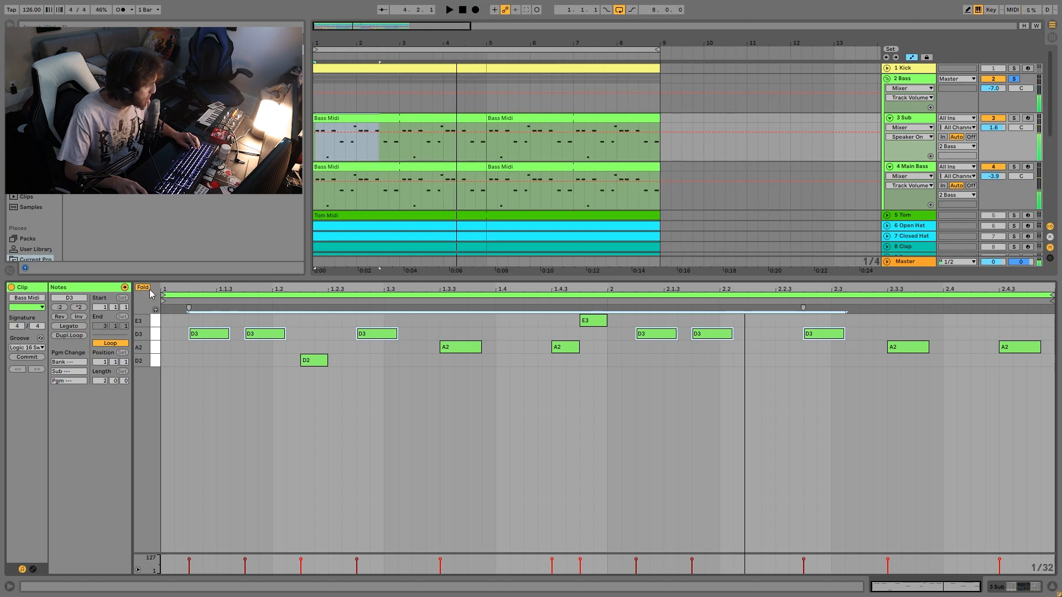
click(143, 288)
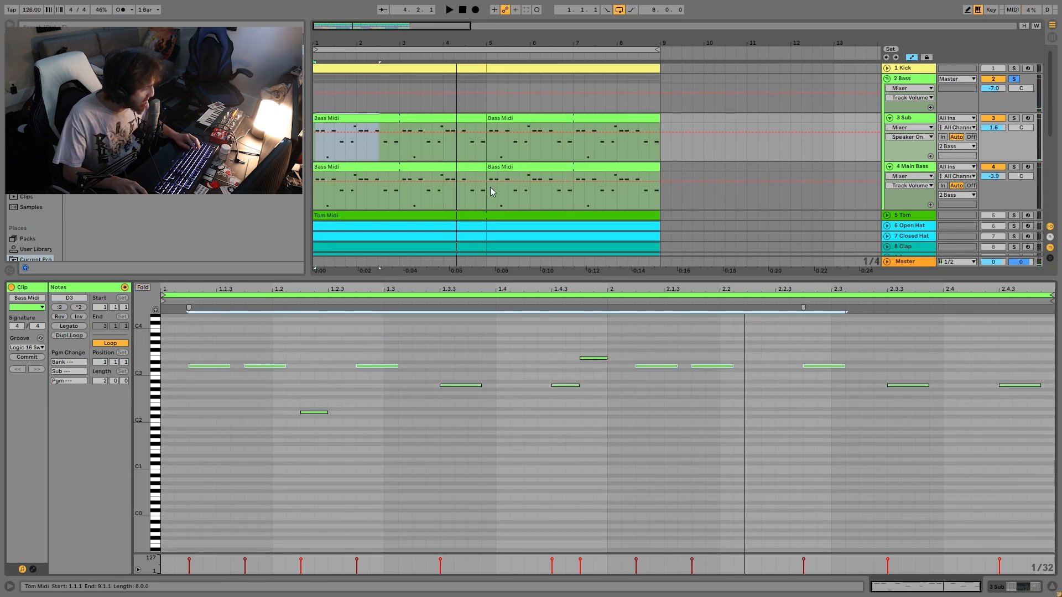
- Select the D2 note, then the two A2 notes in the clip's first bar, and check the bassline by ear
drag(323, 382, 313, 447)
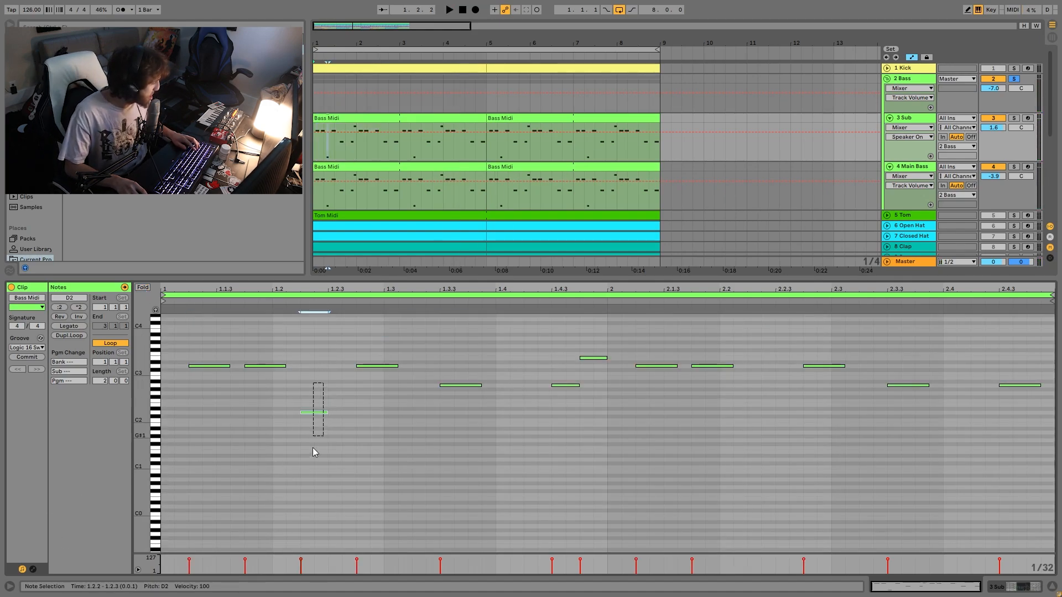
drag(428, 366, 563, 428)
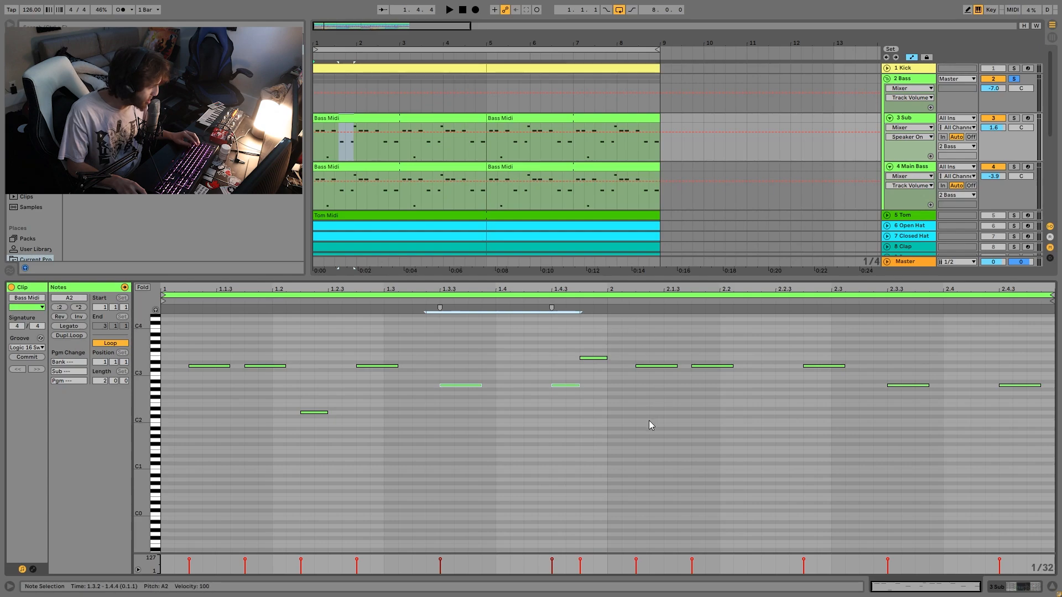
key(space)
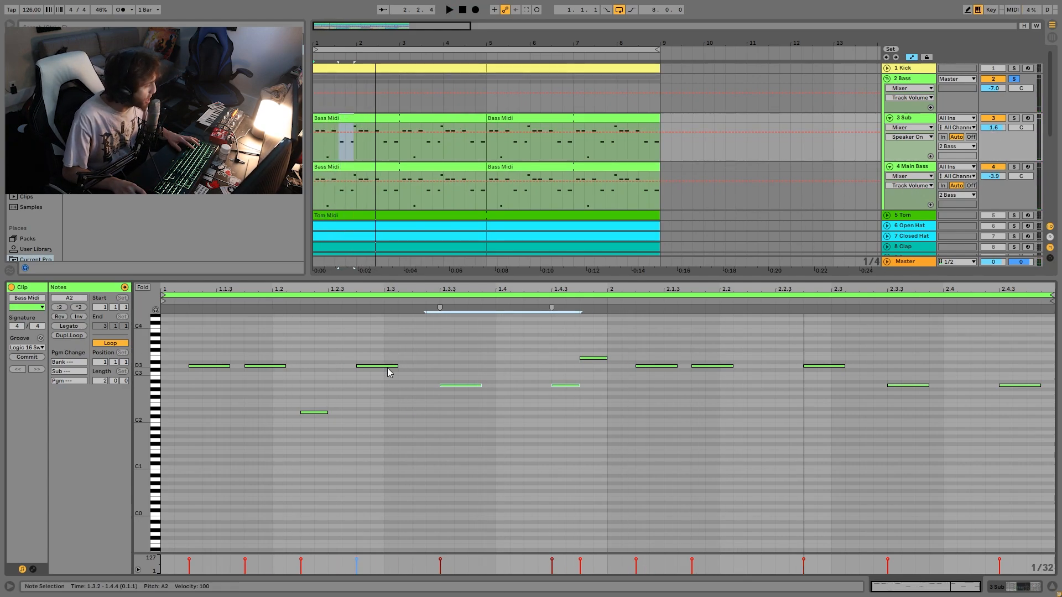
- Solo the Kick track alongside the Bass group and listen to both together
click(1014, 68)
key(space)
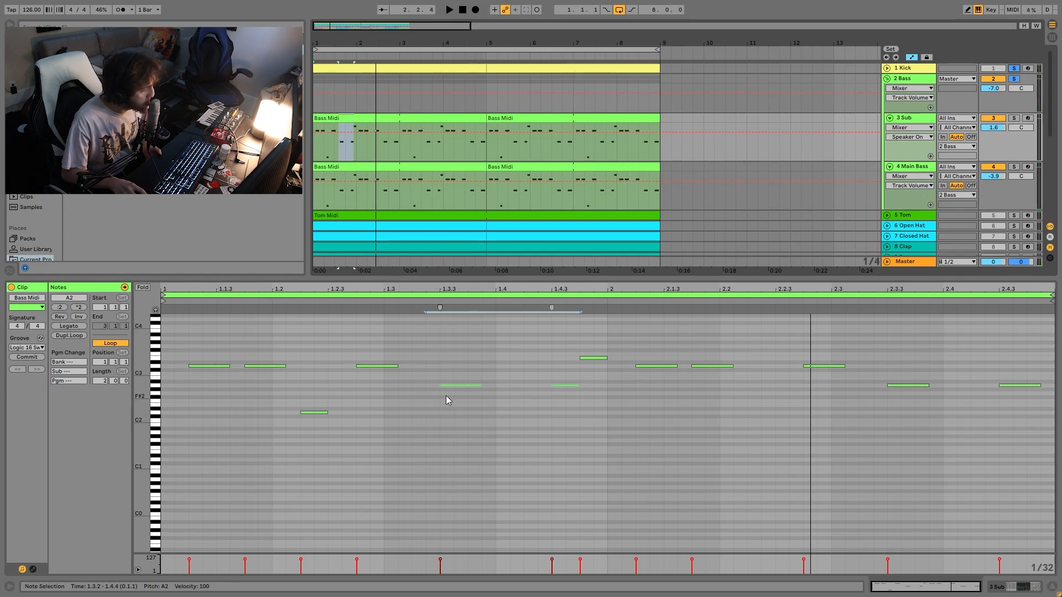
key(space)
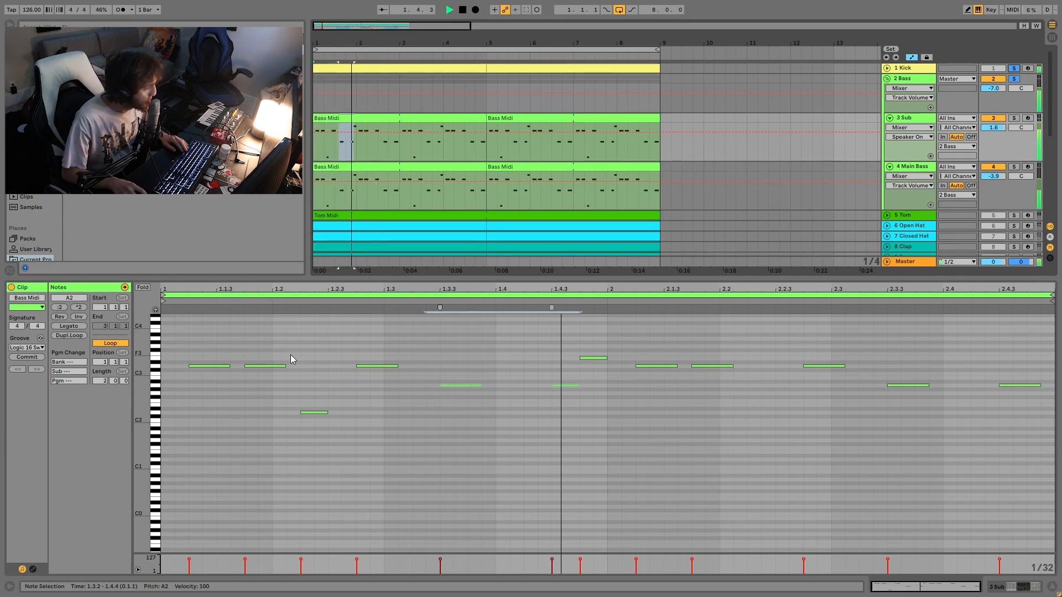
key(space)
- Listen to the soloed Sub track and show the oscillator B settings of its Operator device
key(space)
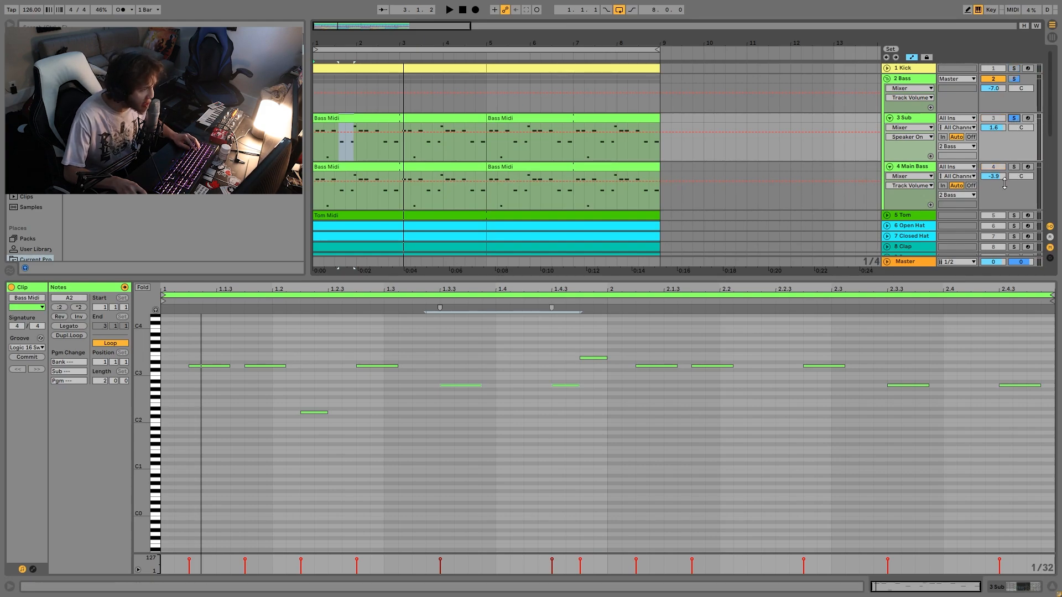
key(space)
double_click(914, 118)
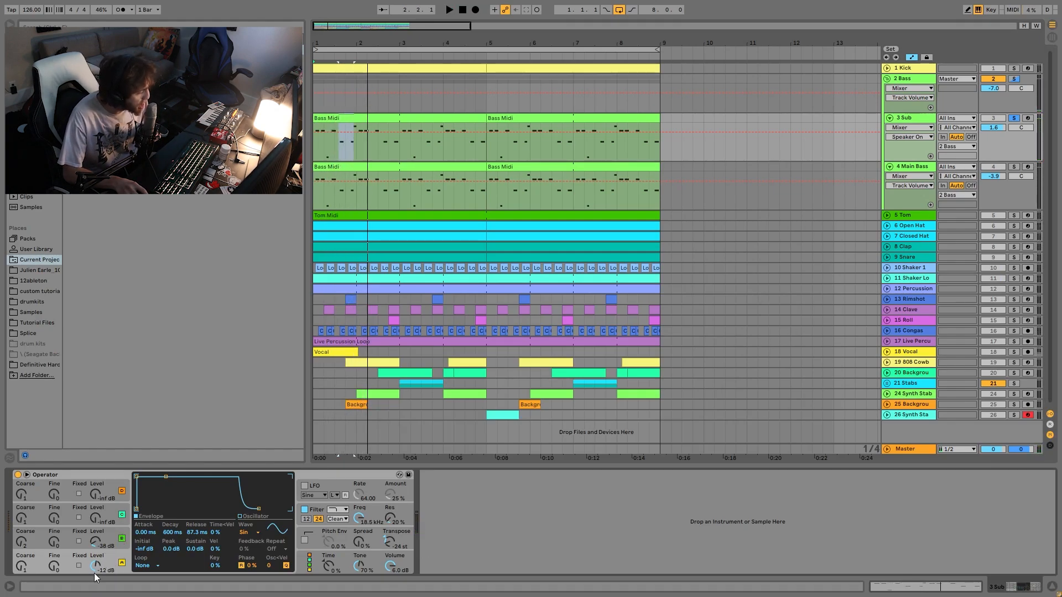
click(105, 539)
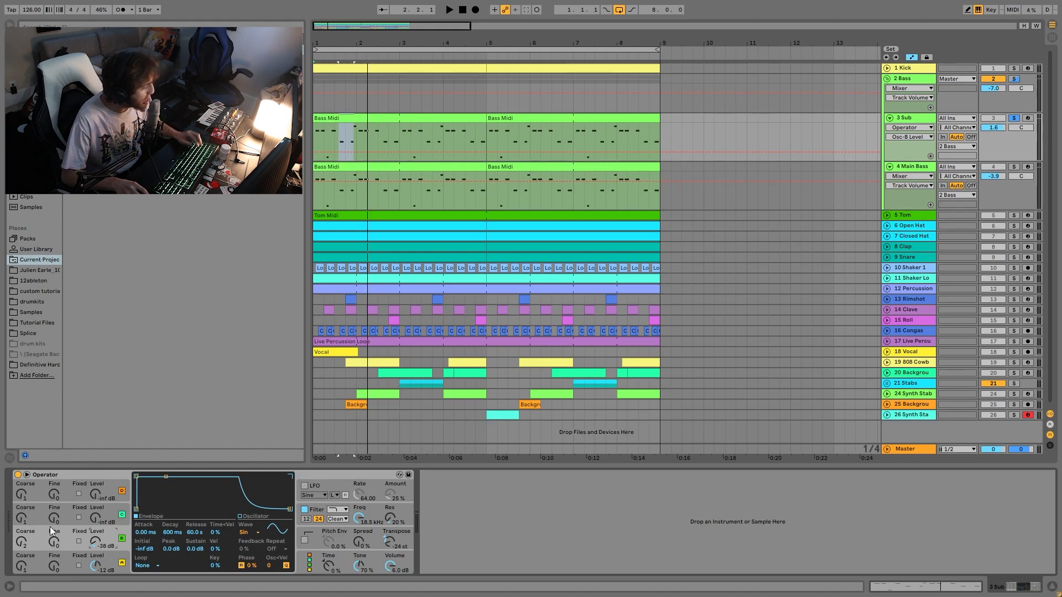
- Compare the Sub sound with Operator's oscillator B switched off and back on during playback
key(space)
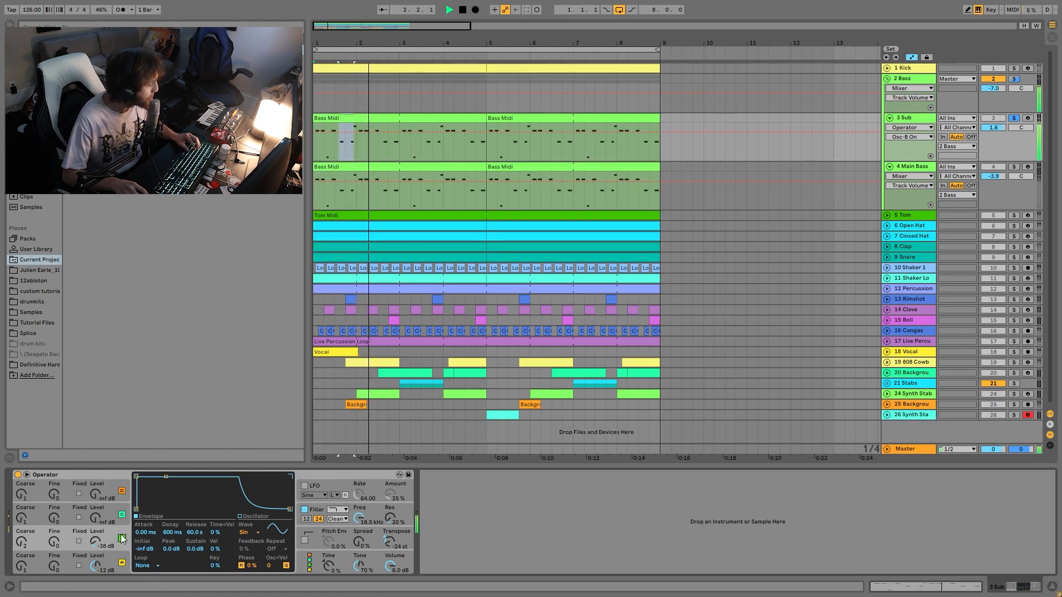
click(122, 537)
click(121, 539)
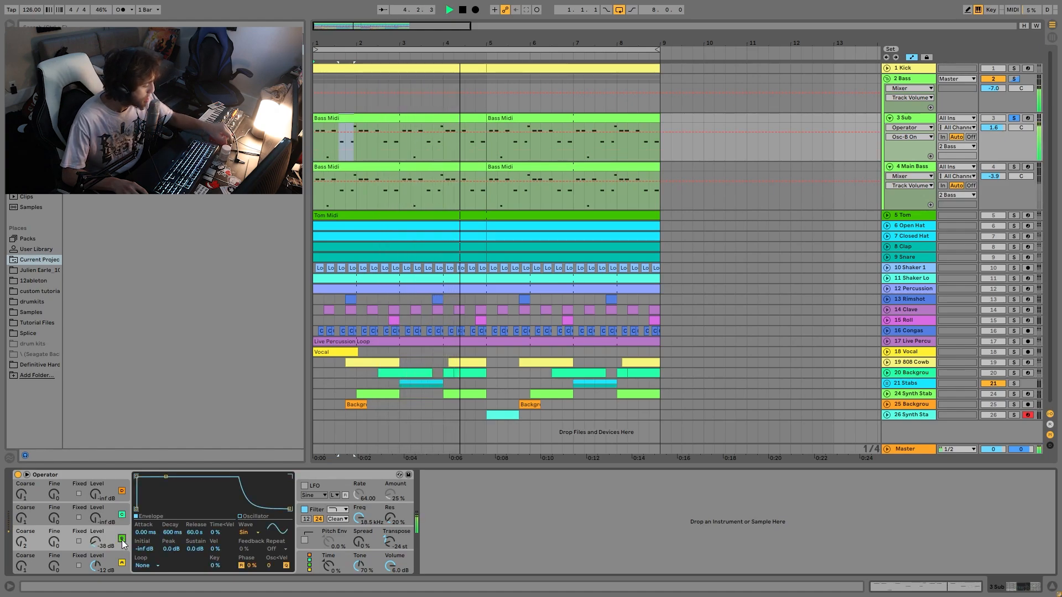
key(space)
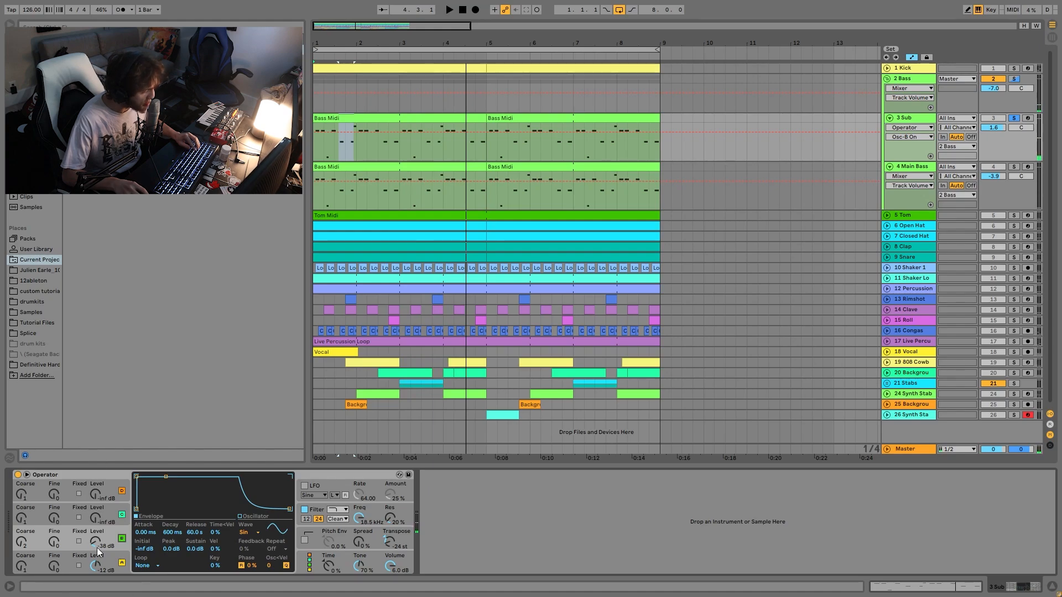
key(space)
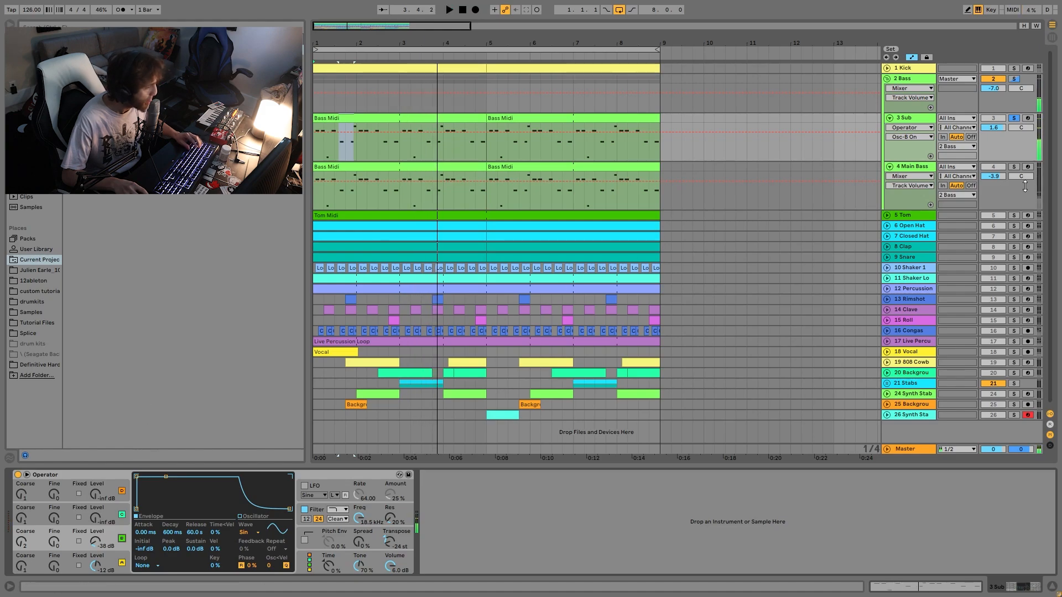
- Solo the Main Bass track instead of Sub and show the oscillator A settings of its Guitar Bass device
click(1013, 167)
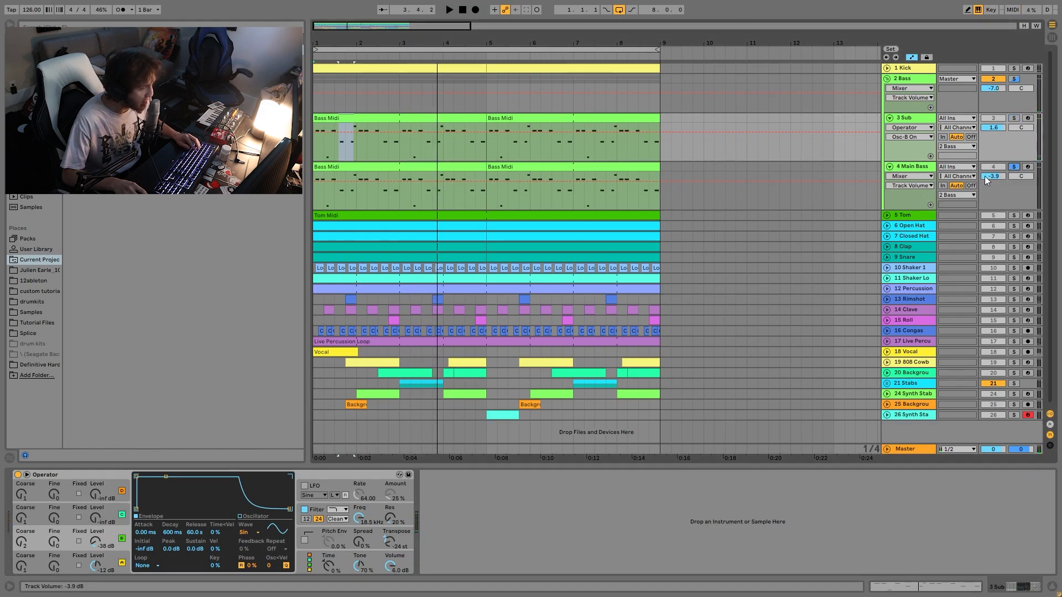
click(930, 167)
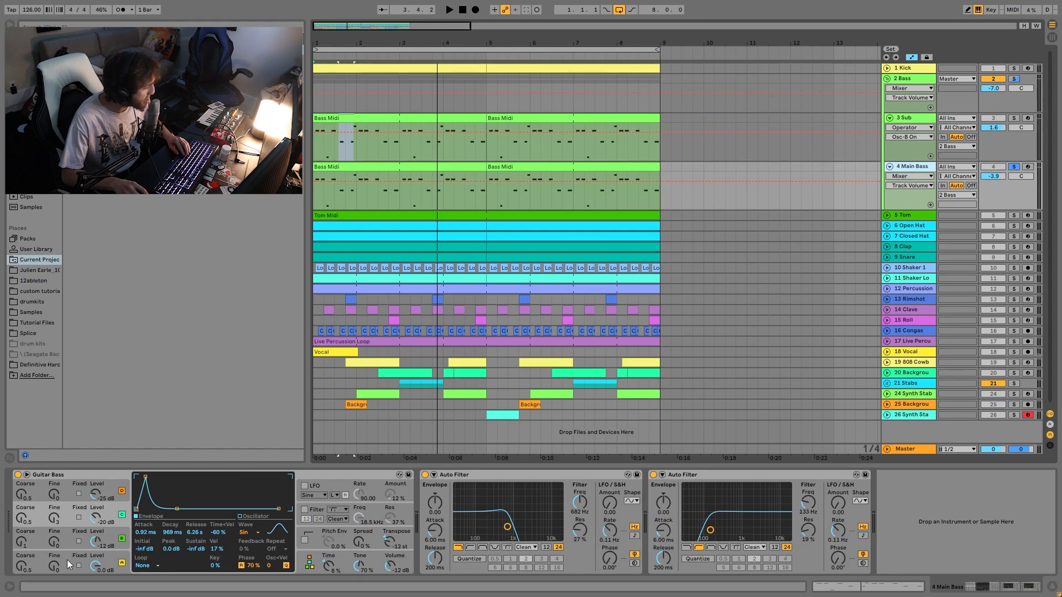
click(113, 551)
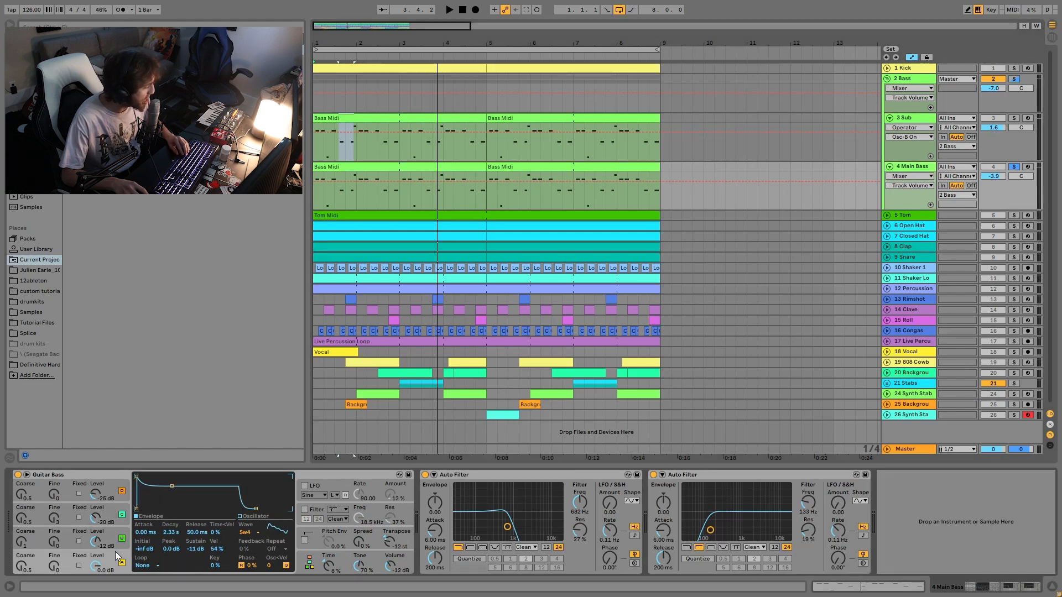
- Examine the Guitar Bass algorithm and modulation routing, followed by the settings of oscillators A and B
click(309, 563)
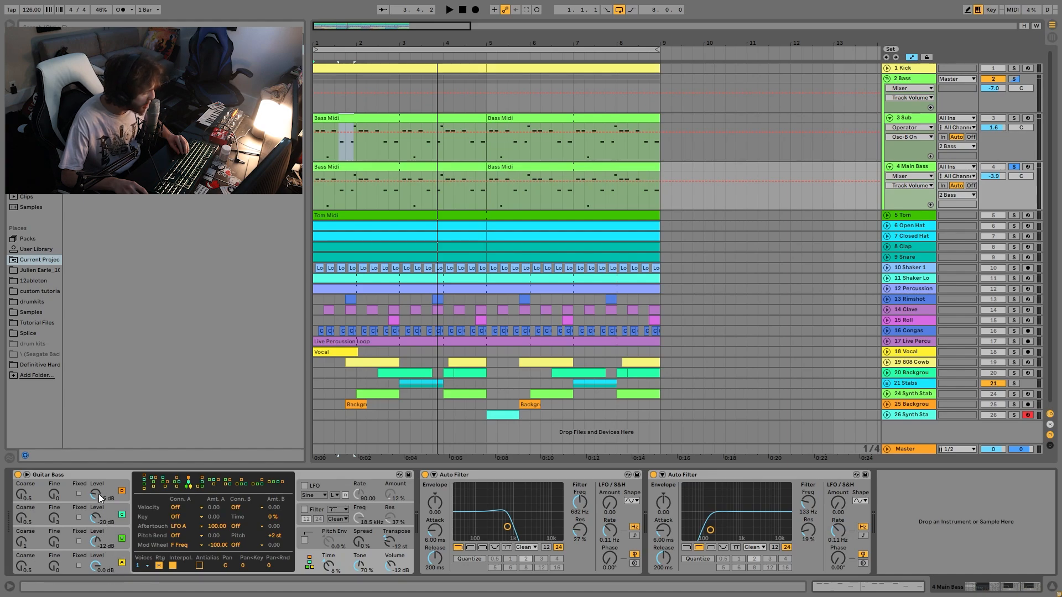
click(115, 557)
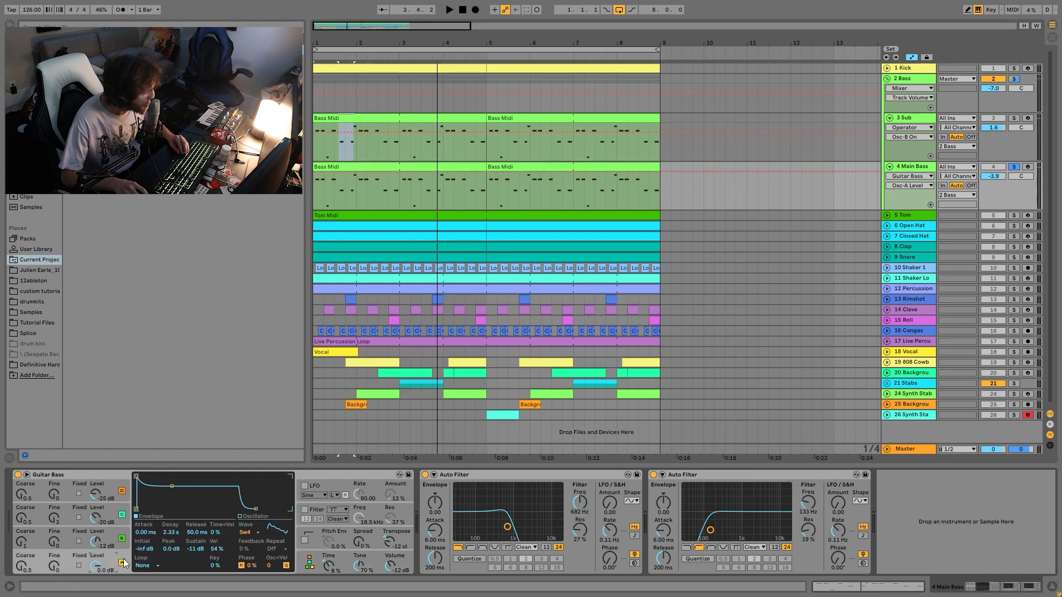
click(104, 534)
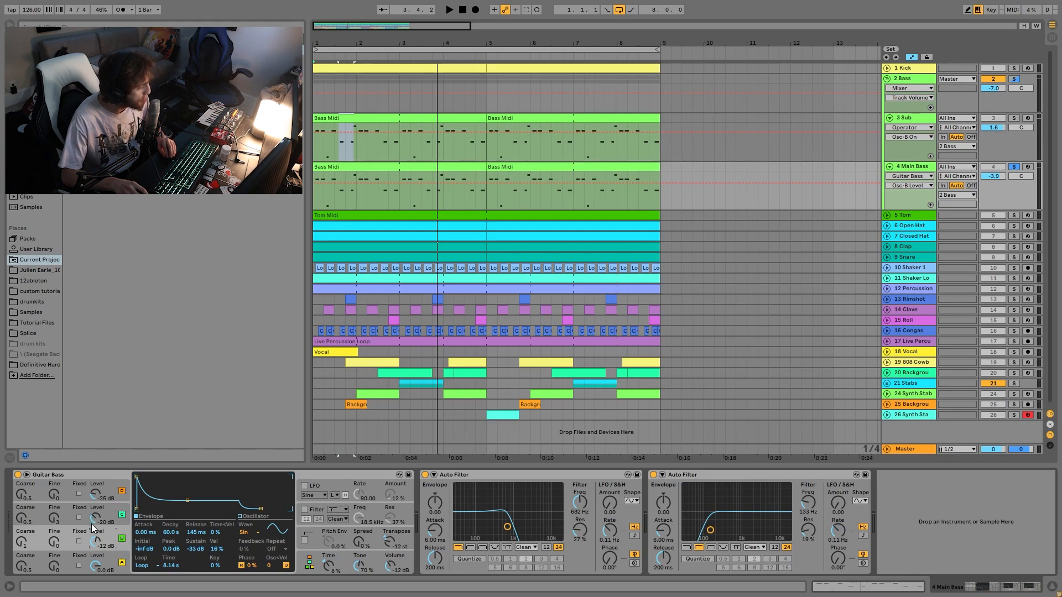
- Examine the settings of oscillators C and D in the Guitar Bass device
click(83, 509)
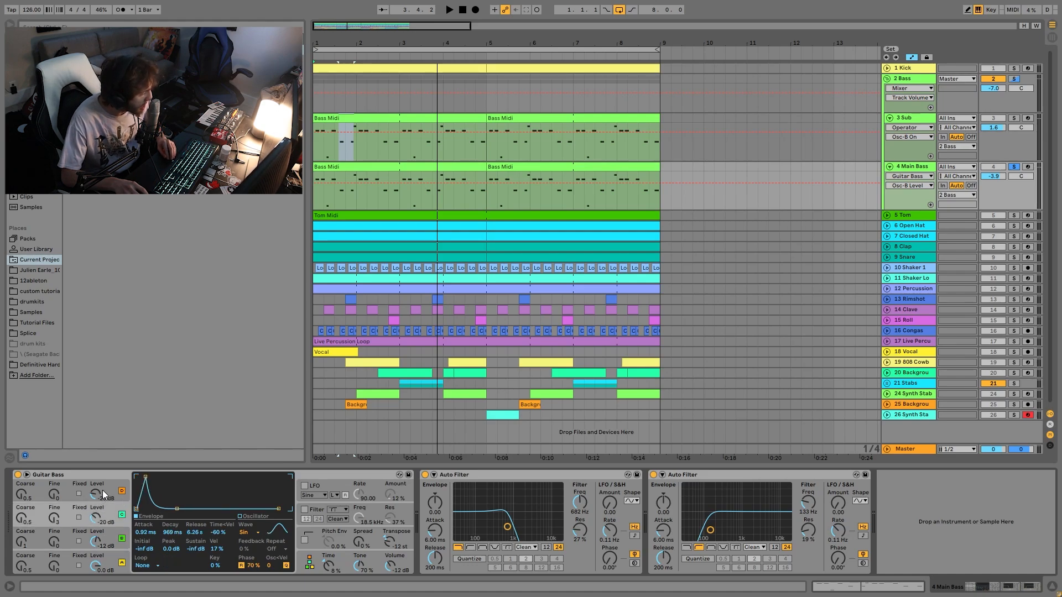
click(104, 494)
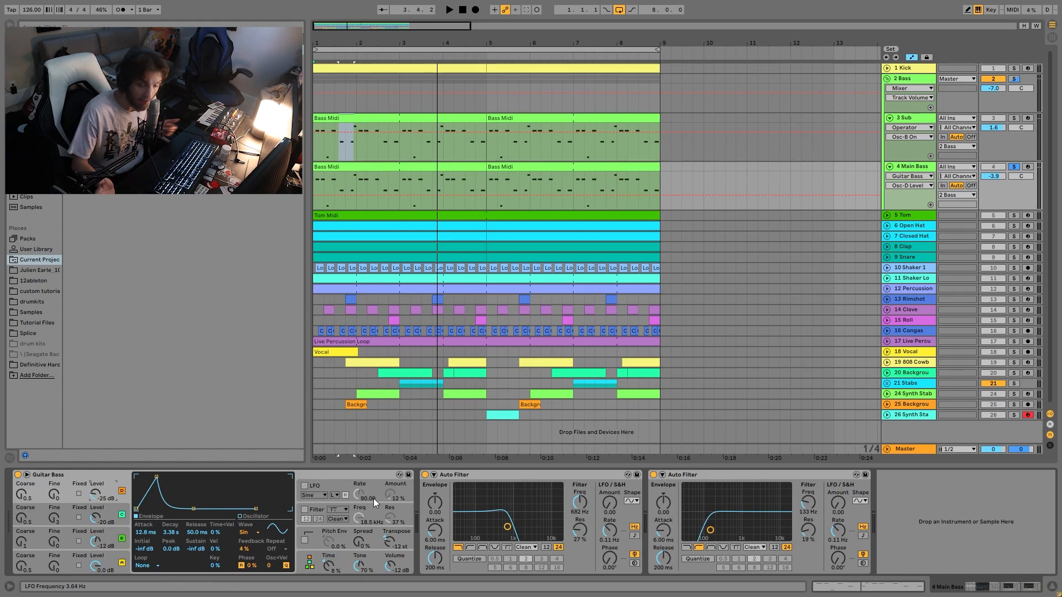
- Compare the soloed Main Bass sound during playback with Guitar Bass oscillators D, C and B switched off one by one and back on
key(space)
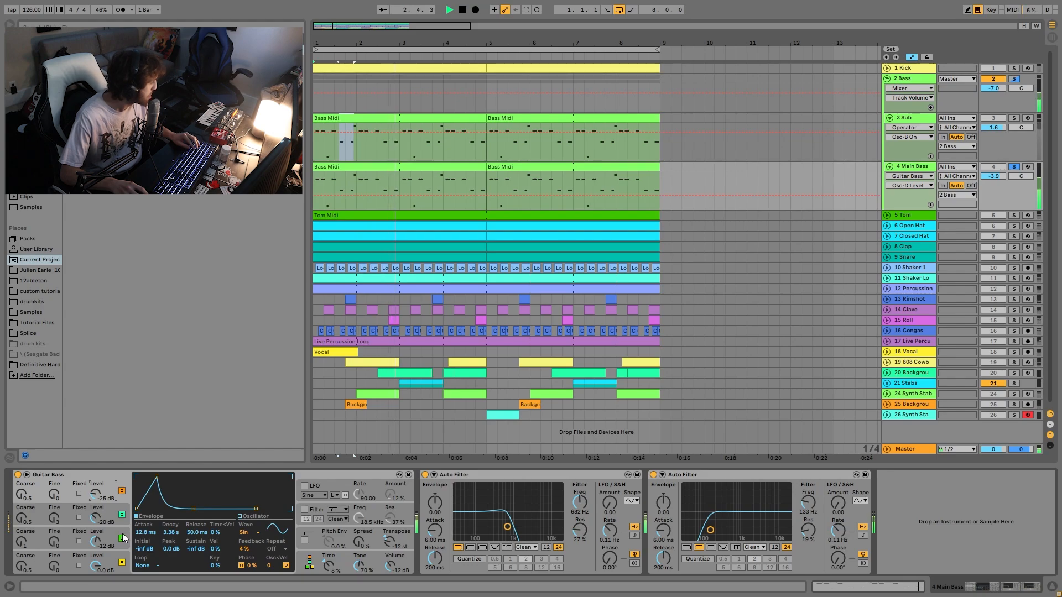
click(122, 491)
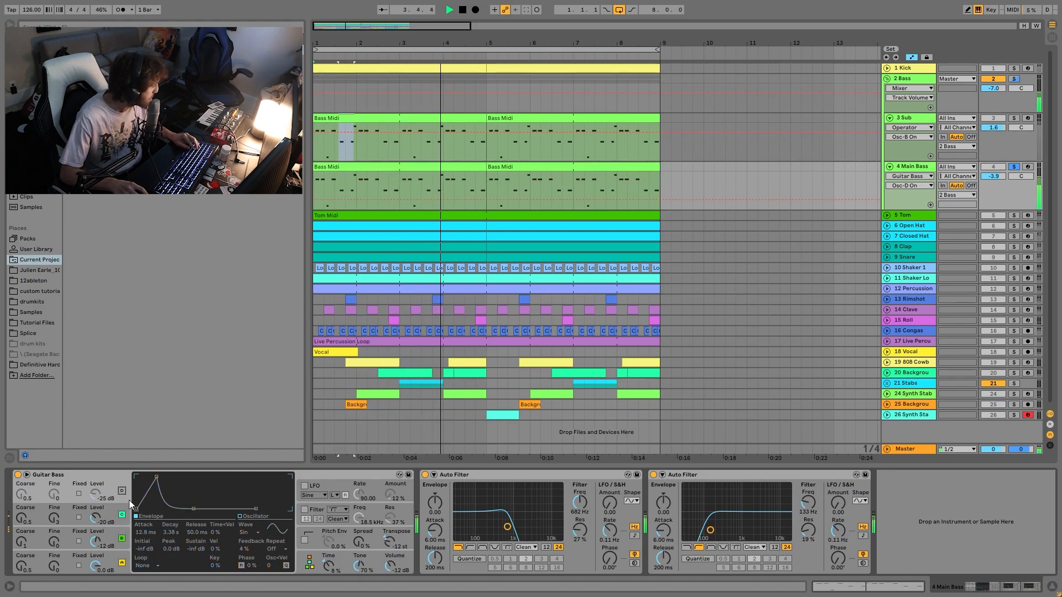
click(122, 515)
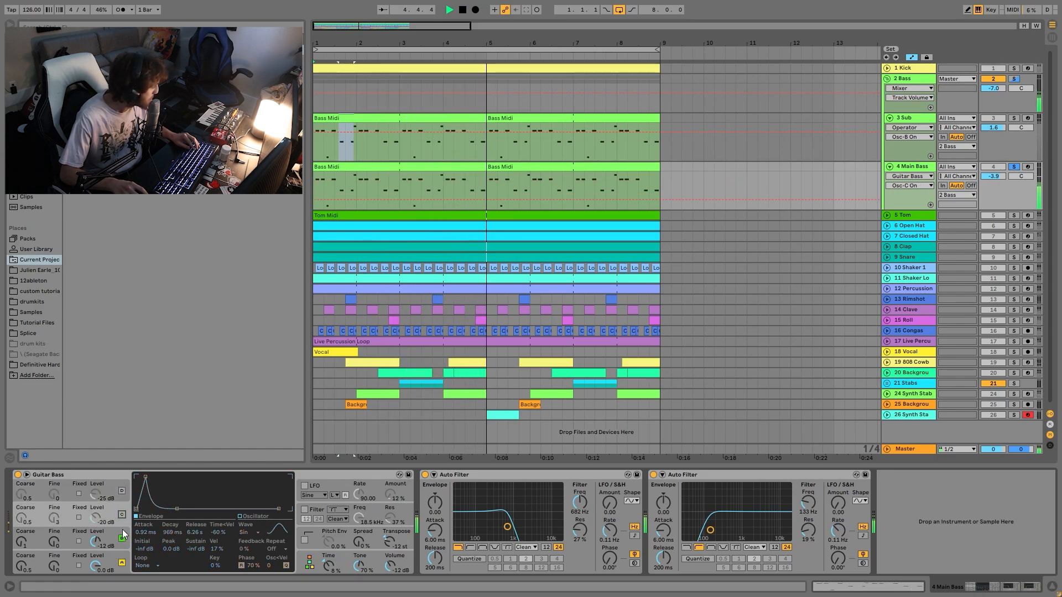
click(121, 539)
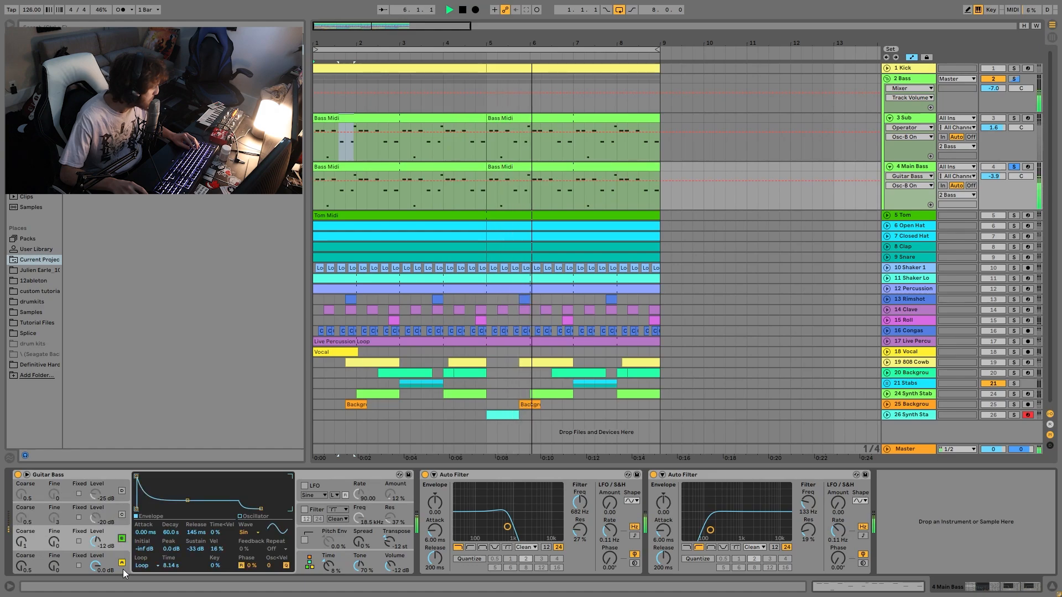
click(122, 563)
click(121, 562)
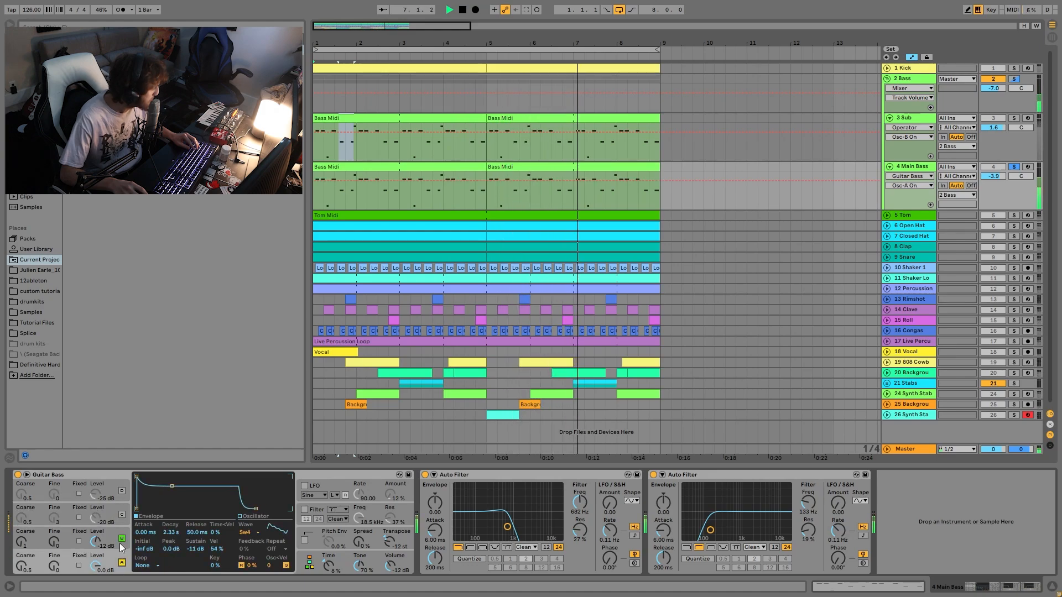
click(122, 516)
click(122, 492)
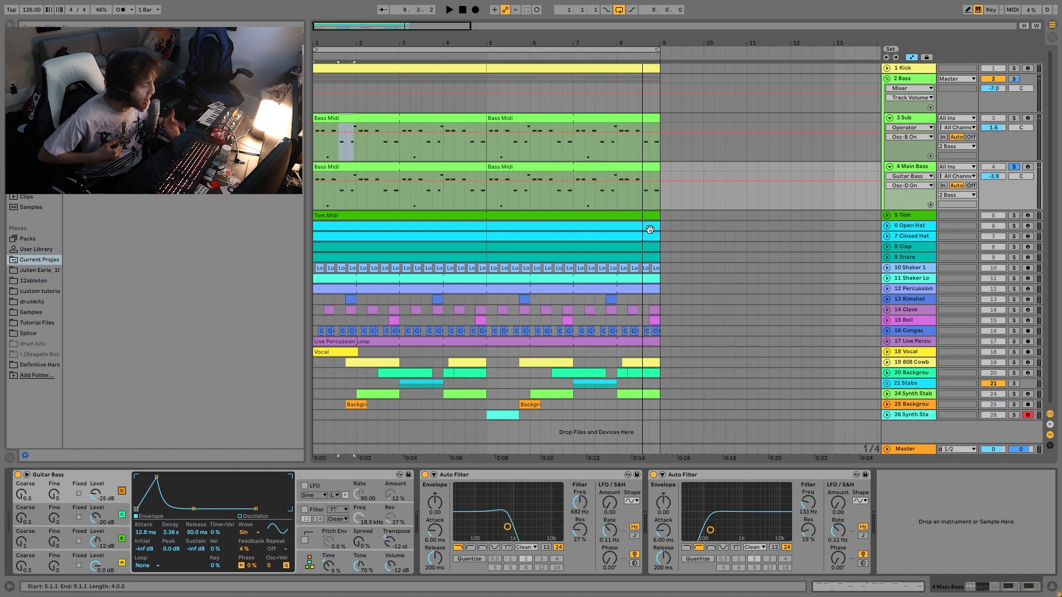
- Listen to the Main Bass with its first Auto Filter bypassed and switched back on
key(space)
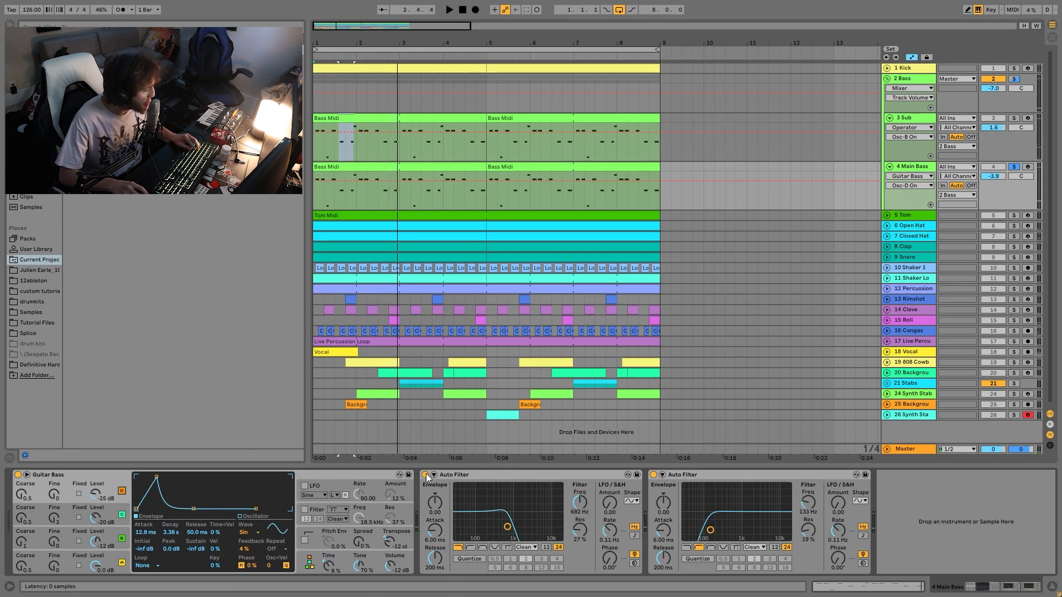
key(space)
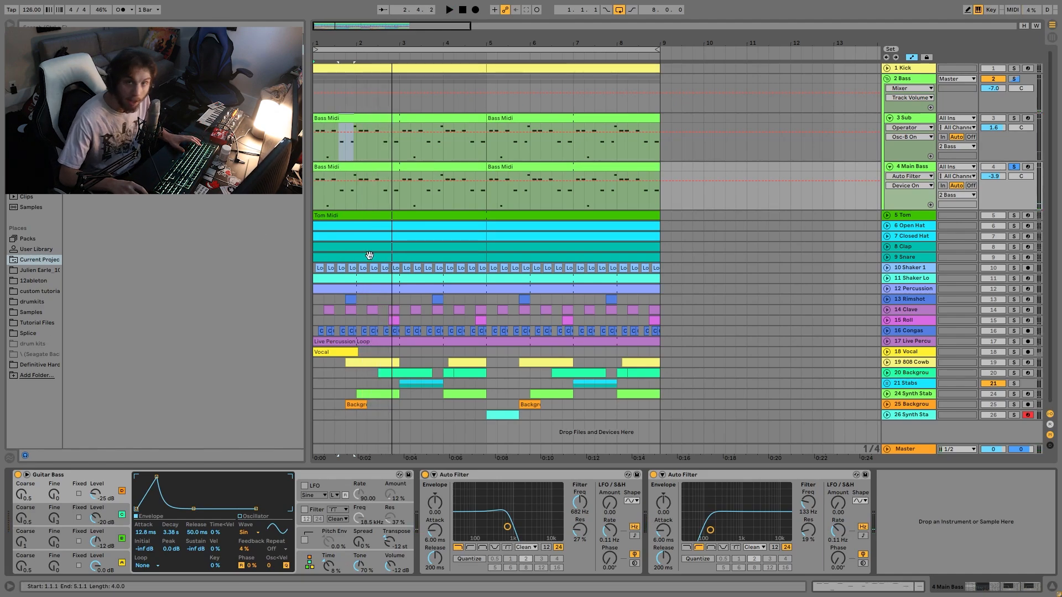
- Solo the Bass group instead of Main Bass and listen to it with its sidechain Compressor shown
key(space)
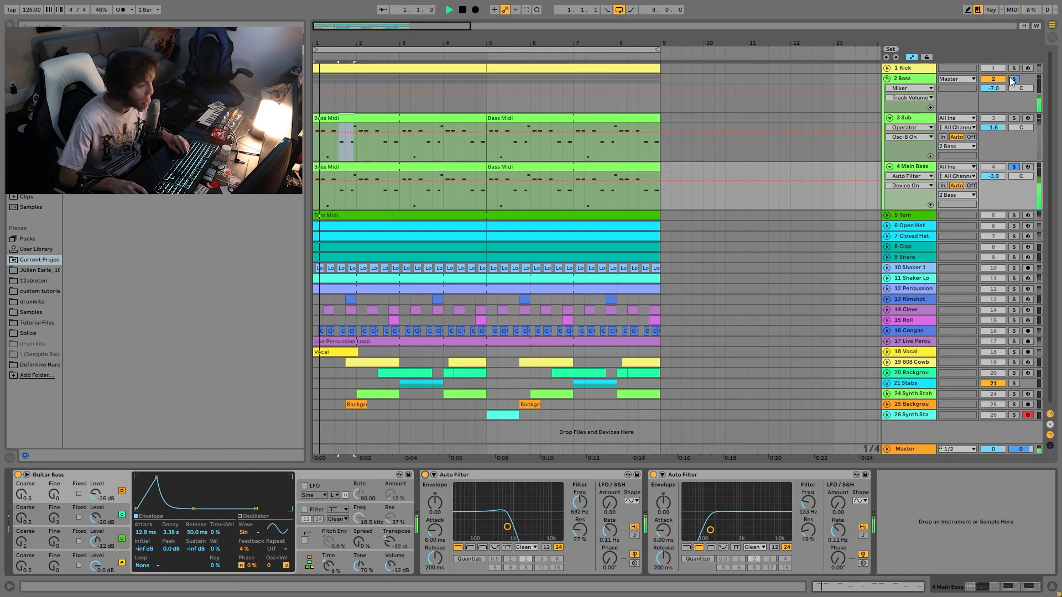
click(906, 77)
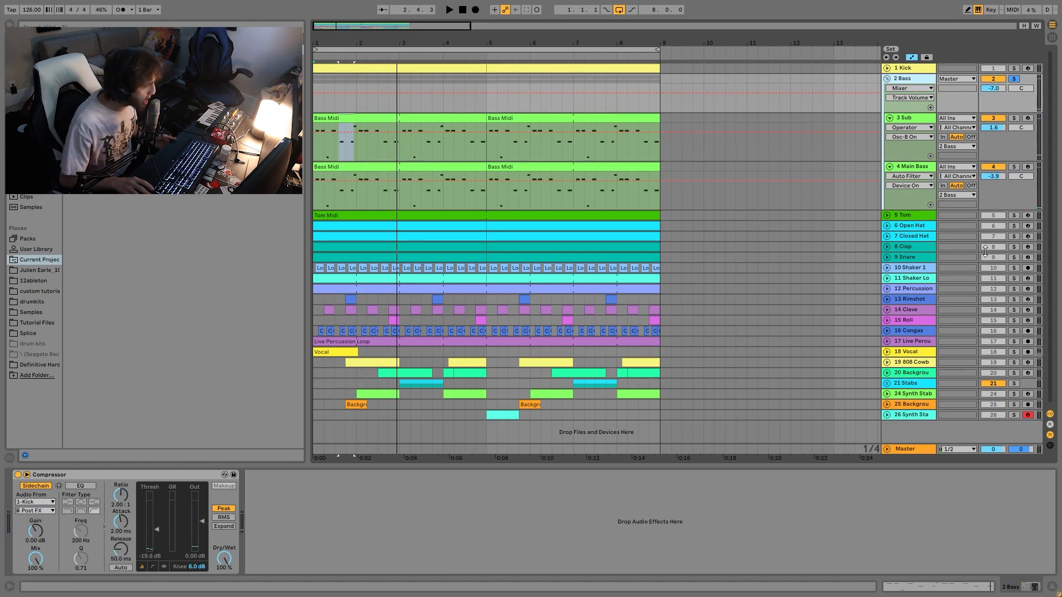
key(space)
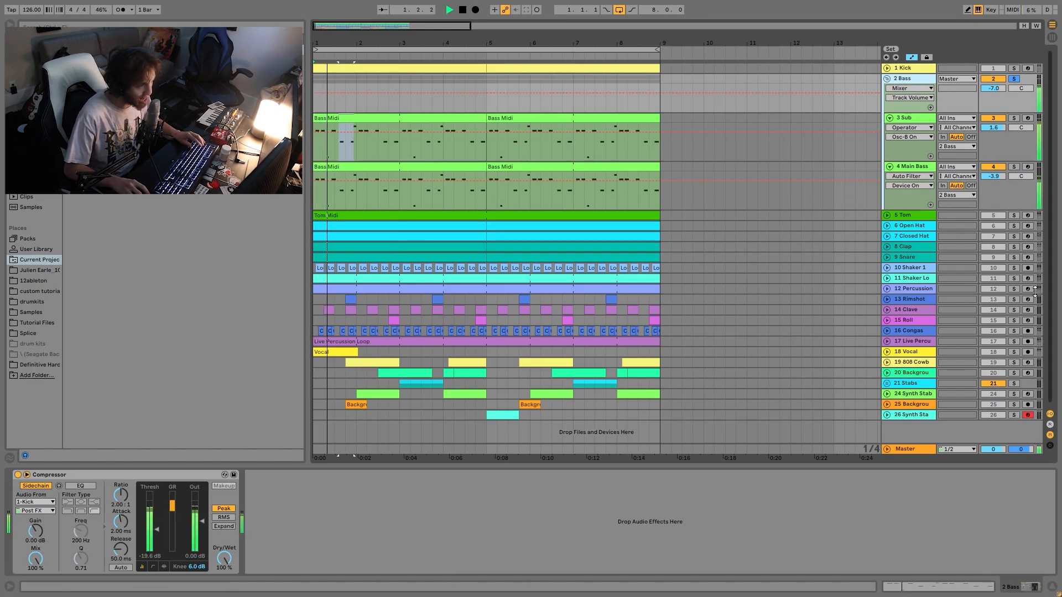
- Unsolo the Bass group and listen to the full mix
click(1014, 79)
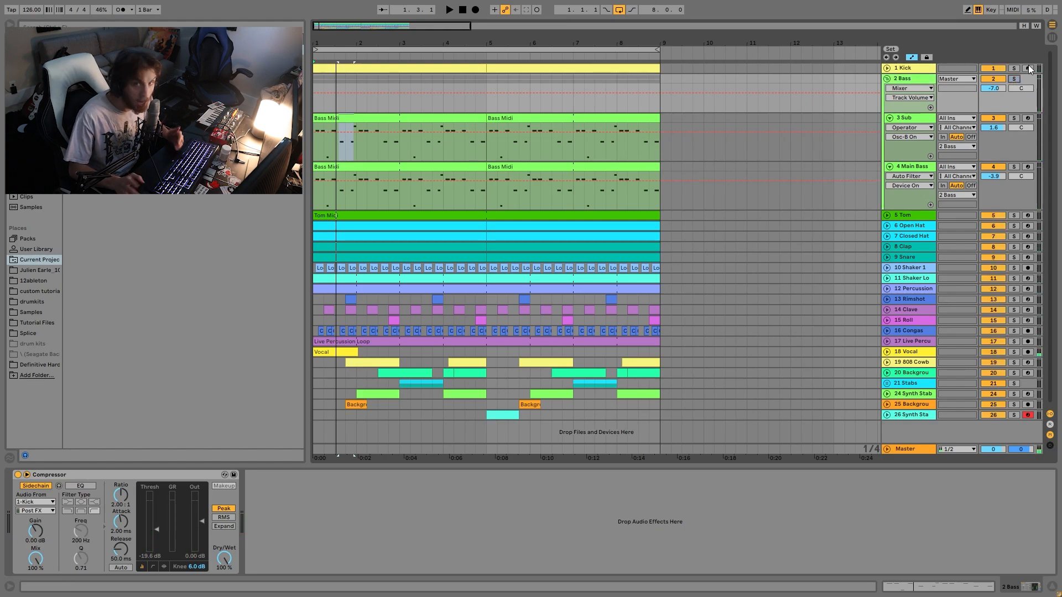
key(space)
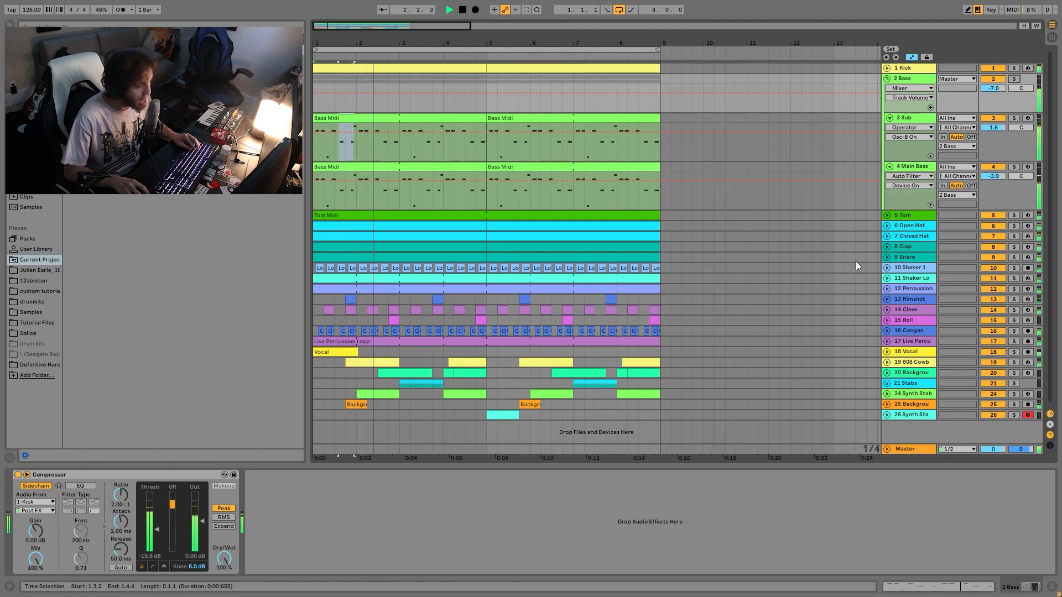
key(space)
key(space)
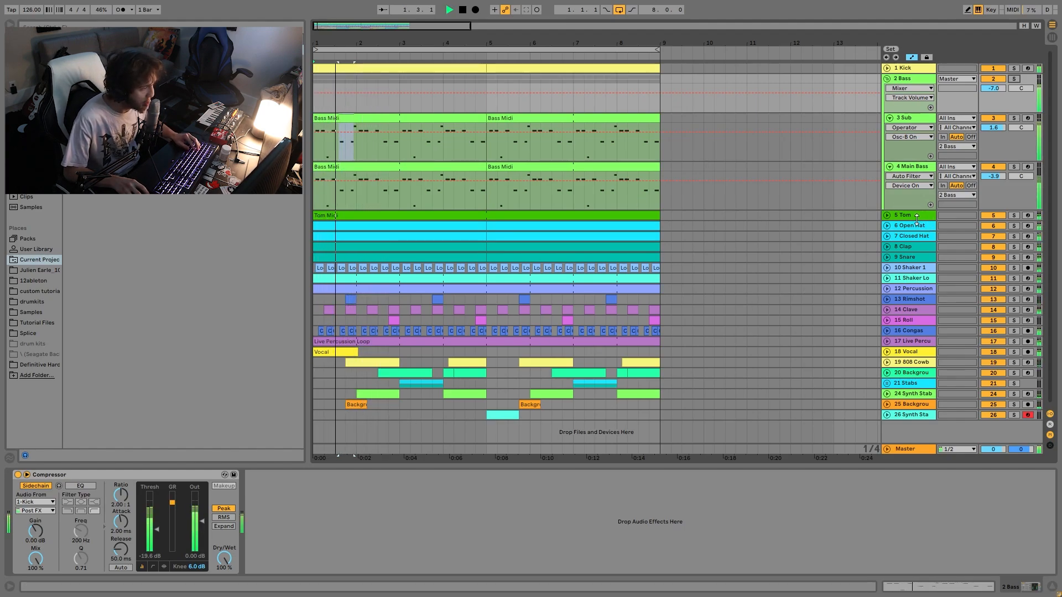
- Show the Tom track's devices, unfold the track and solo it during playback
click(913, 217)
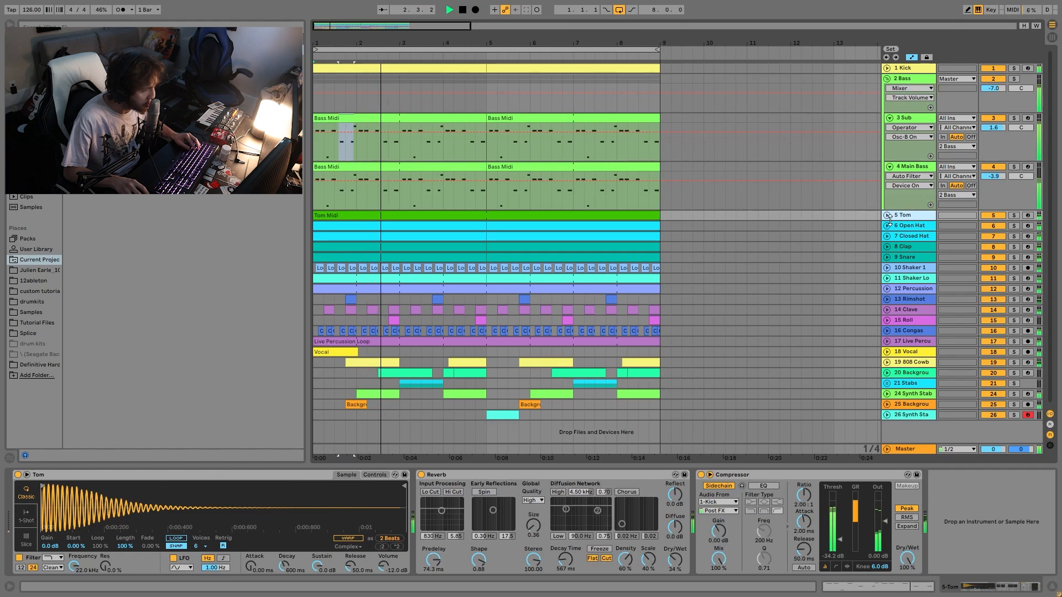
key(Right)
click(1013, 215)
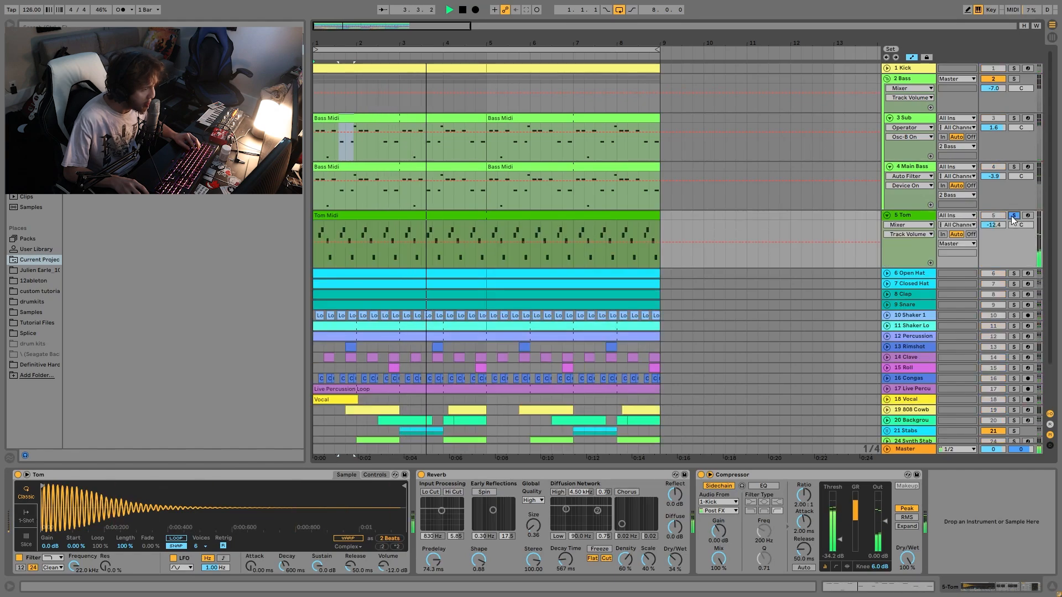
click(930, 215)
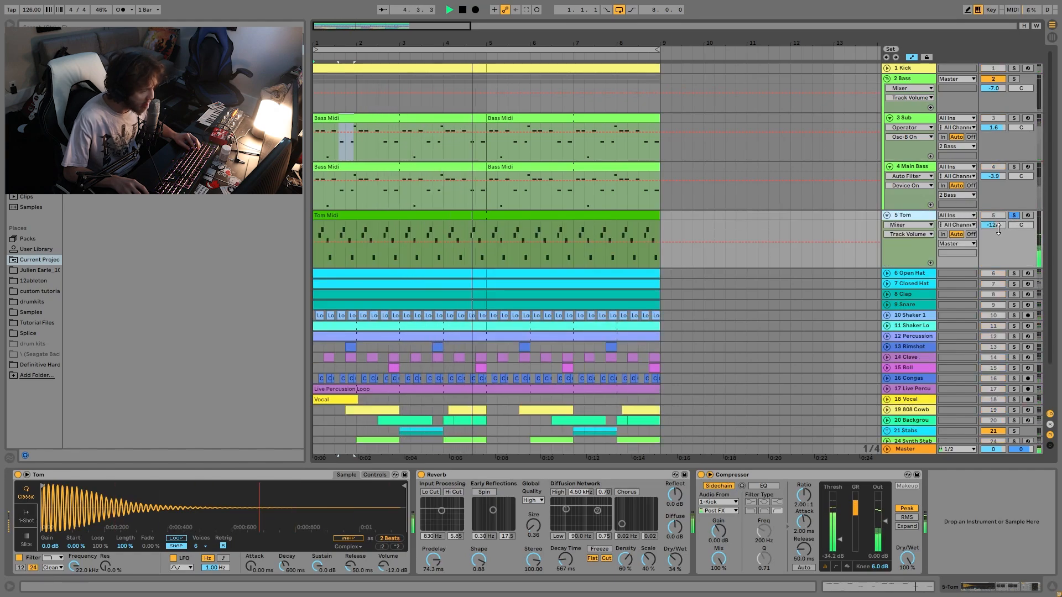
- Set the Tom track's volume to -6.7 dB, comparing it in the full mix and soloed
drag(994, 225, 997, 223)
click(1014, 216)
key(space)
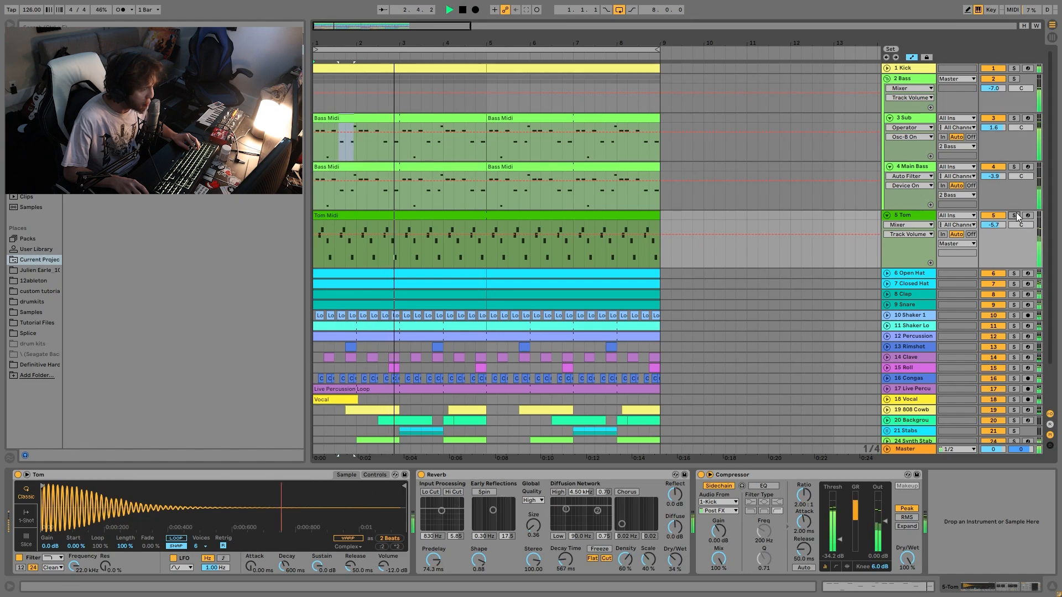
click(1016, 216)
drag(994, 225, 994, 231)
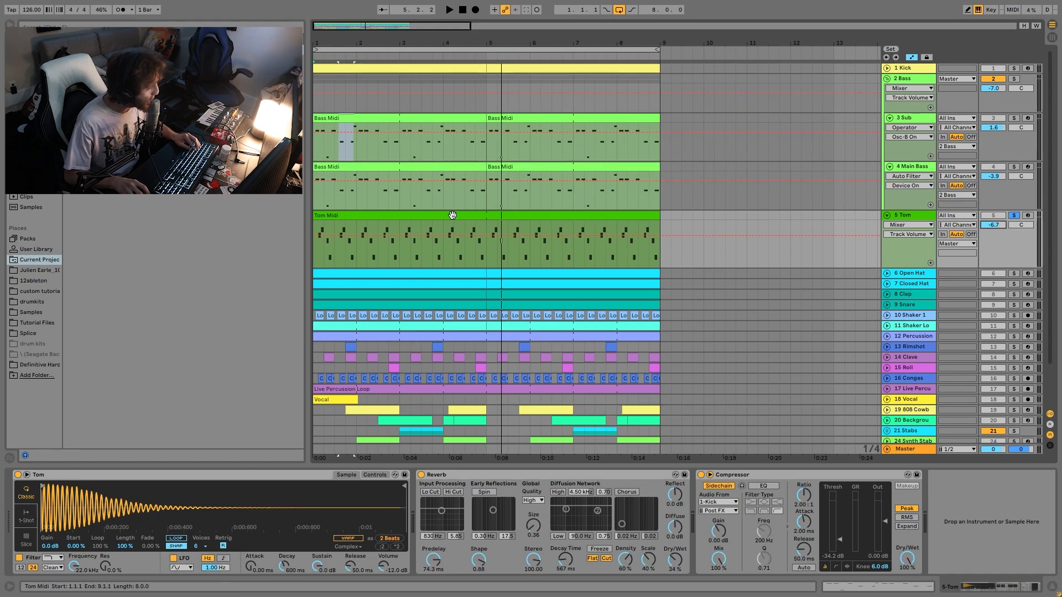
- Open the notes of the Tom Midi clip and listen to it with Main Bass briefly soloed alongside
double_click(464, 226)
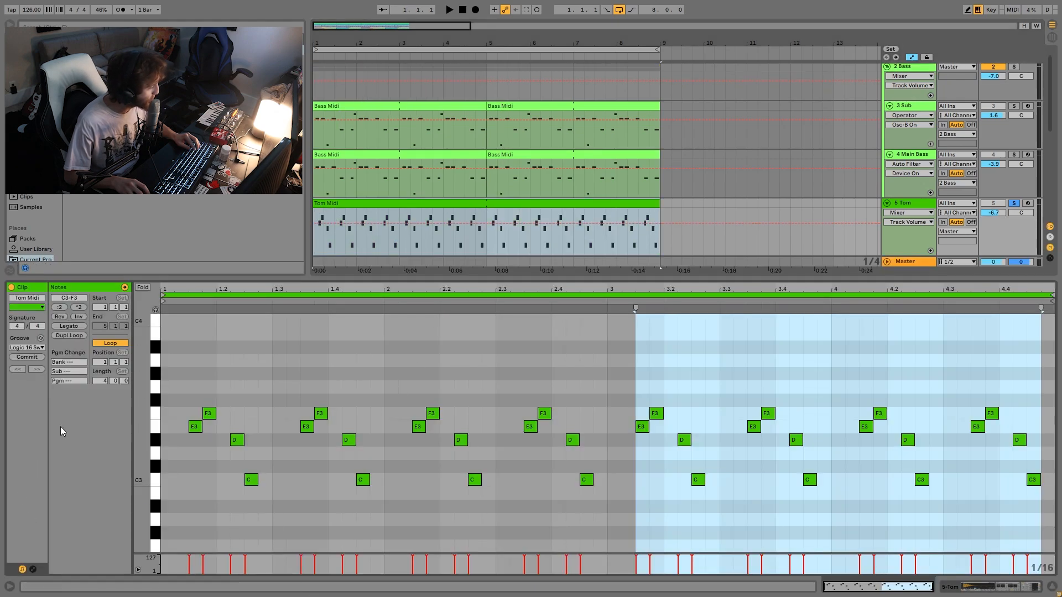
key(space)
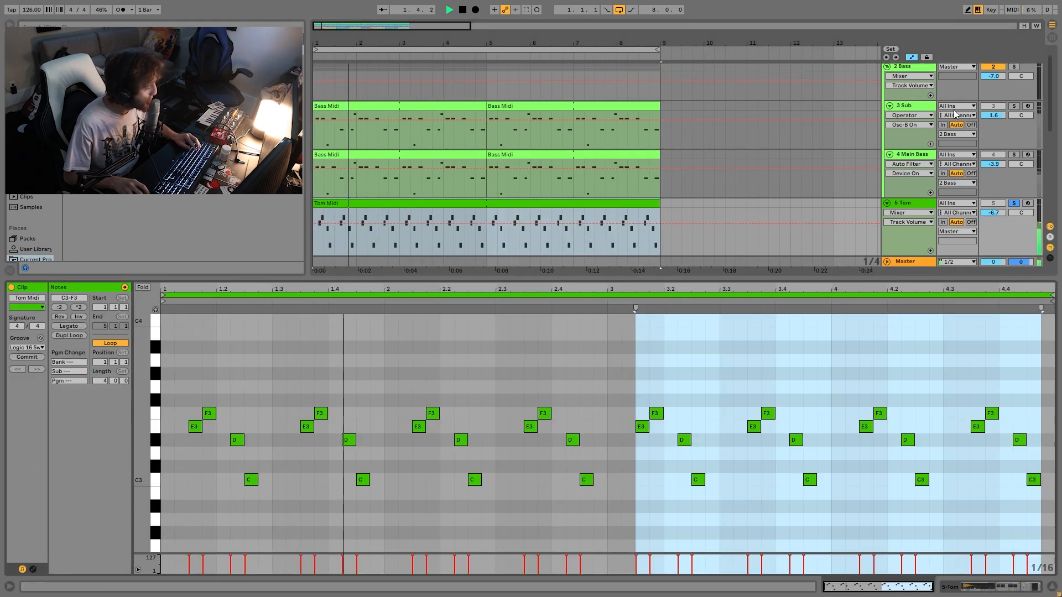
click(1015, 155)
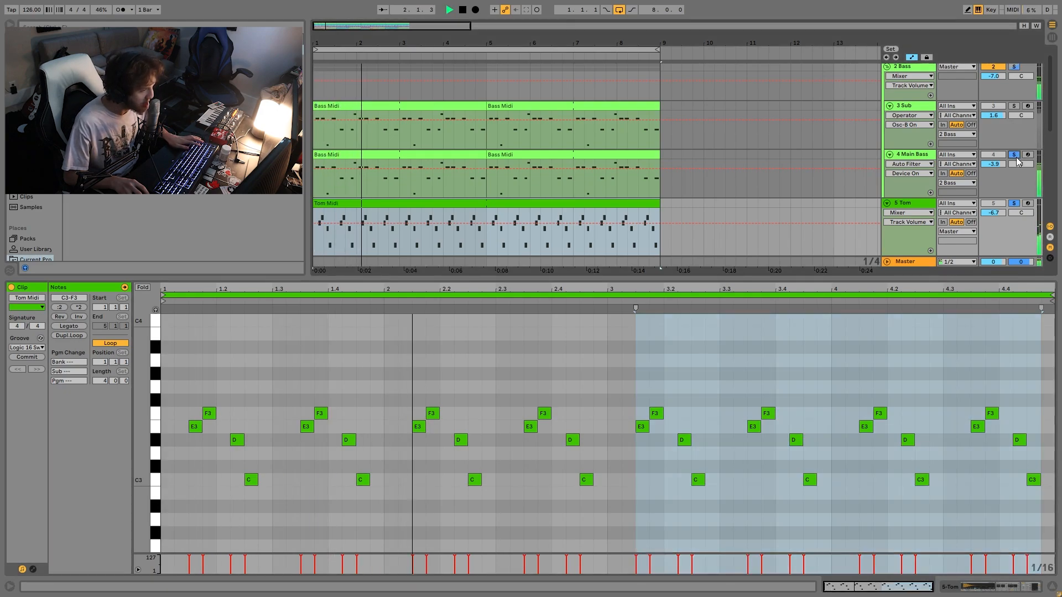
click(1013, 155)
- Replay the soloed Tom track from the start and examine its note pattern
key(space)
key(space)
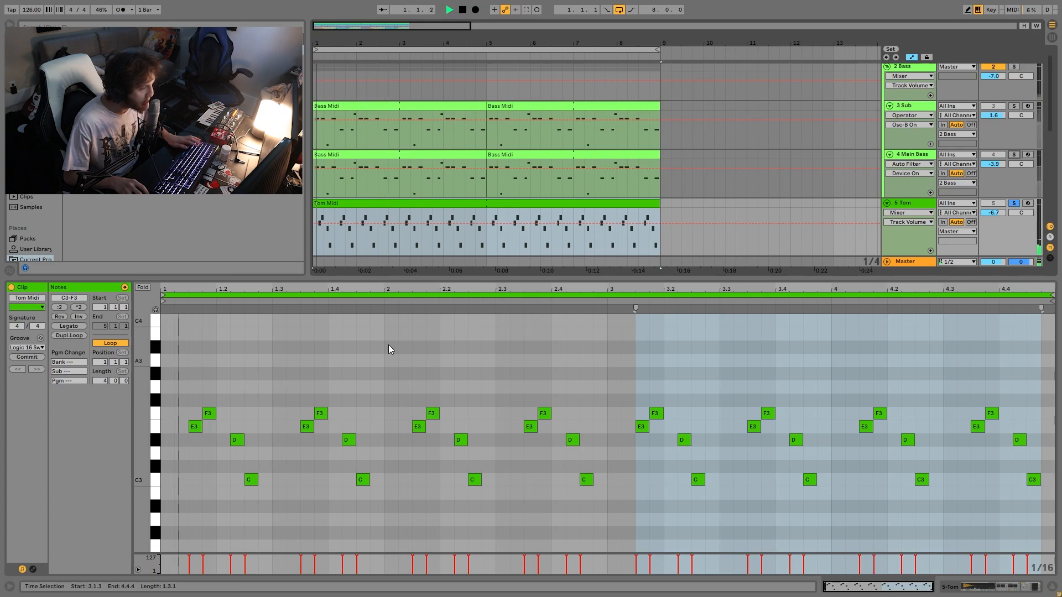
key(space)
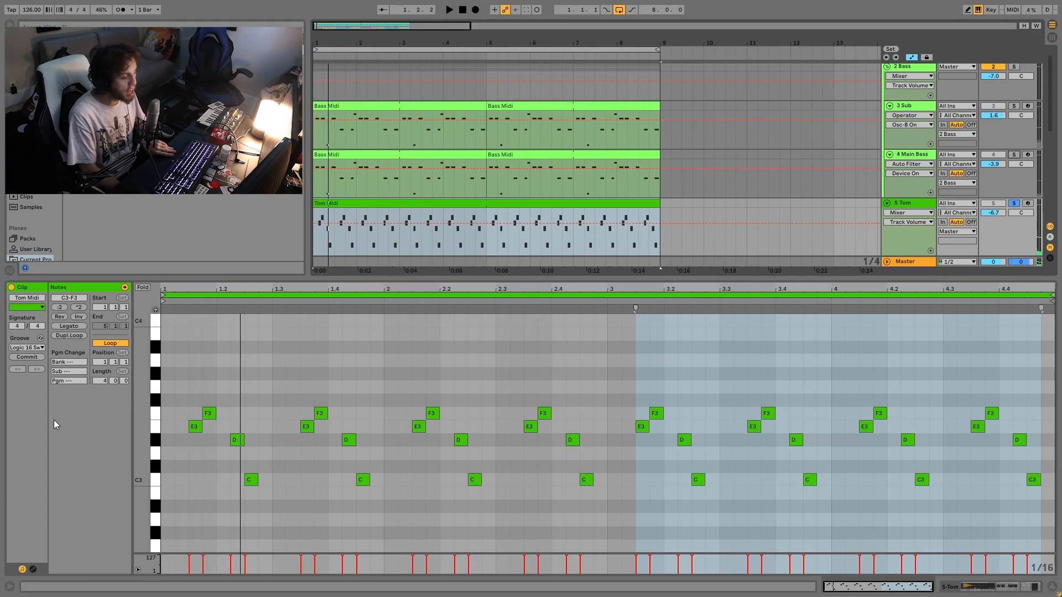
key(space)
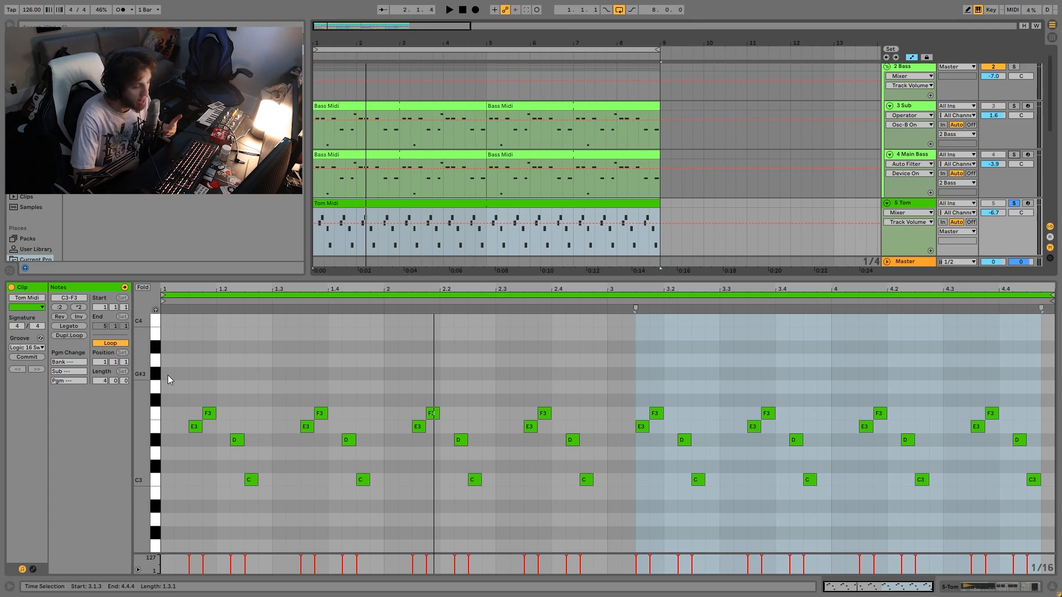
key(space)
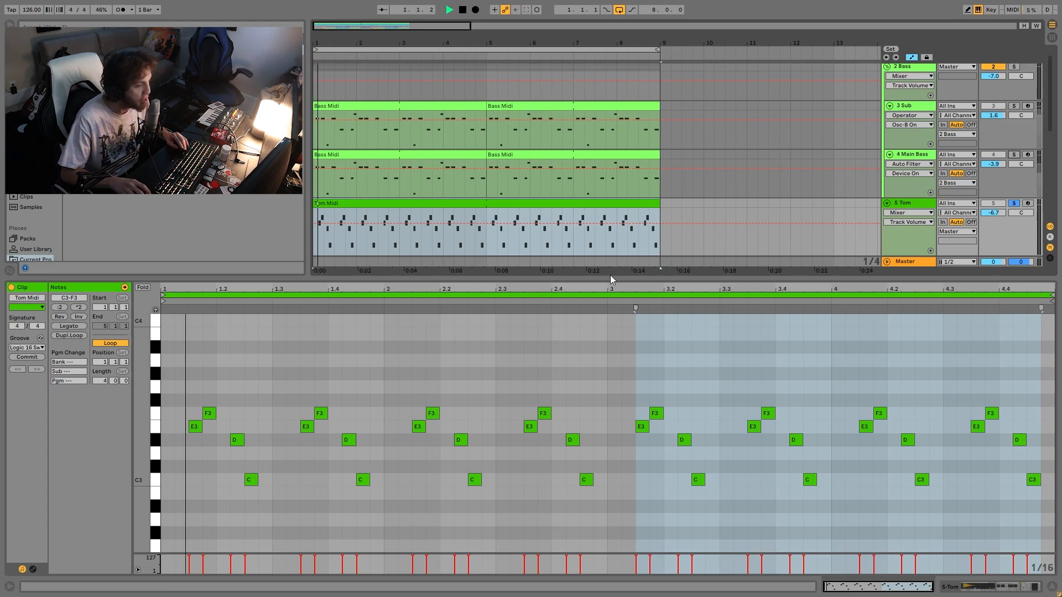
- Return to the Tom track's devices and examine its sample, Reverb and sidechain Compressor settings
double_click(918, 202)
key(space)
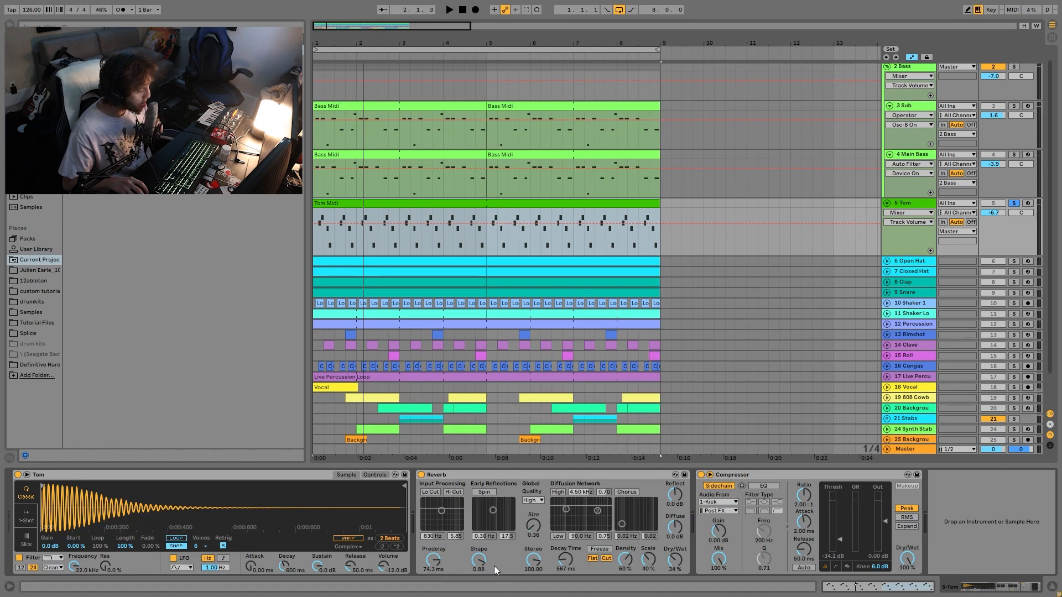
scroll(964, 205, up, 2)
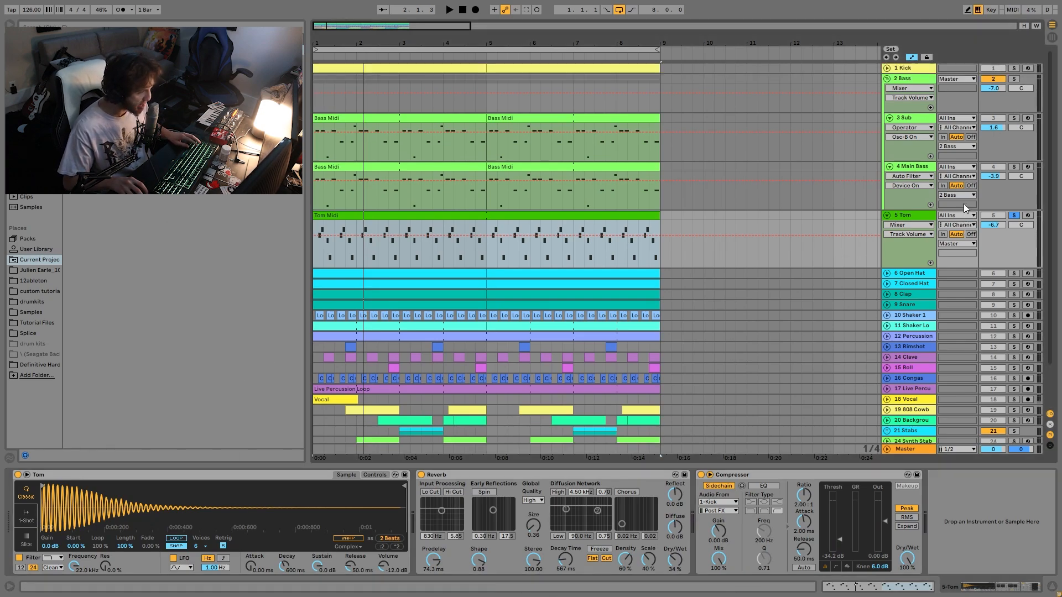
- Solo Open Hat and Closed Hat instead of Tom, unfold Closed Hat and listen to both
key(space)
scroll(963, 185, down, 3)
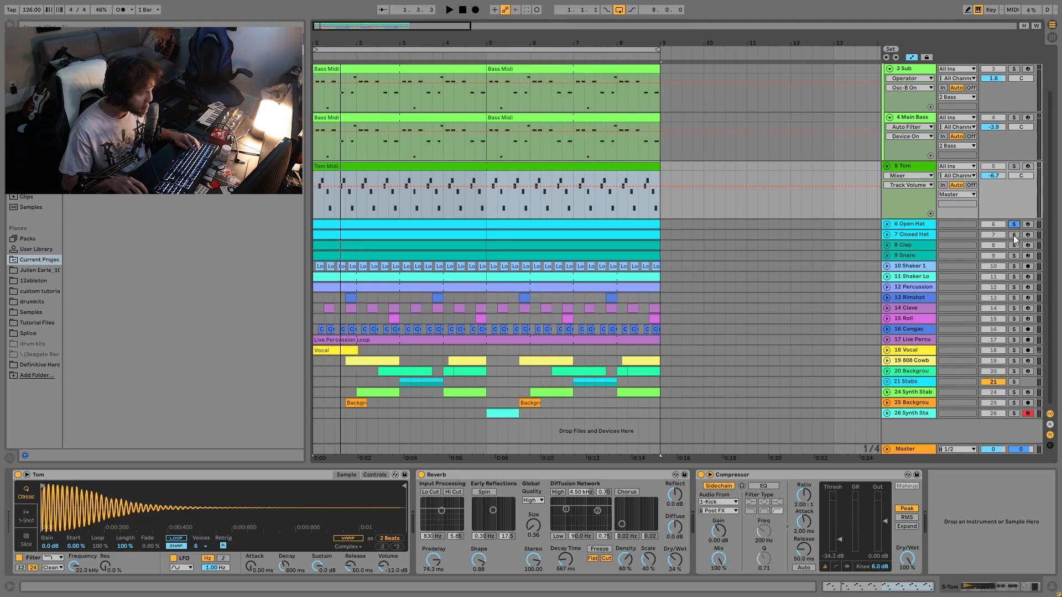
click(887, 234)
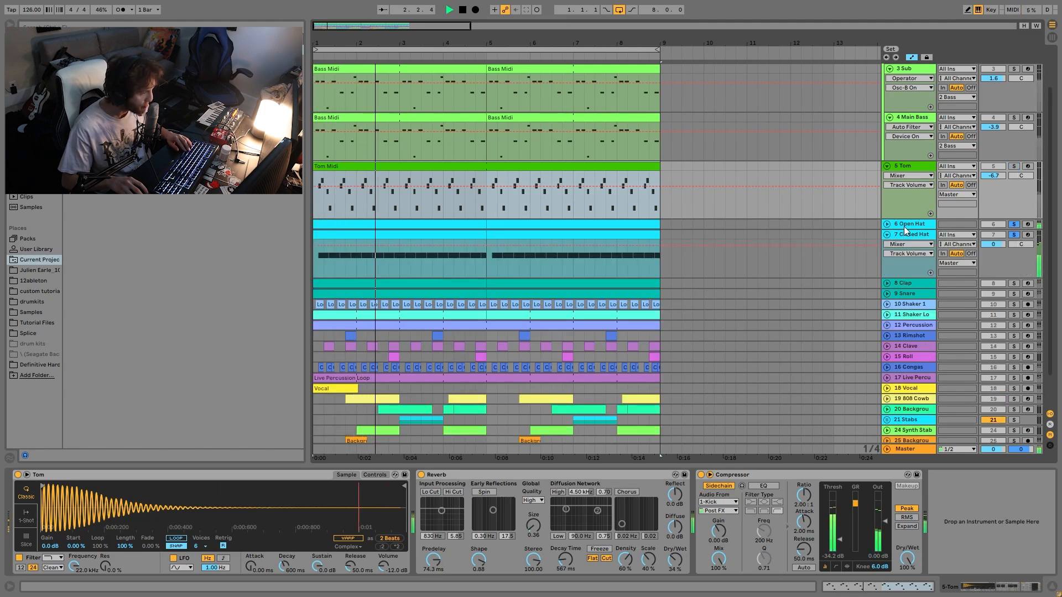
- Show the Open Hat track's devices and audition Open Hat and Closed Hat separately, leaving only Closed Hat soloed
click(898, 226)
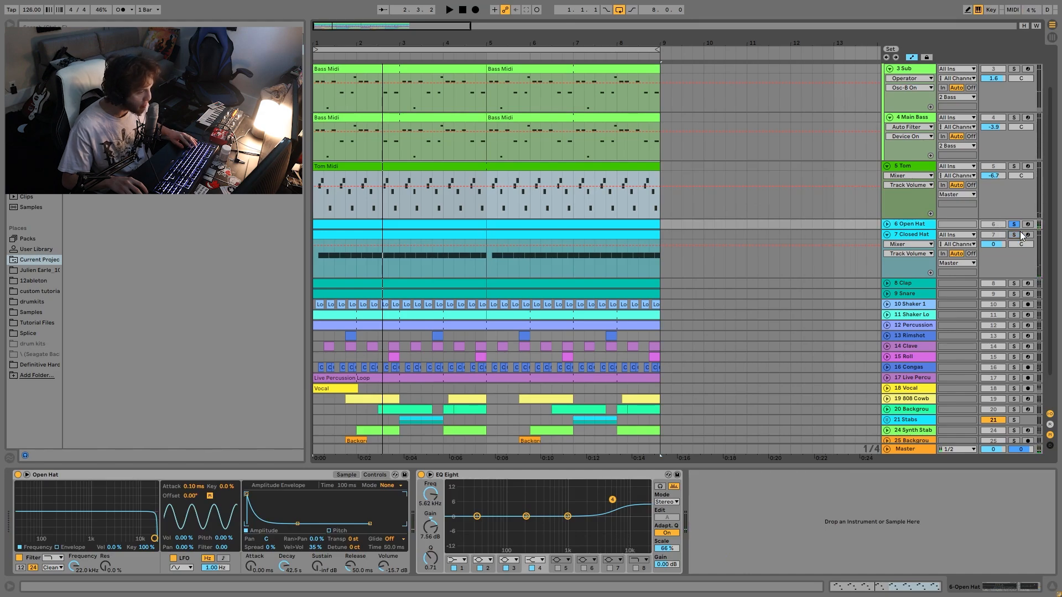
key(space)
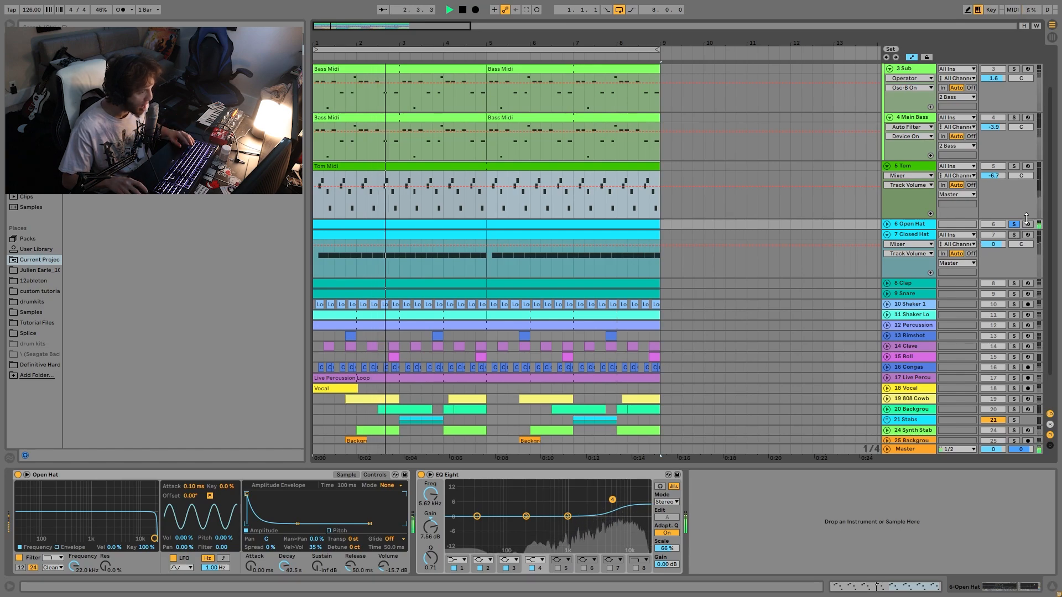
click(1015, 235)
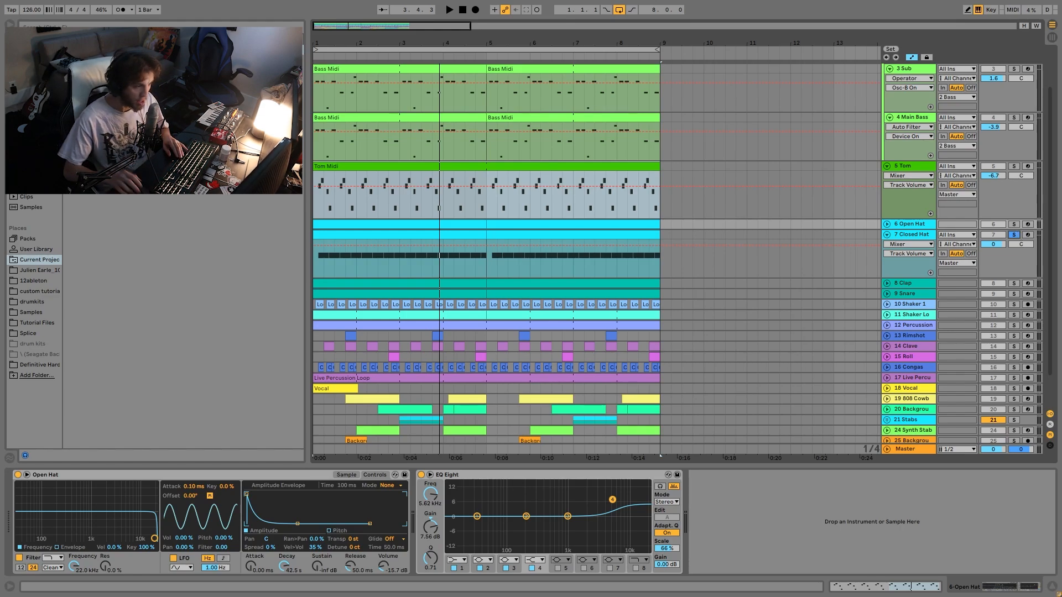
- Listen to Closed Hat alone, switch the solo to Open Hat and listen to it, and clear the solo
key(space)
key(space)
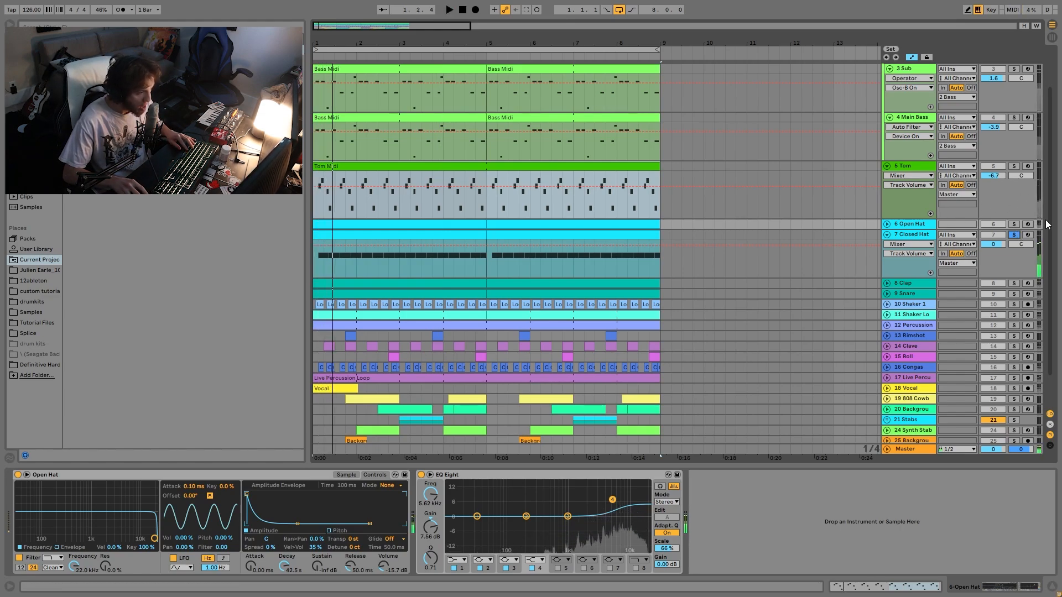
click(1014, 225)
key(space)
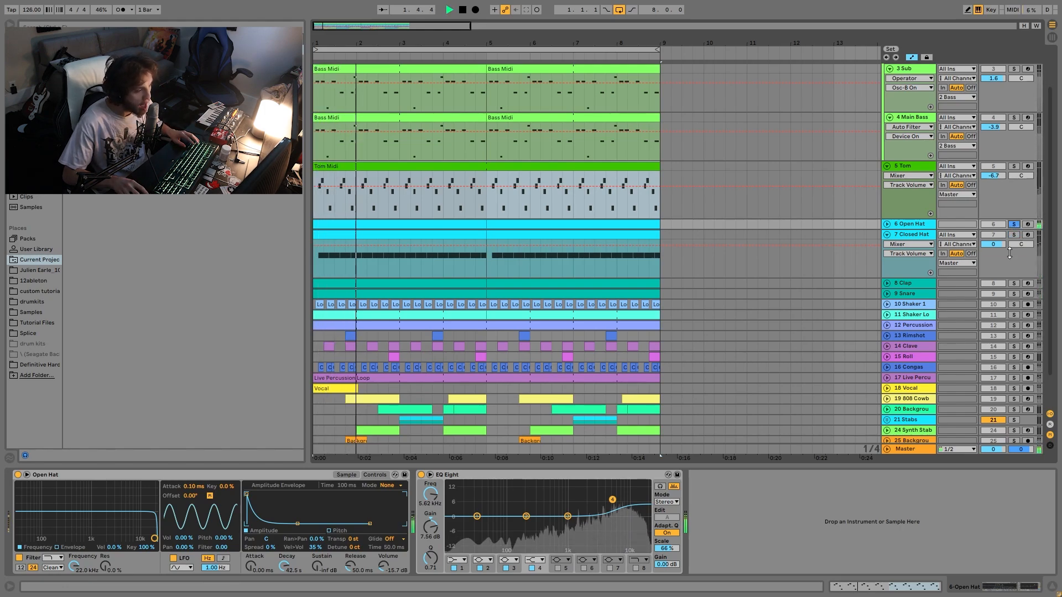
click(1014, 225)
key(space)
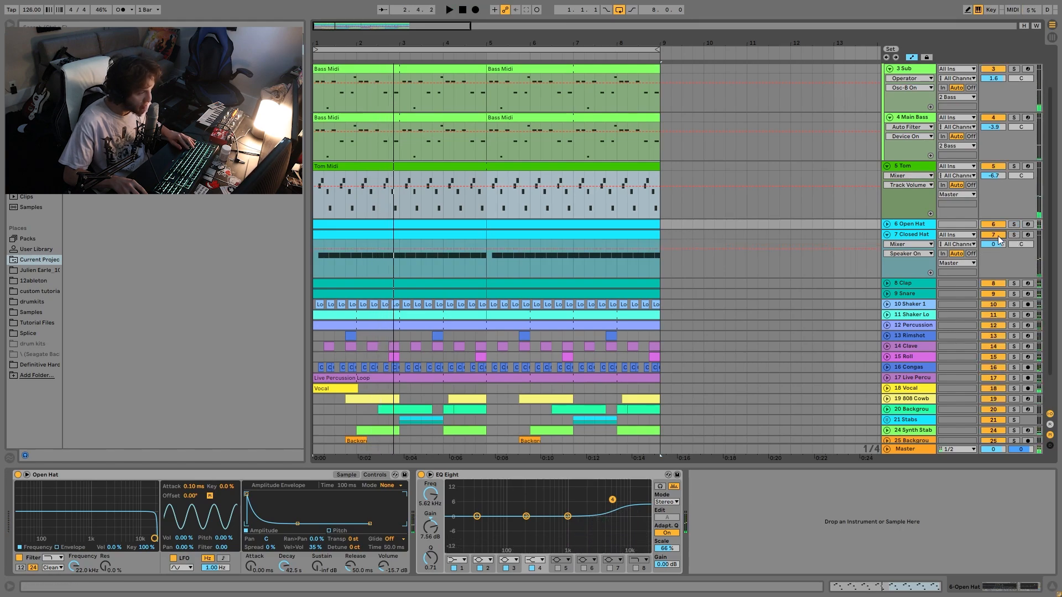
- Play the full mix twice to hear the hats in context, and show the Closed Hat track's devices
key(space)
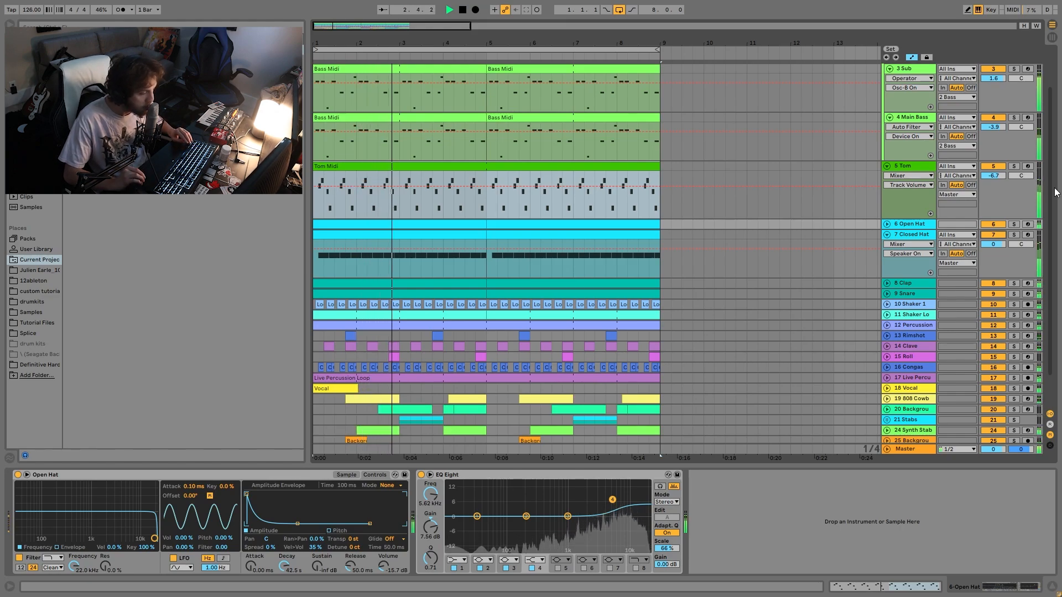
key(space)
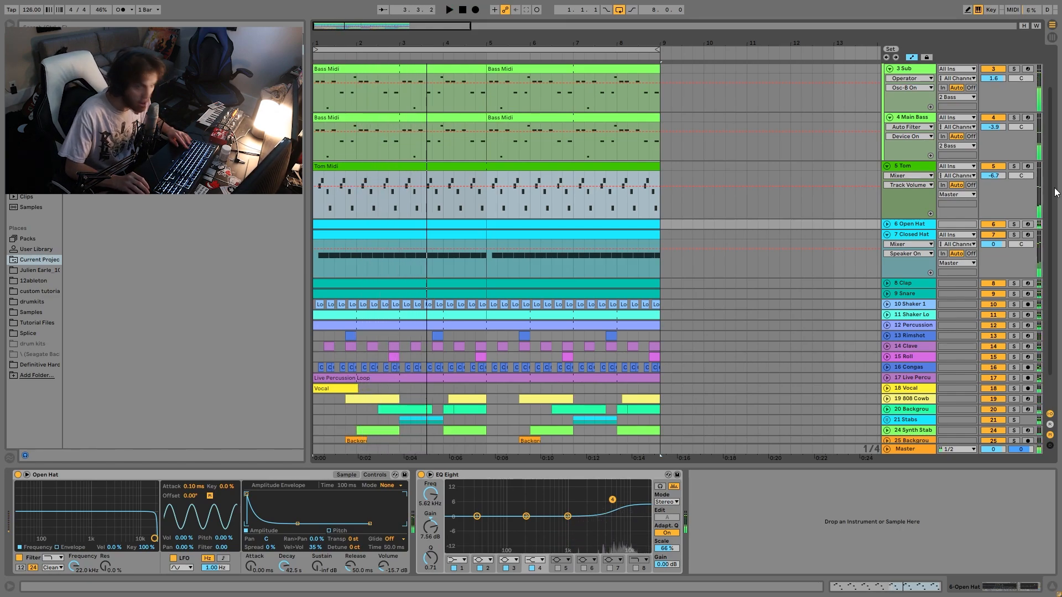
key(space)
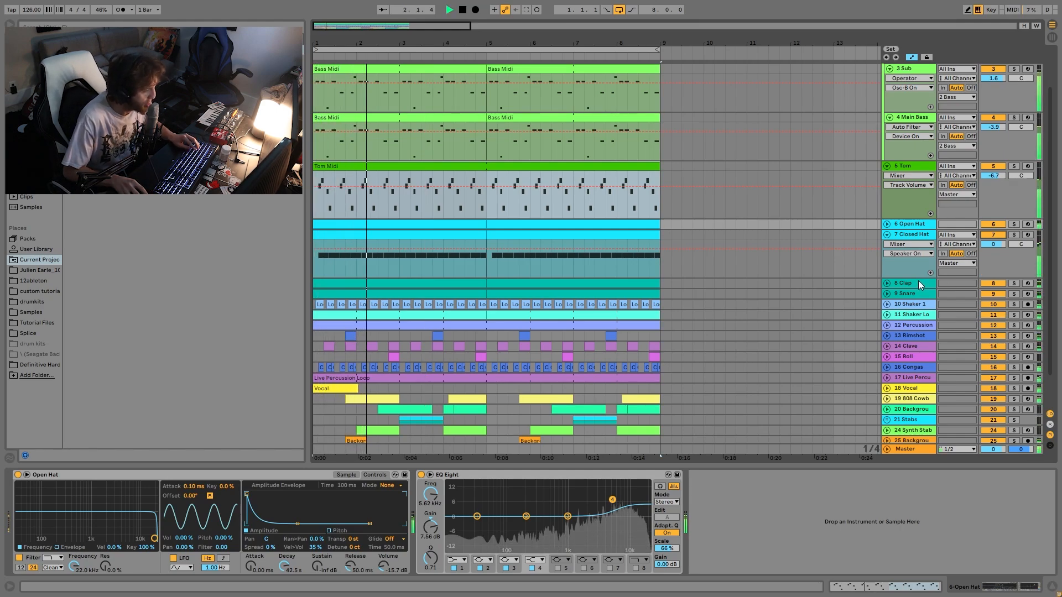
click(916, 234)
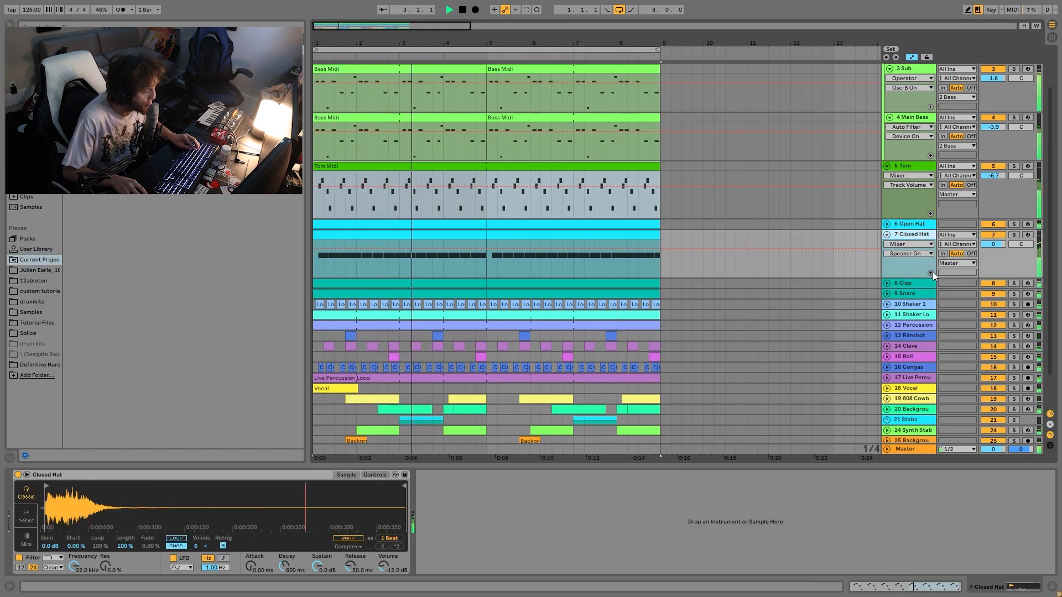
- Solo Clap and Snare, unfold both tracks and play them together
click(1014, 283)
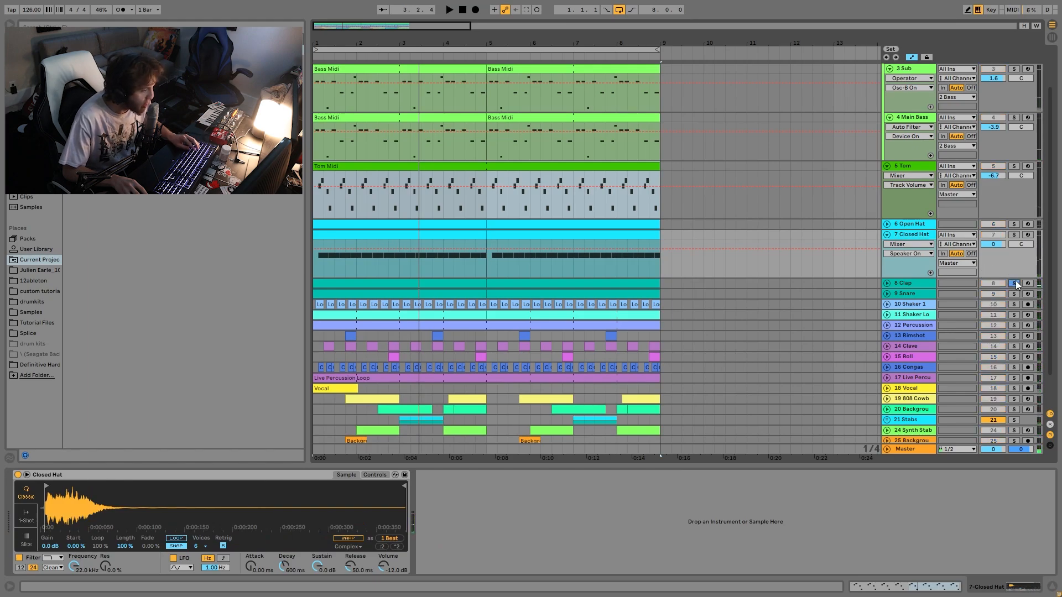
click(888, 293)
key(space)
click(888, 283)
scroll(962, 287, down, 2)
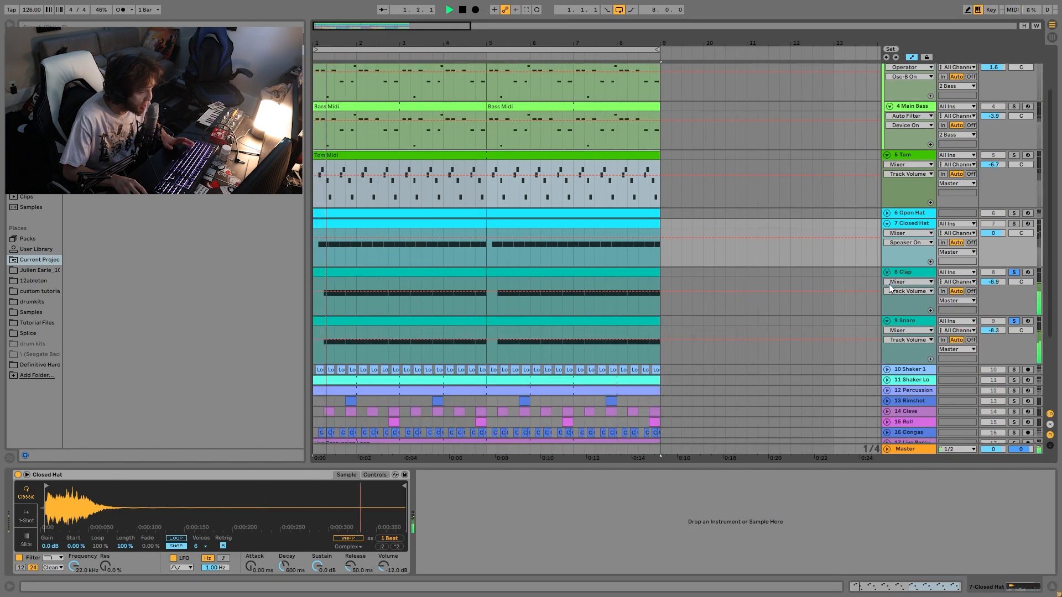
- Audition Snare on its own, and add Clap back to the solo to hear the two layered
click(1014, 288)
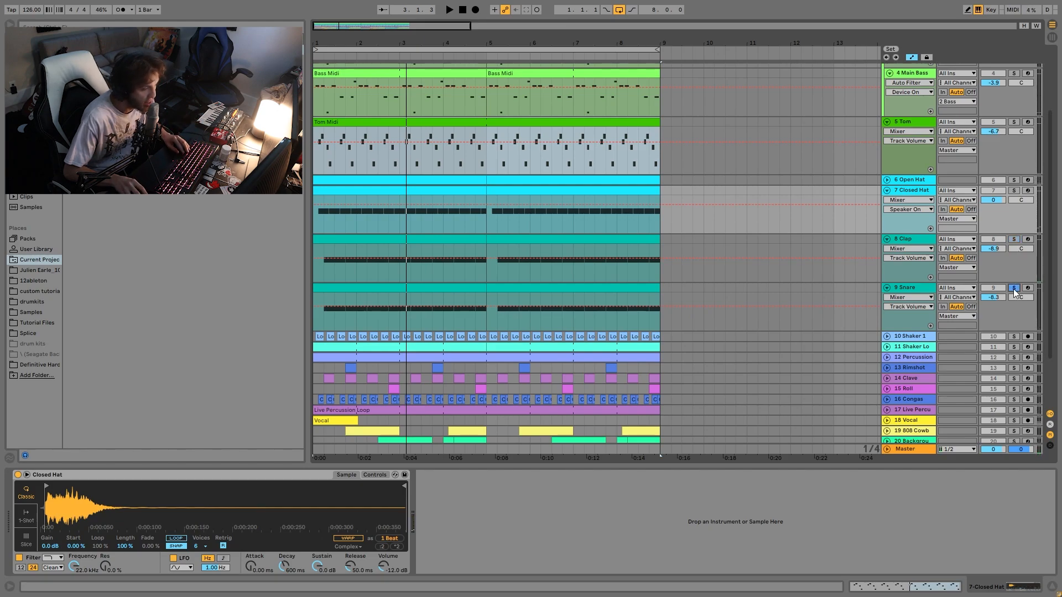
key(space)
key(space)
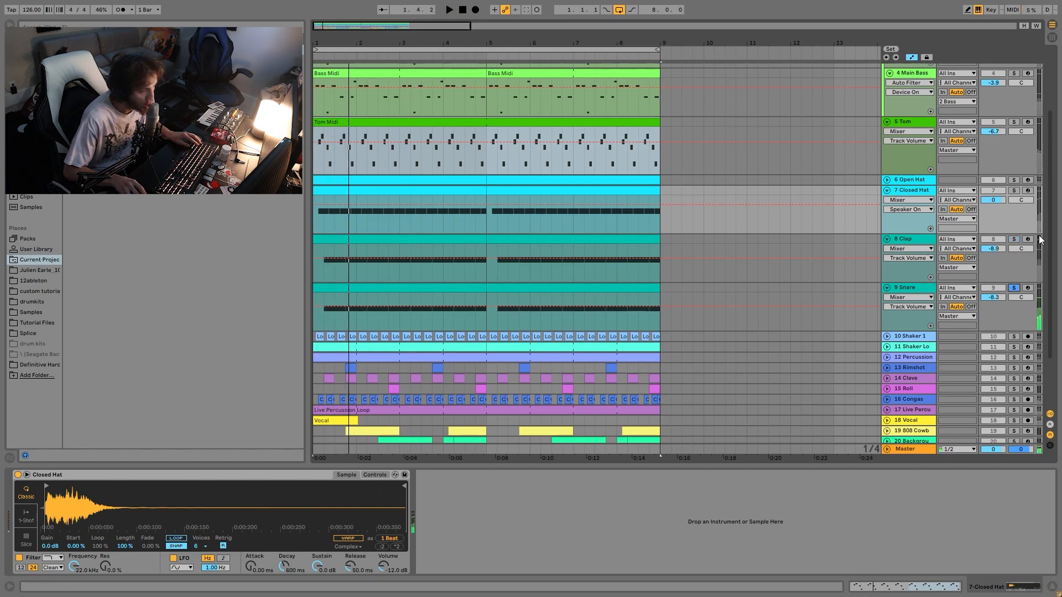
click(1018, 241)
key(space)
scroll(1018, 243, up, 3)
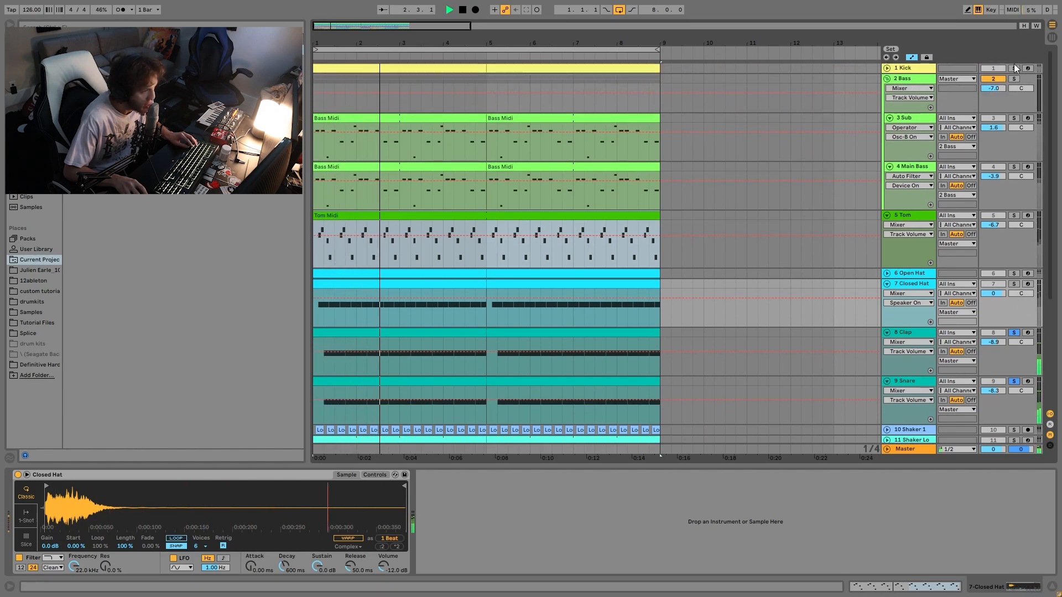
scroll(975, 227, down, 3)
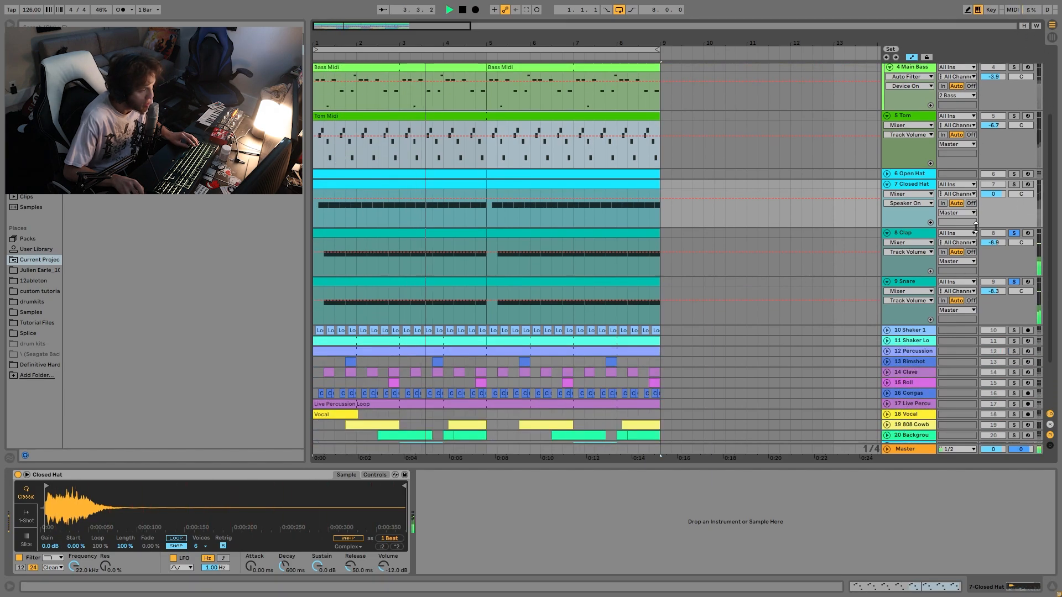
- Clear the Clap and Snare solos, play the full mix and show the Snare track's devices
key(space)
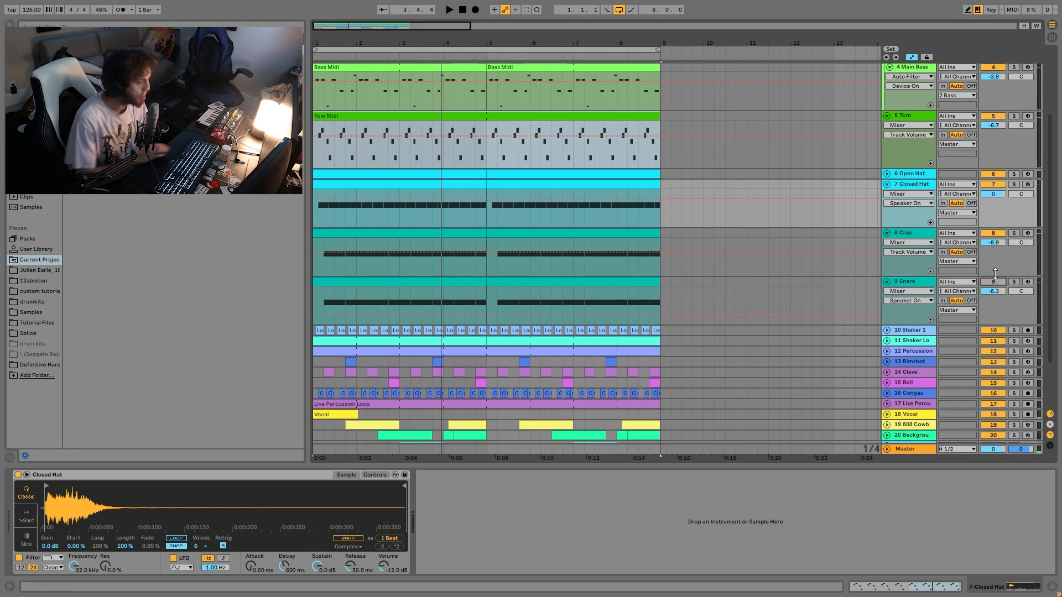
key(space)
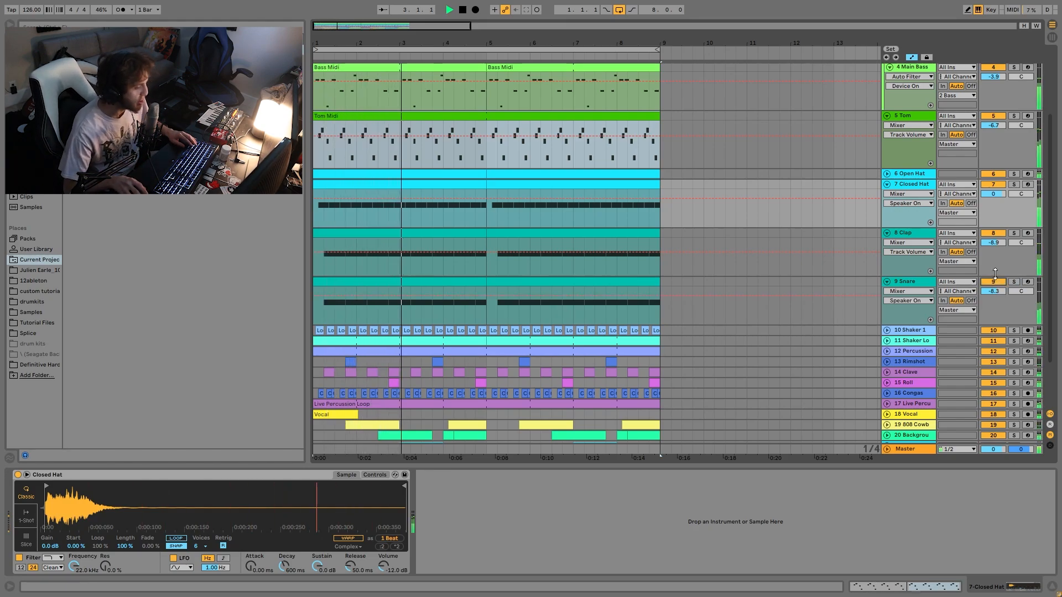
click(916, 283)
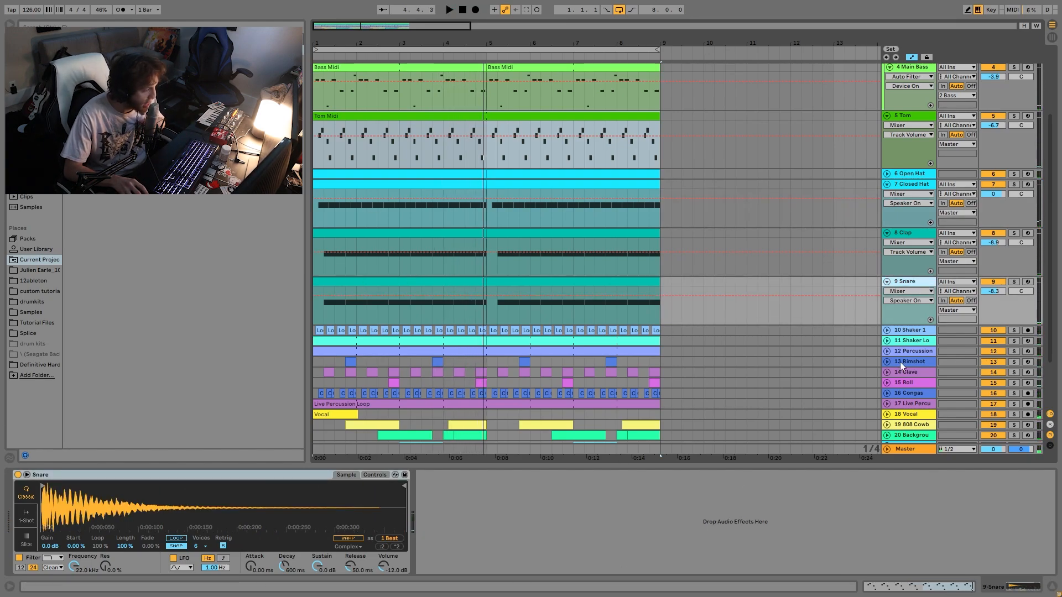
- Solo Shaker 1 and Shaker Loop, listen to them together and unfold both tracks
scroll(1047, 348, down, 2)
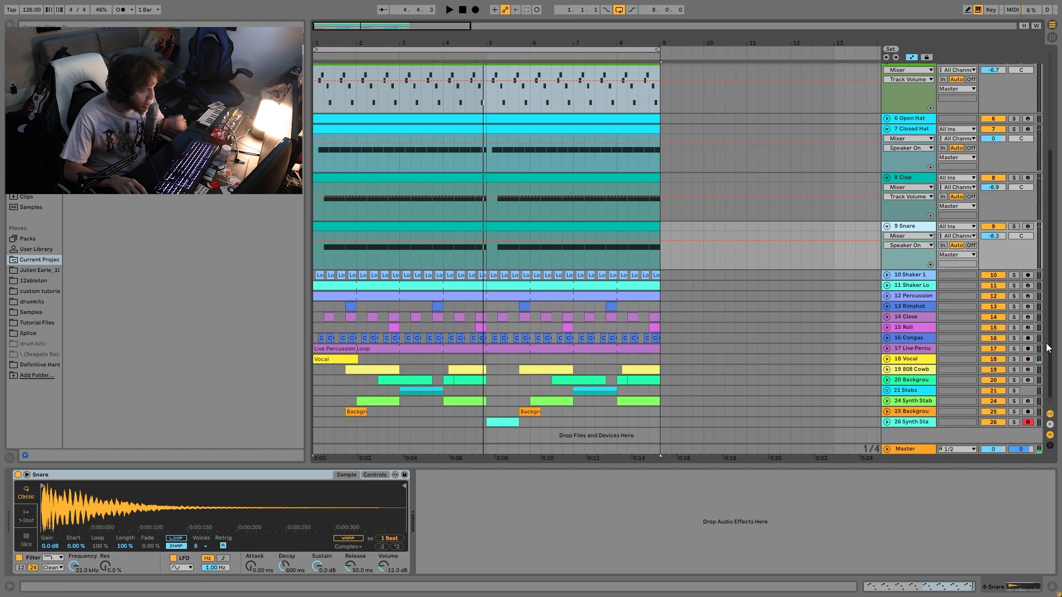
click(1018, 286)
key(space)
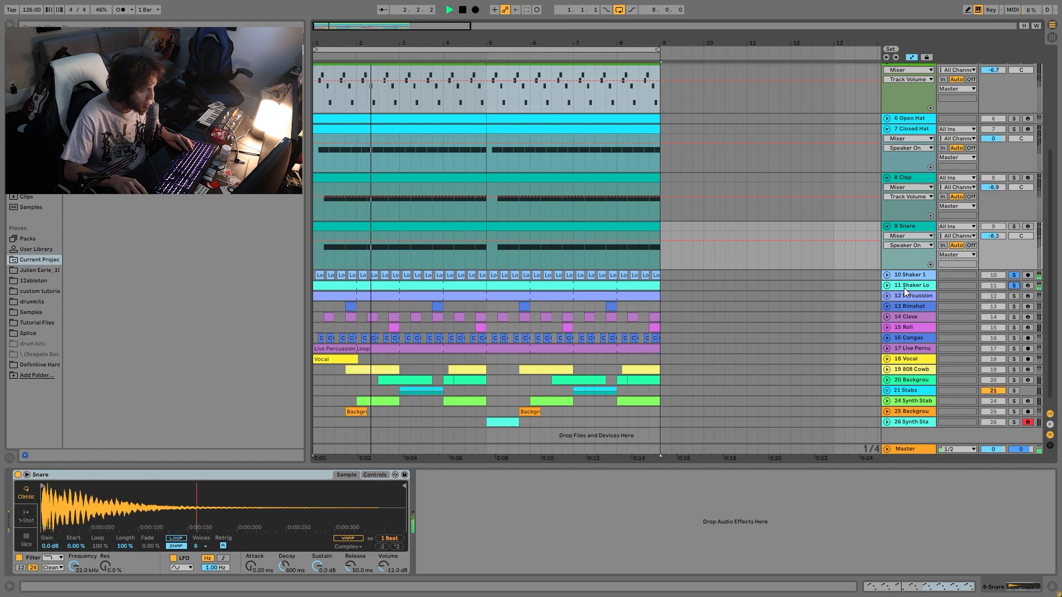
click(886, 286)
click(886, 274)
key(space)
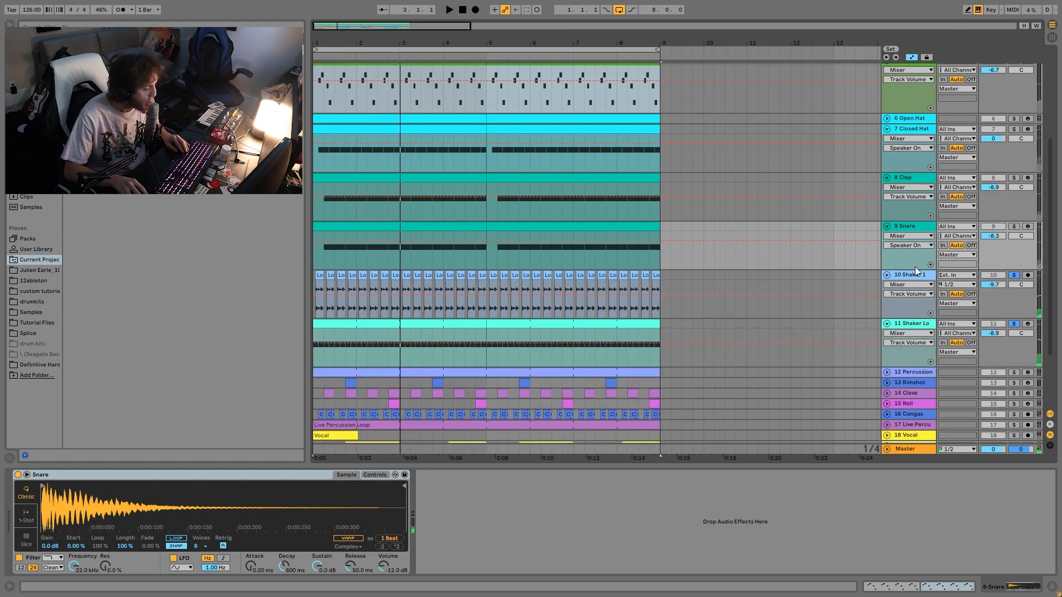
- Show the Shaker 1 track's devices, replay both shakers, and listen to Shaker 1 alone
click(920, 277)
key(space)
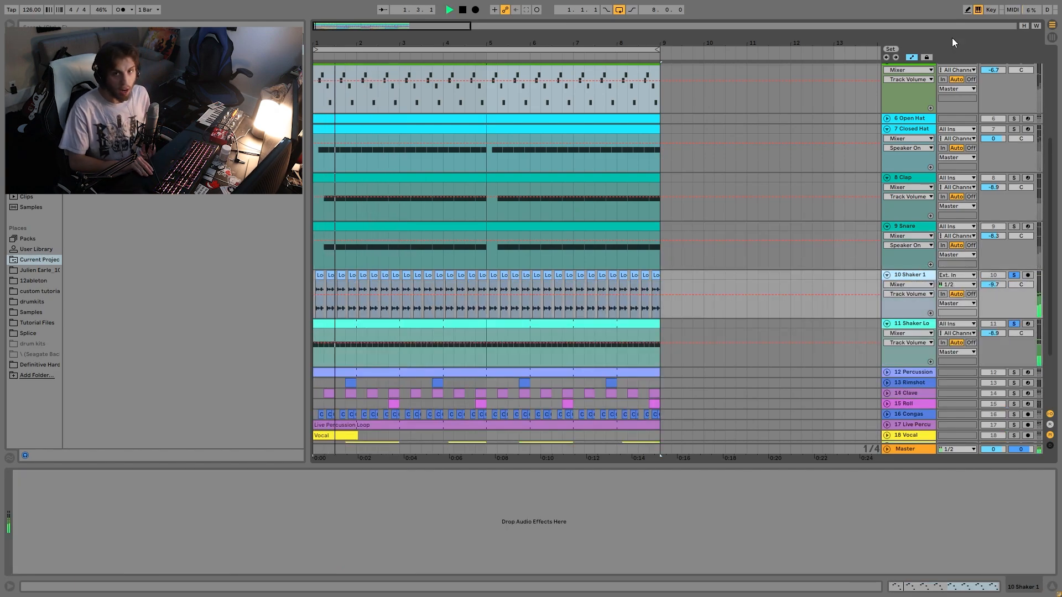
key(space)
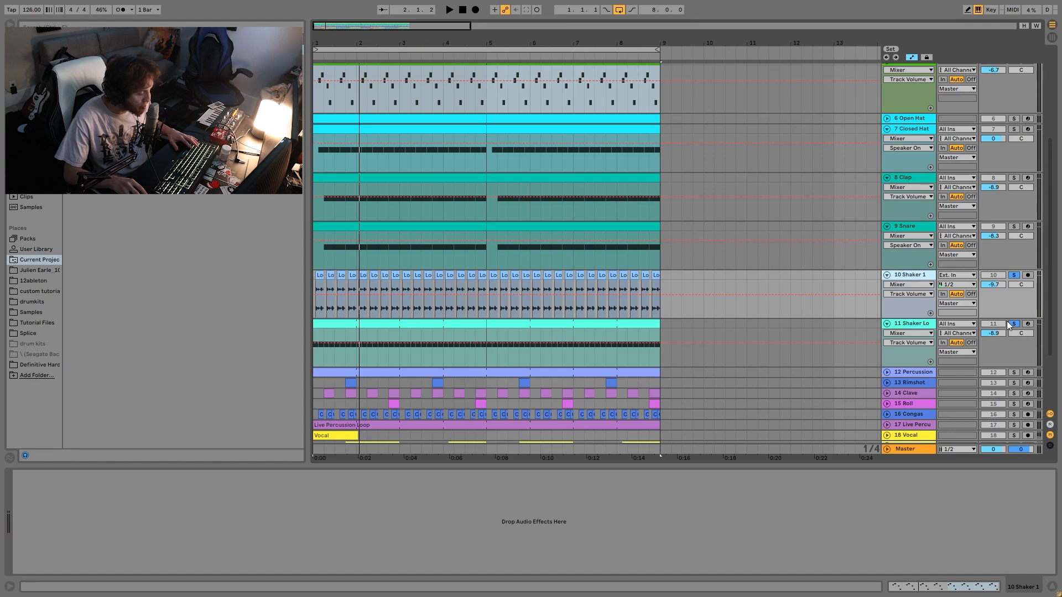
key(space)
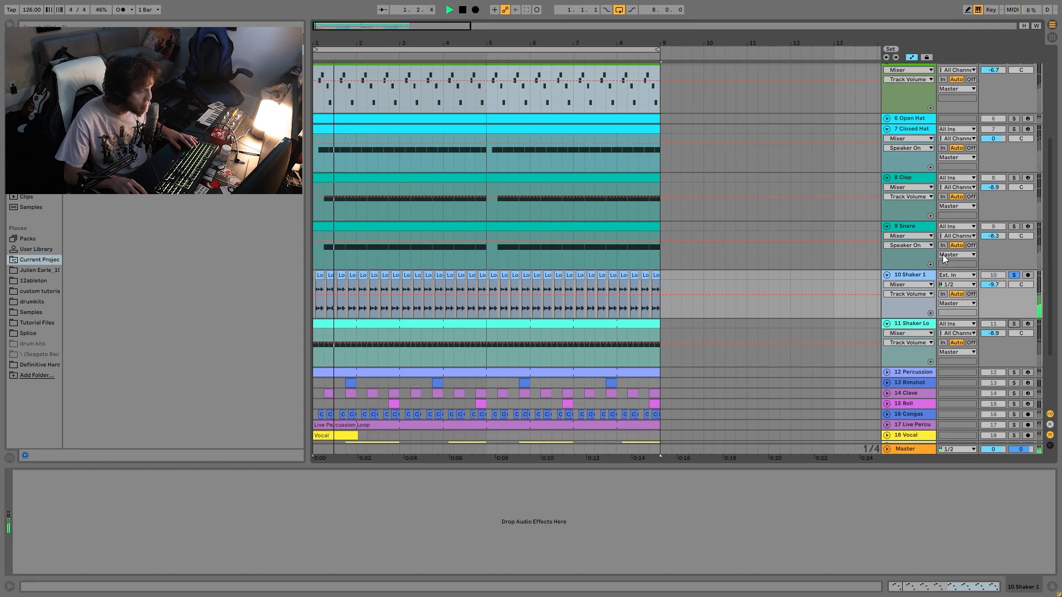
- Open a Shaker 1 audio clip to examine its waveform and warp markers during playback, and return to the track's devices
drag(356, 38, 430, 272)
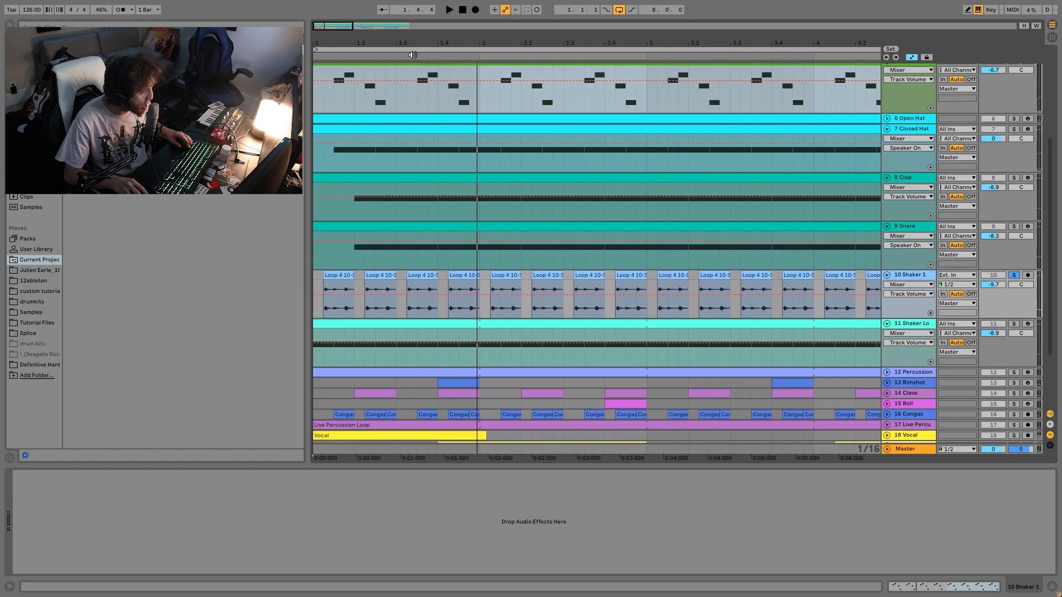
double_click(461, 272)
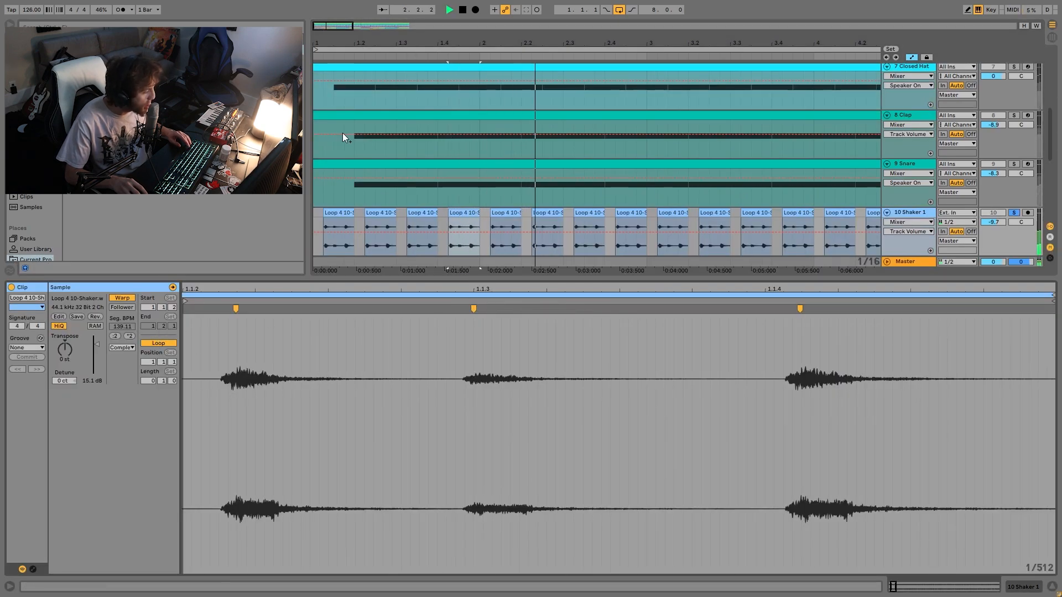
click(915, 208)
key(space)
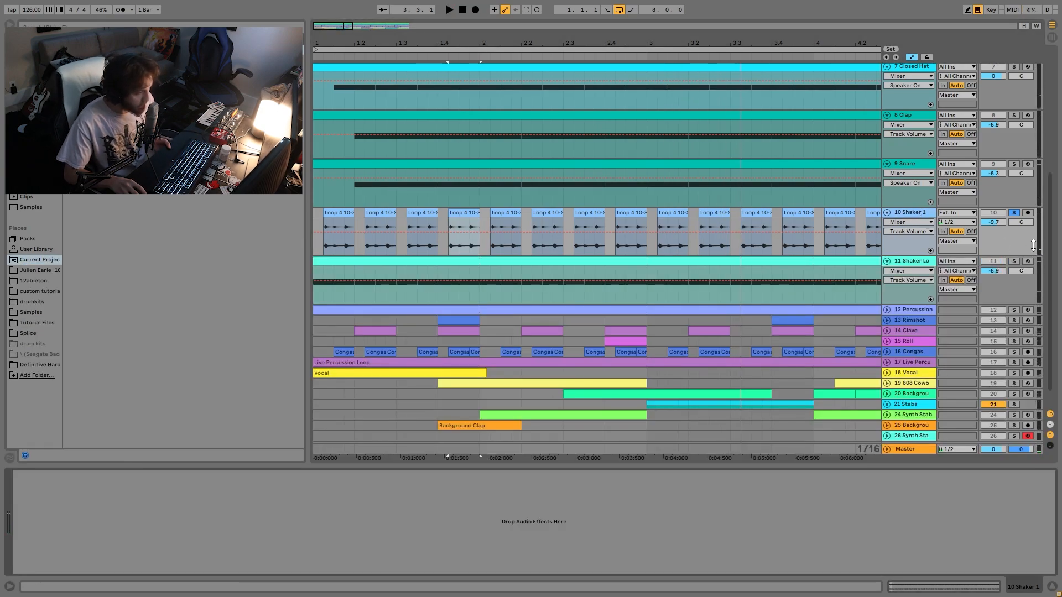
- Solo Shaker Loop instead of Shaker 1, show its sampler device and listen to it
click(1013, 260)
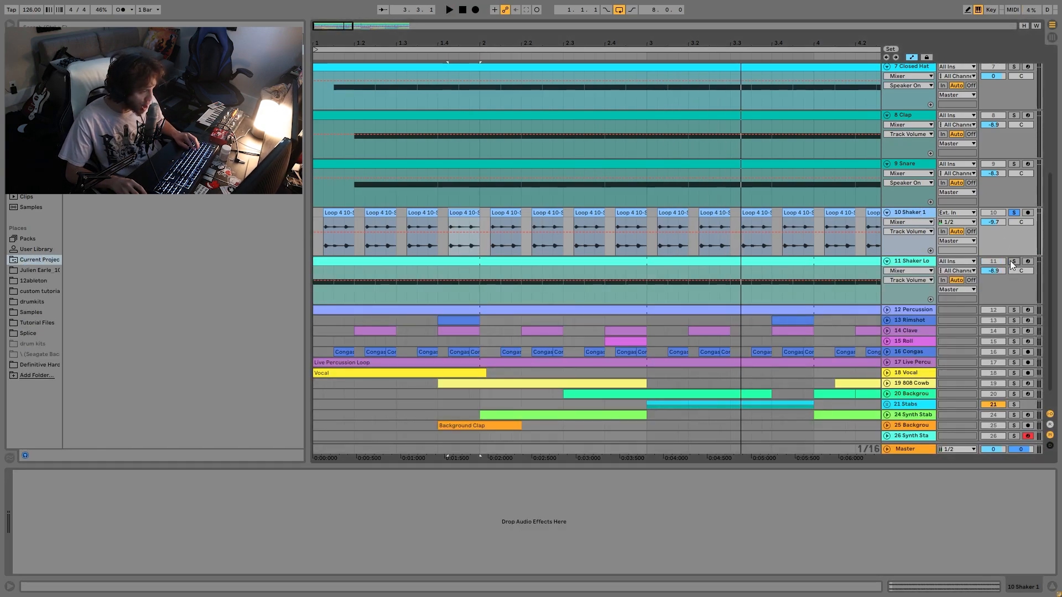
key(space)
click(903, 264)
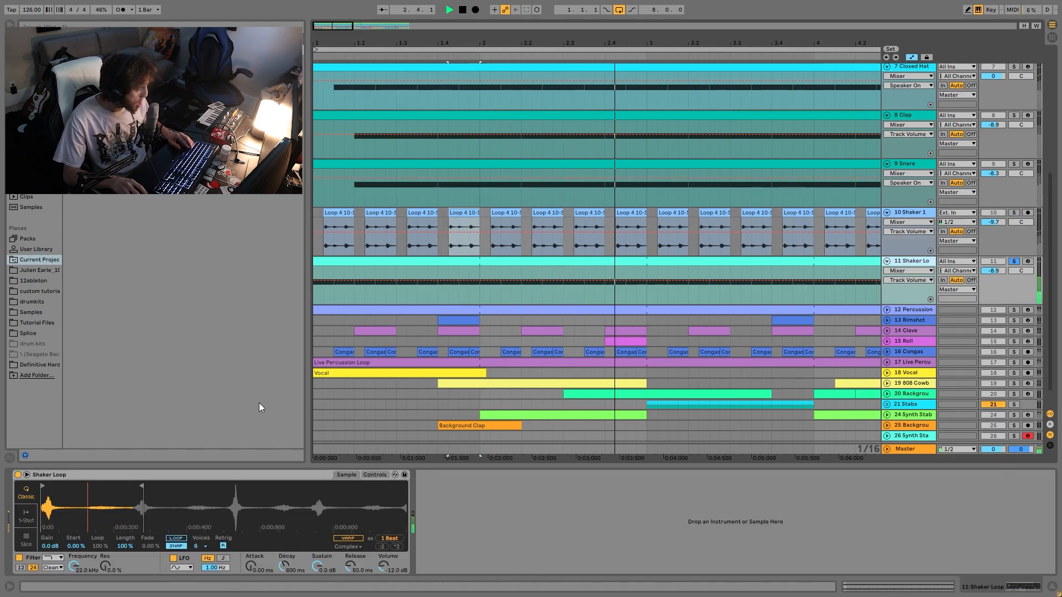
key(space)
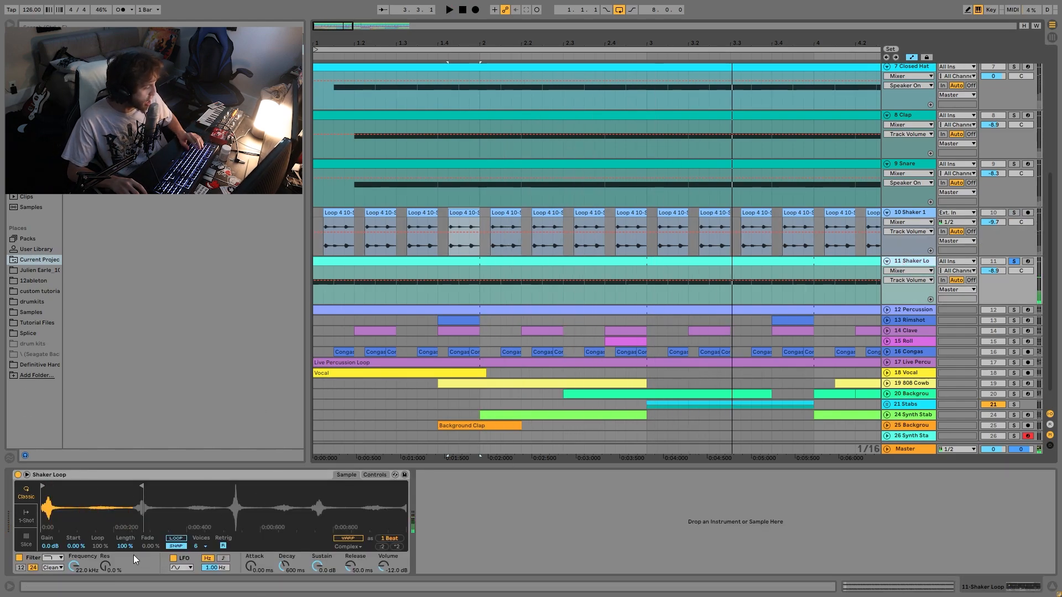
- Open the Shaker Loop MIDI clip, examine its notes during playback, and return to the device view
double_click(512, 260)
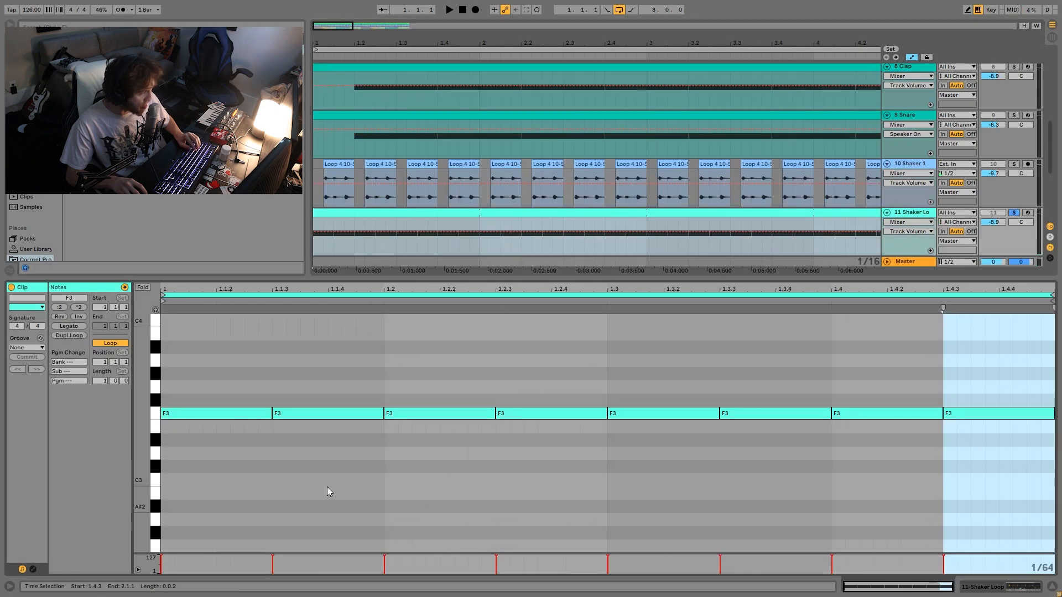
key(space)
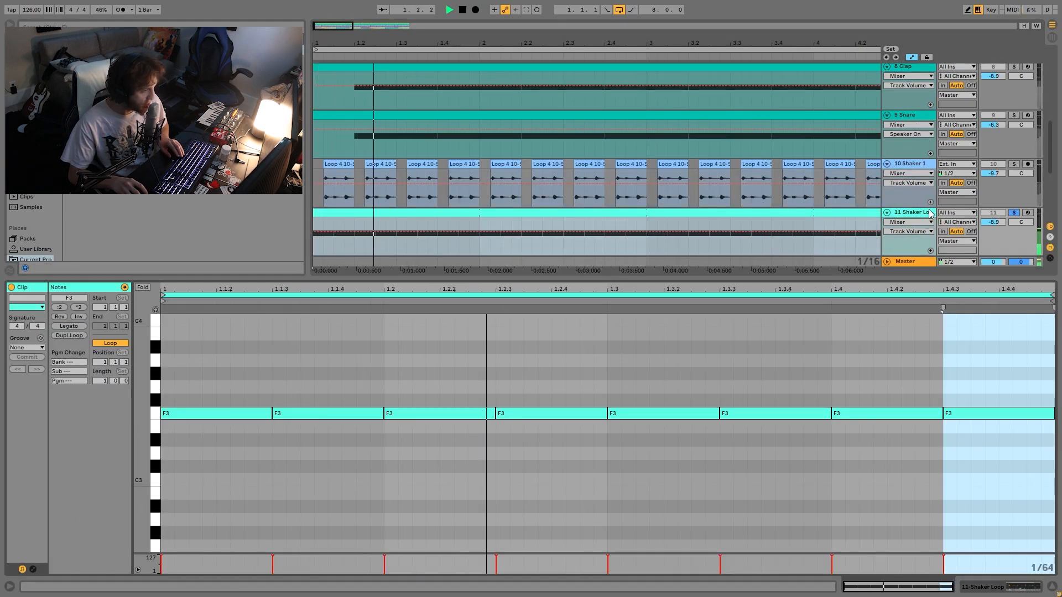
key(shift+Tab)
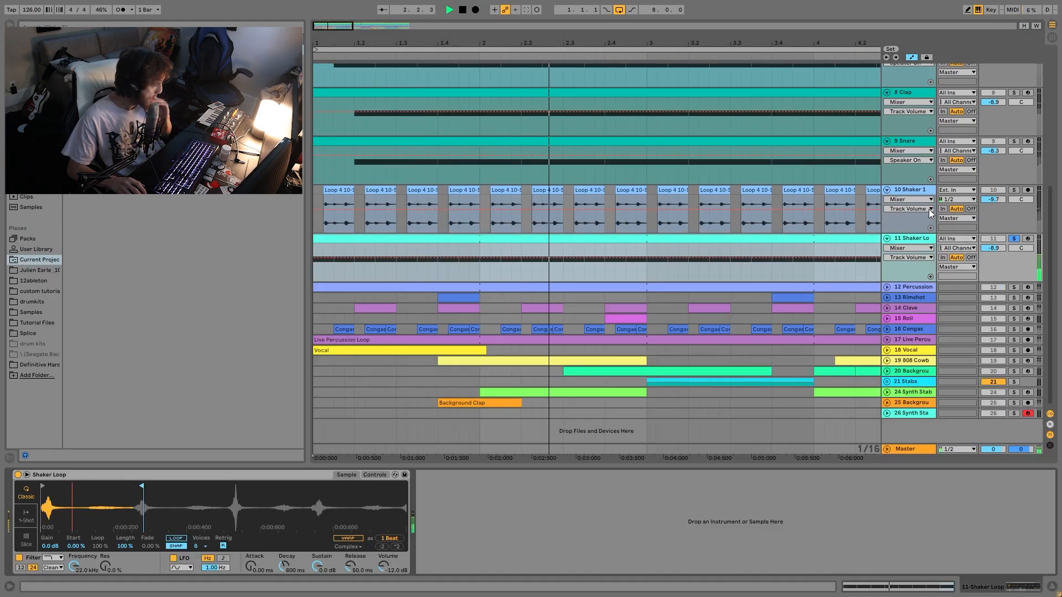
key(space)
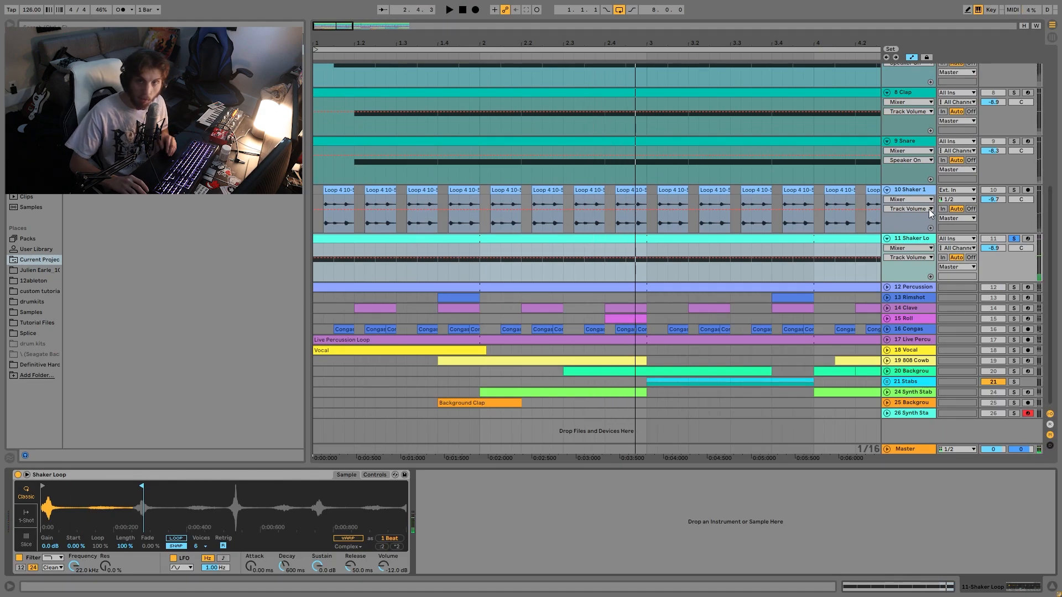
- Add Shaker 1 to the solo and listen to it layered with Shaker Loop
click(1019, 190)
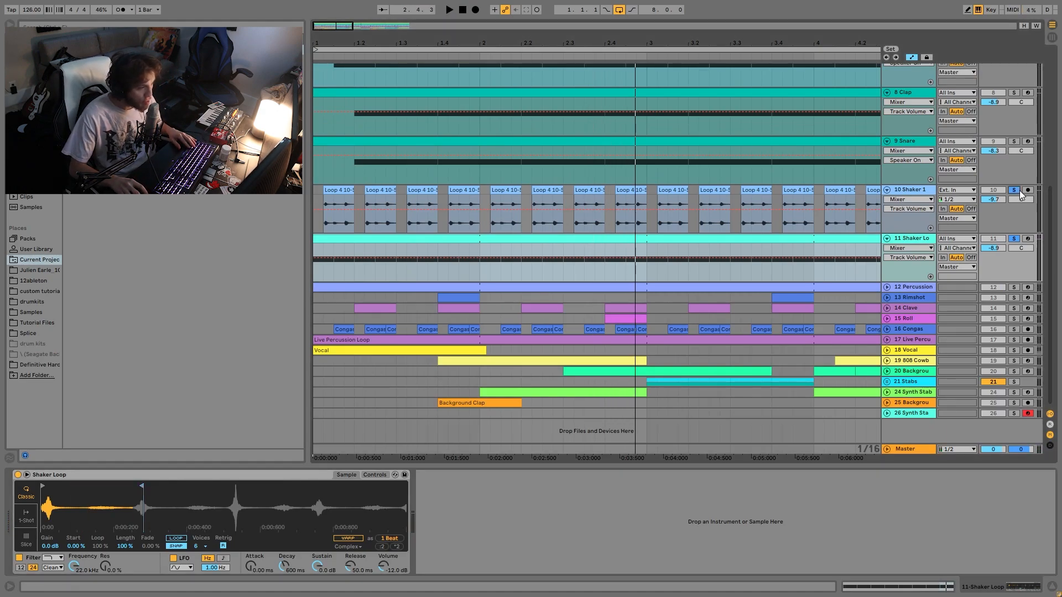
key(space)
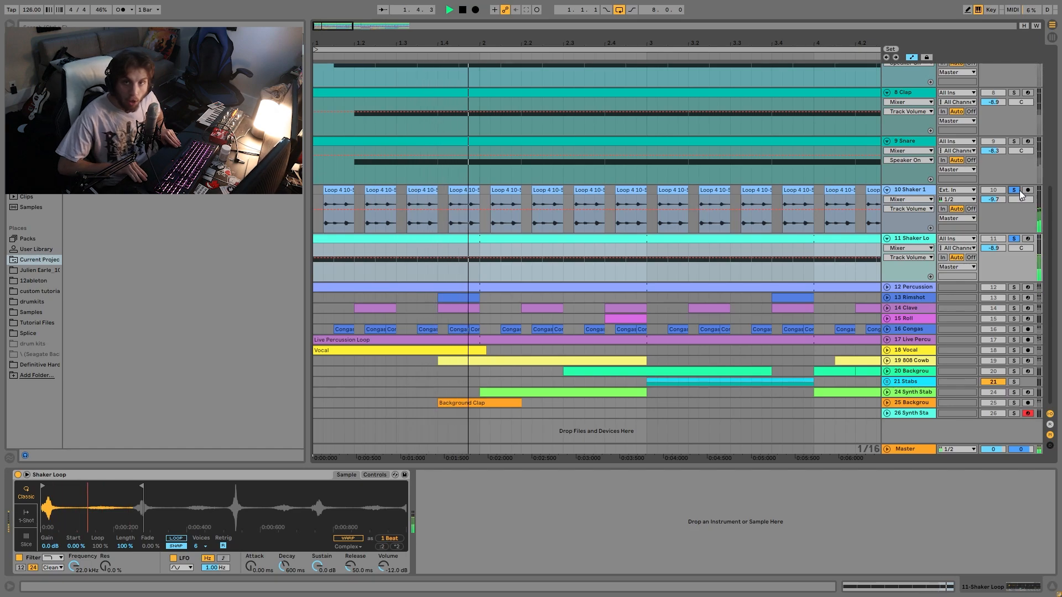
key(space)
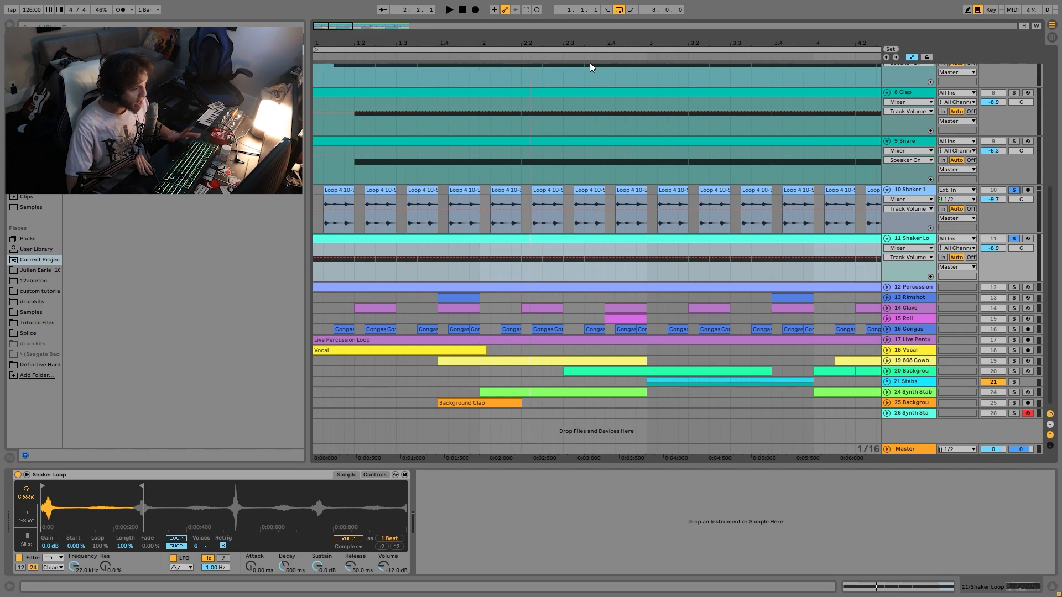
- Replay the layered shakers, and replace their solo with Percussion, Rimshot, Clave and Roll played together
key(space)
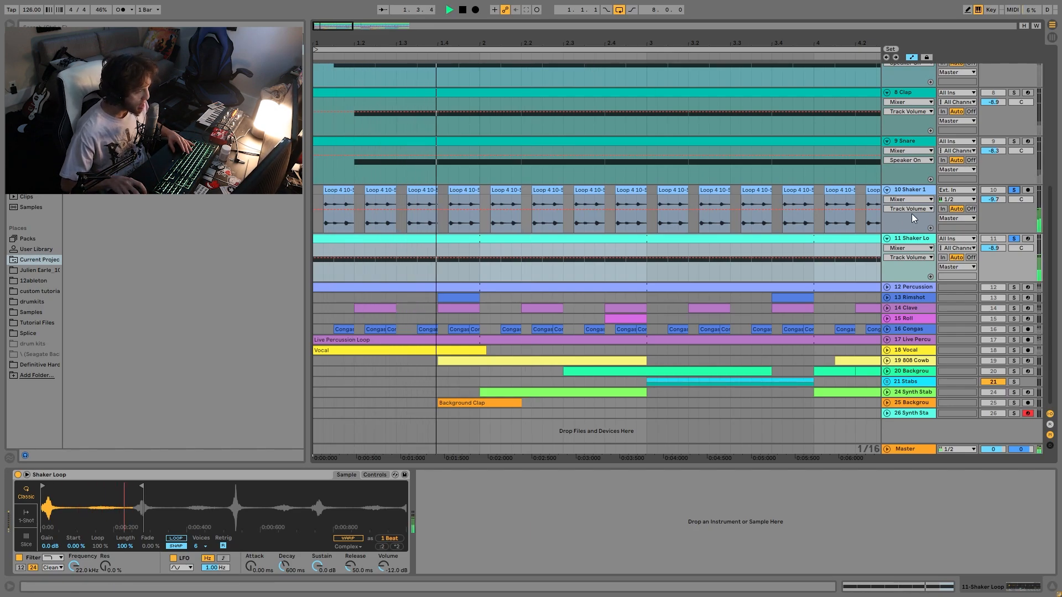
click(1015, 239)
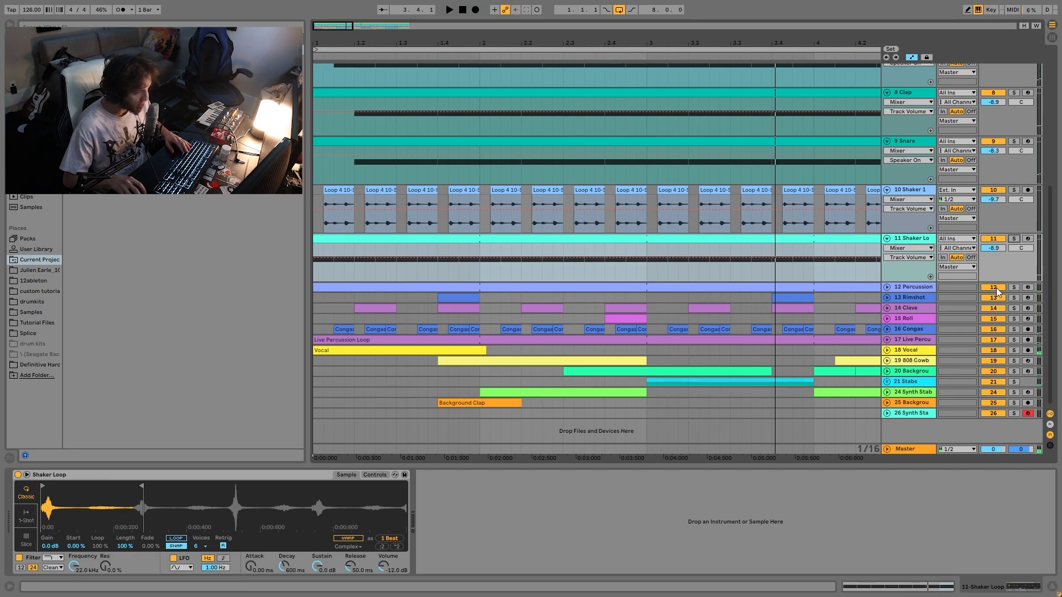
click(1016, 288)
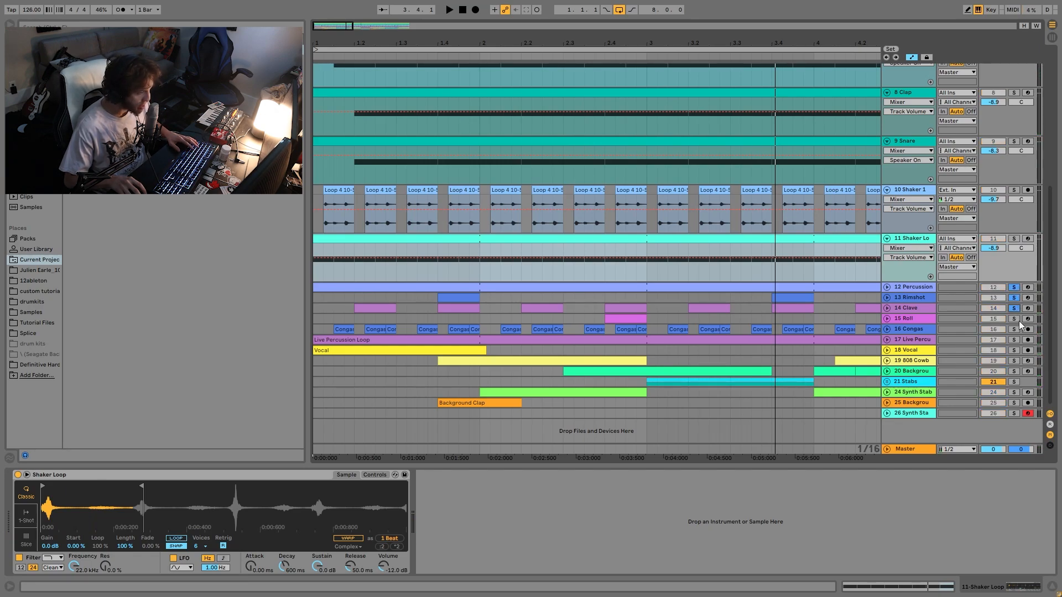
click(1017, 319)
key(space)
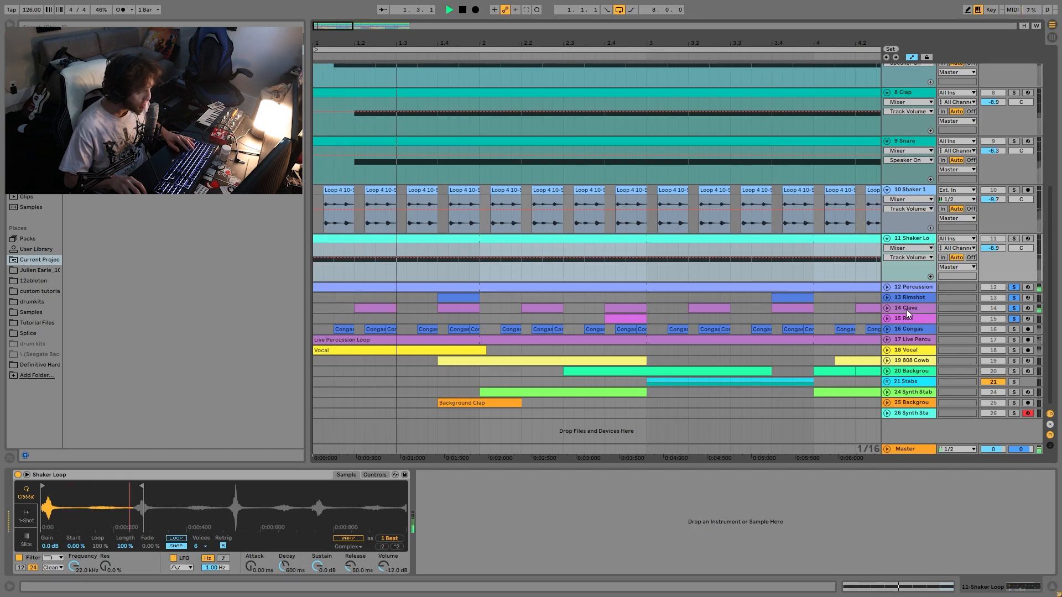
- Unfold the Clave, Rimshot, Percussion and Roll tracks during playback to examine their note patterns
click(886, 308)
click(886, 298)
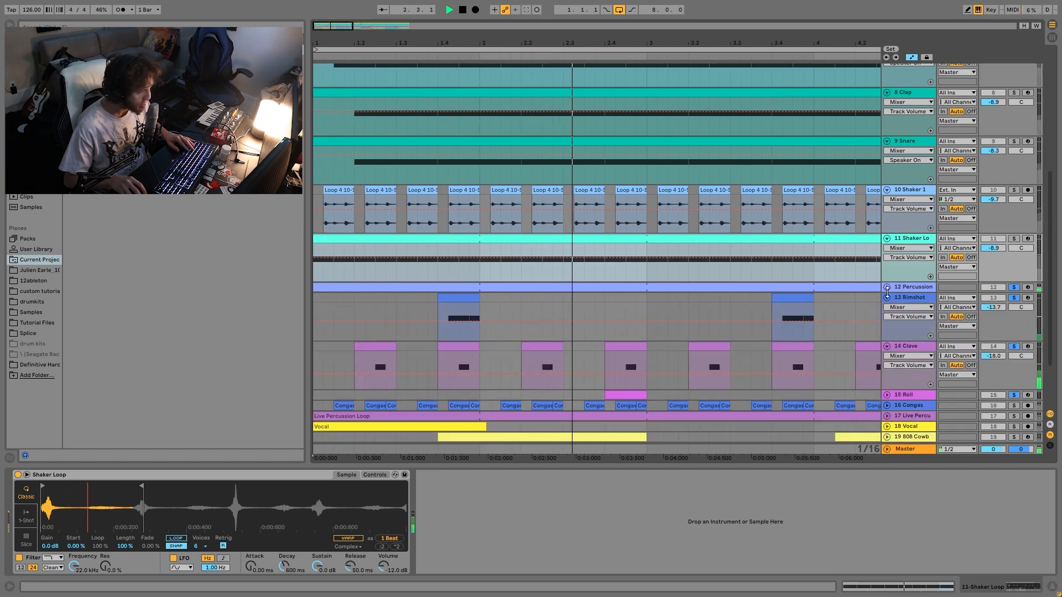
click(886, 287)
scroll(888, 294, down, 3)
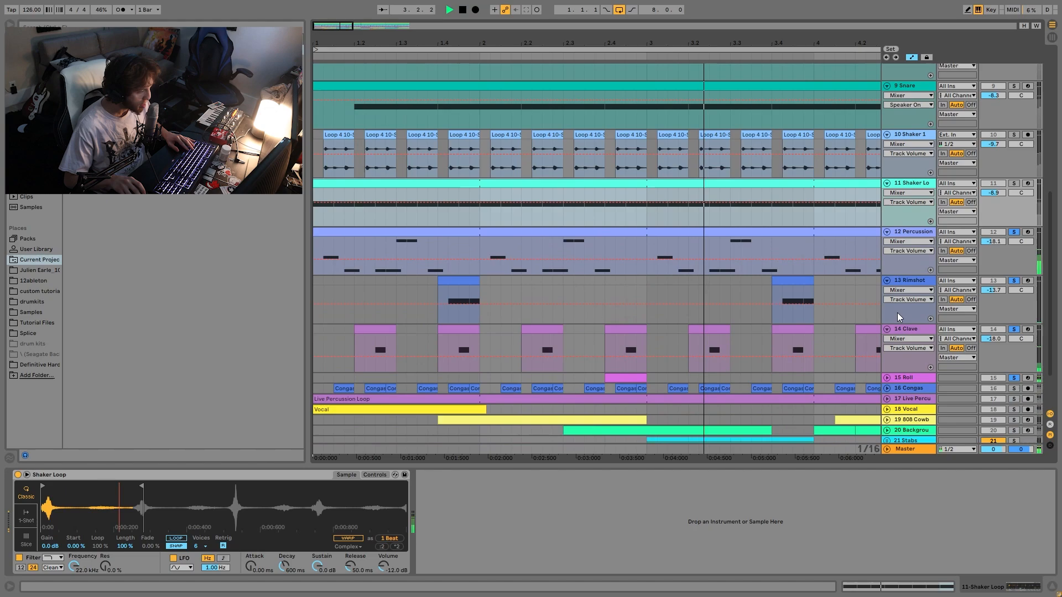
click(886, 378)
scroll(890, 376, down, 3)
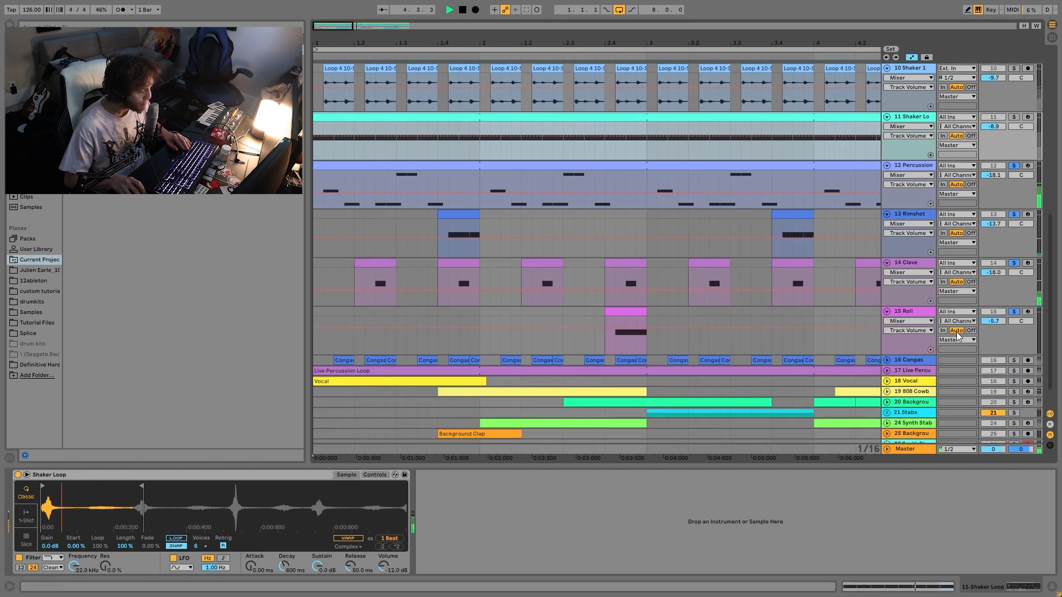
key(space)
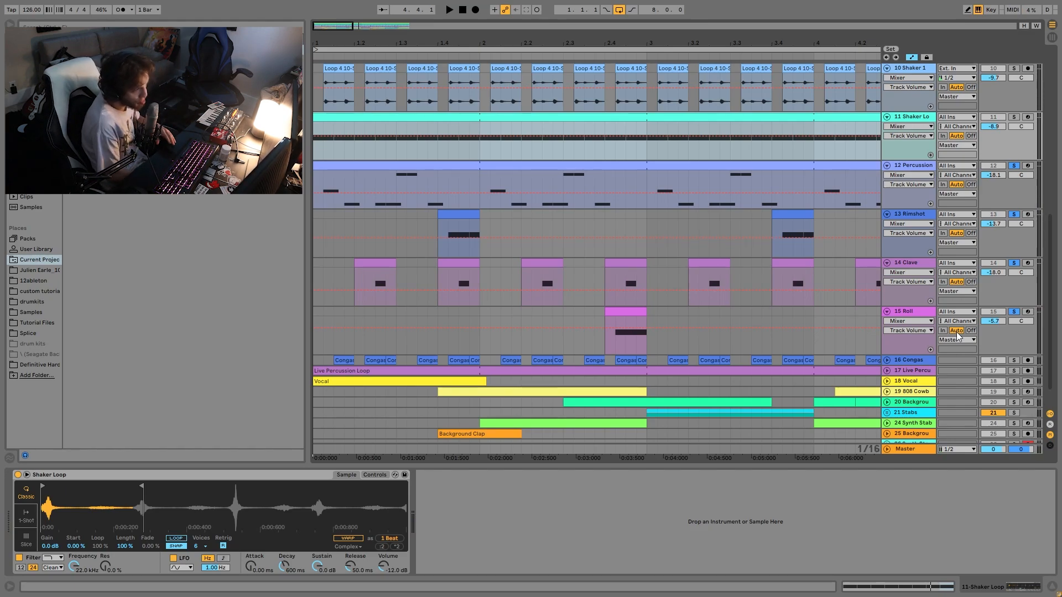
- Show the Percussion track's sampler device and listen to the four soloed percussion layers again
key(space)
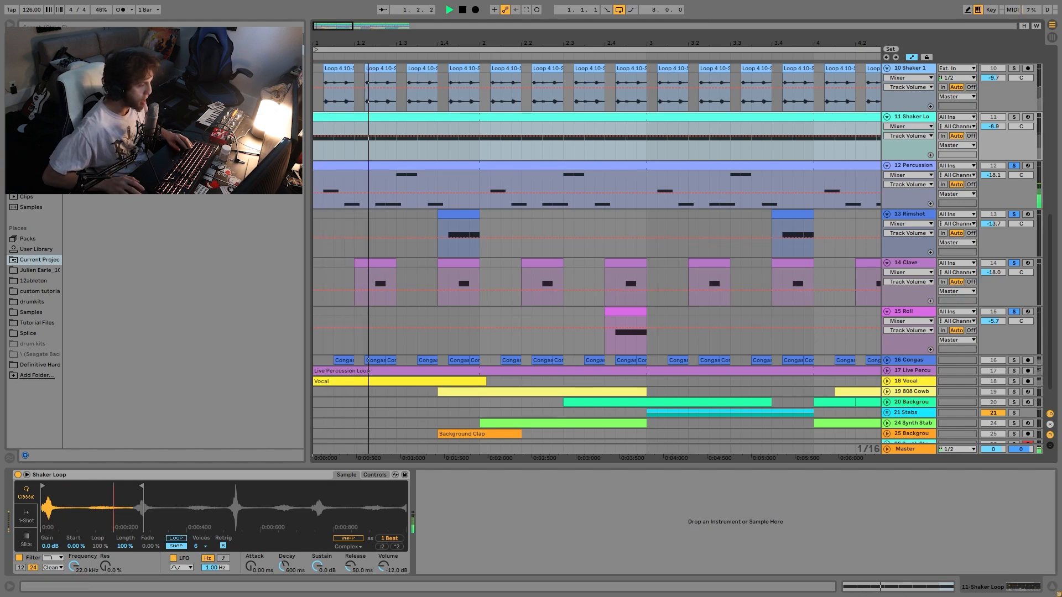
click(933, 206)
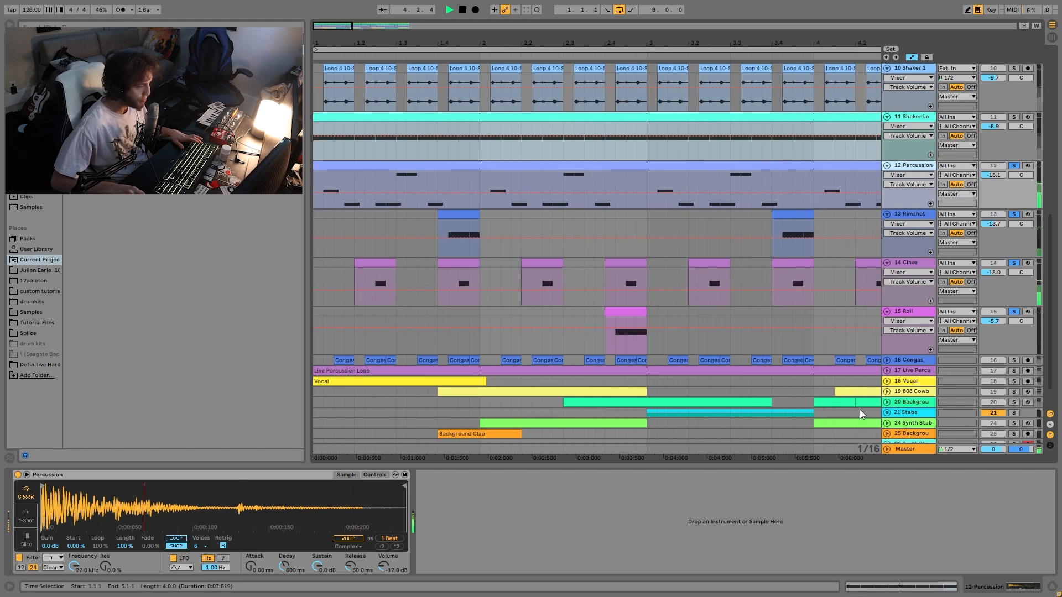
key(space)
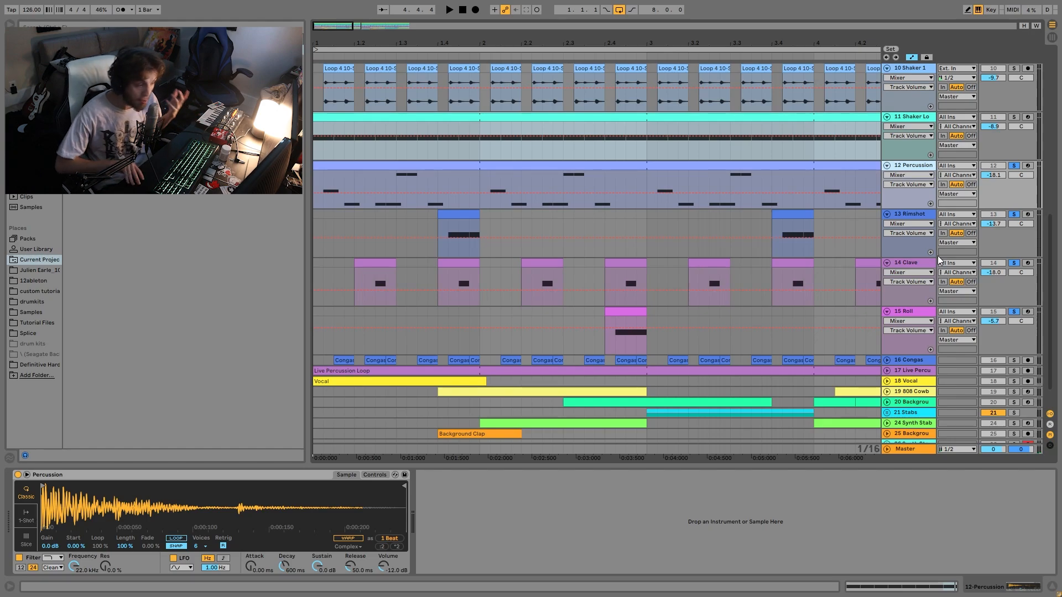
key(space)
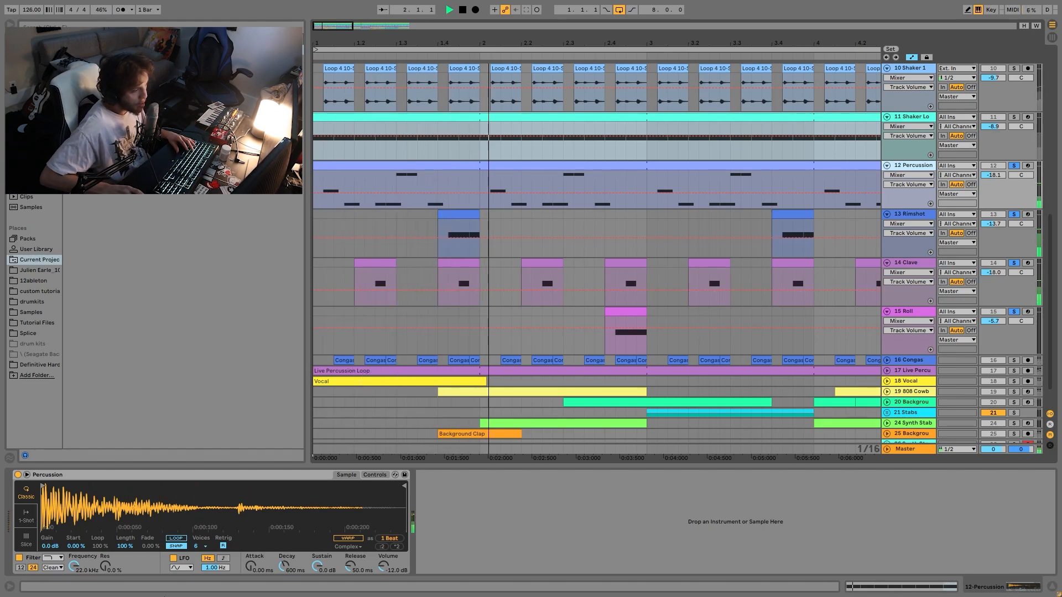
key(space)
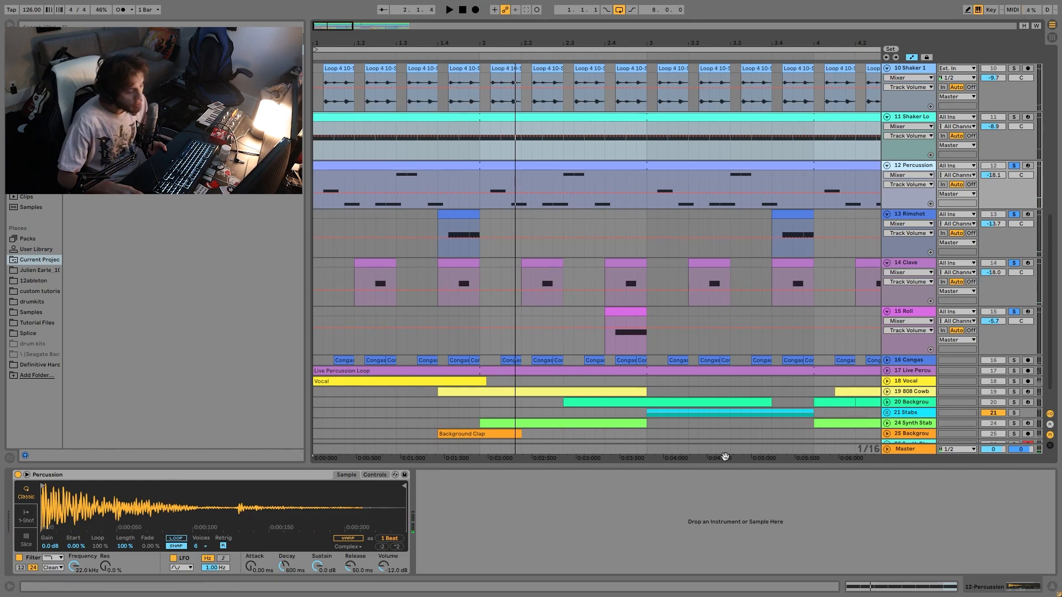
- Add Kick and Bass to the solo and listen to them with the percussion layers
scroll(789, 298, up, 3)
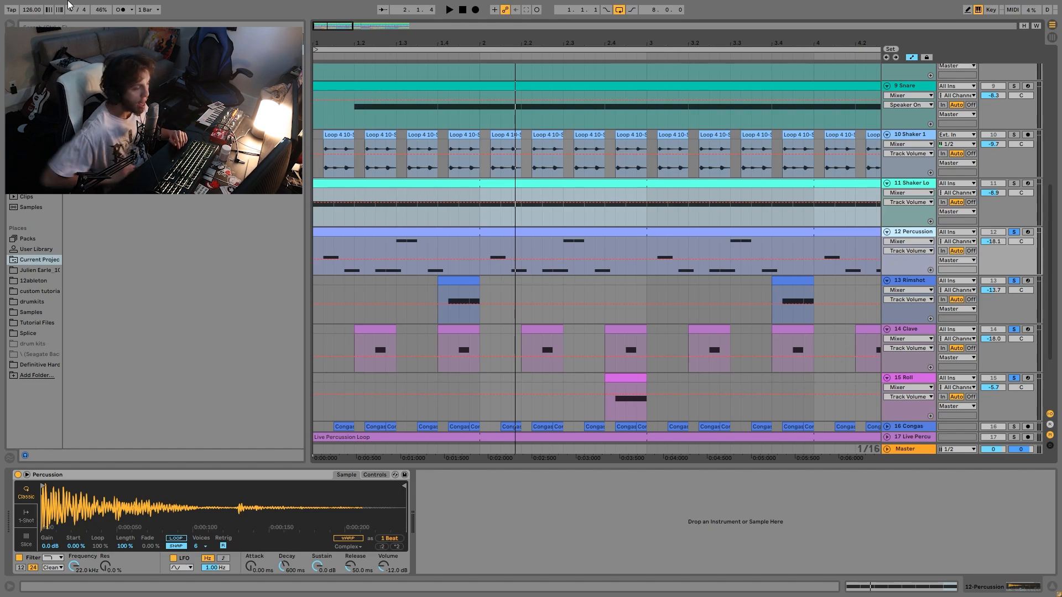
scroll(1009, 282, up, 2)
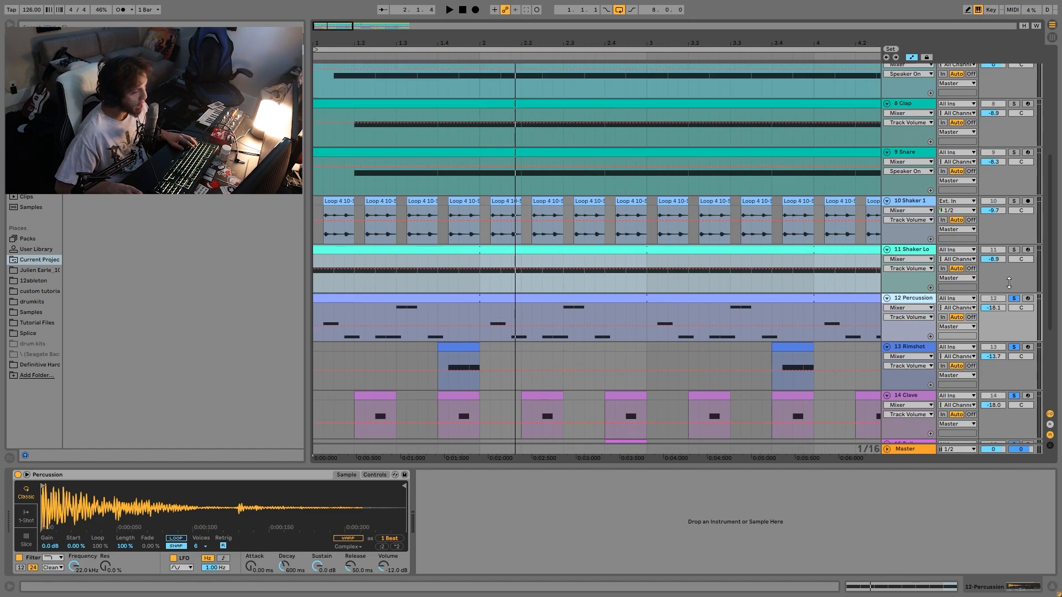
scroll(1009, 282, up, 6)
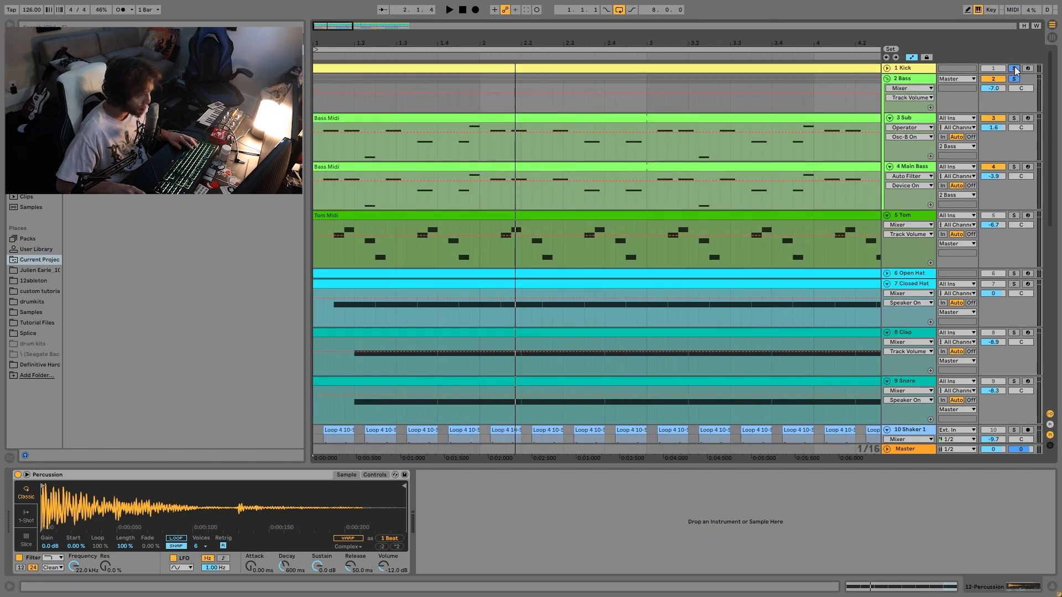
key(space)
scroll(1014, 130, down, 4)
scroll(1014, 130, down, 2)
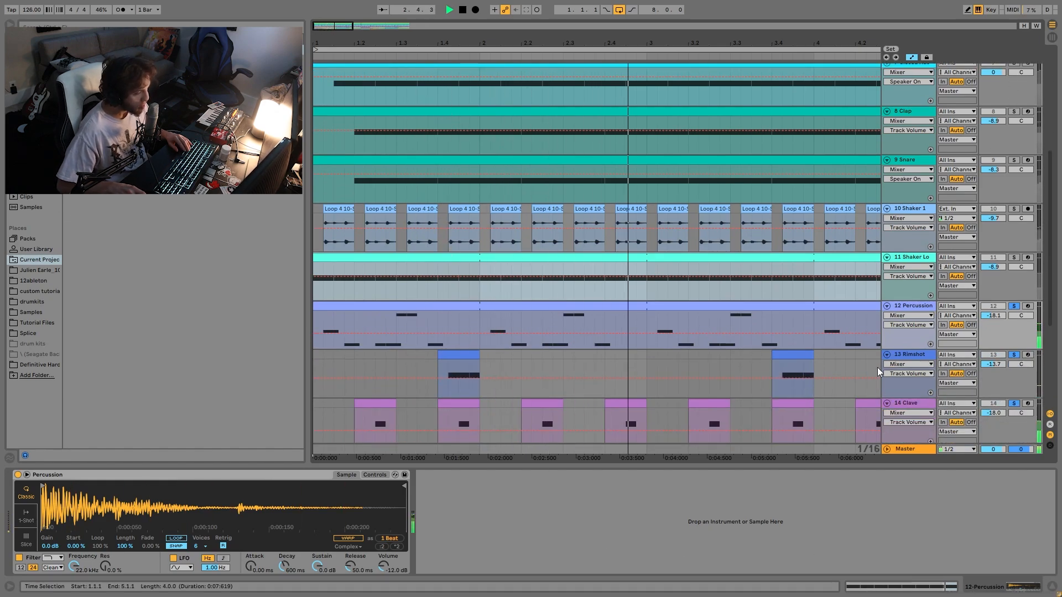
scroll(885, 260, down, 3)
scroll(889, 270, down, 1)
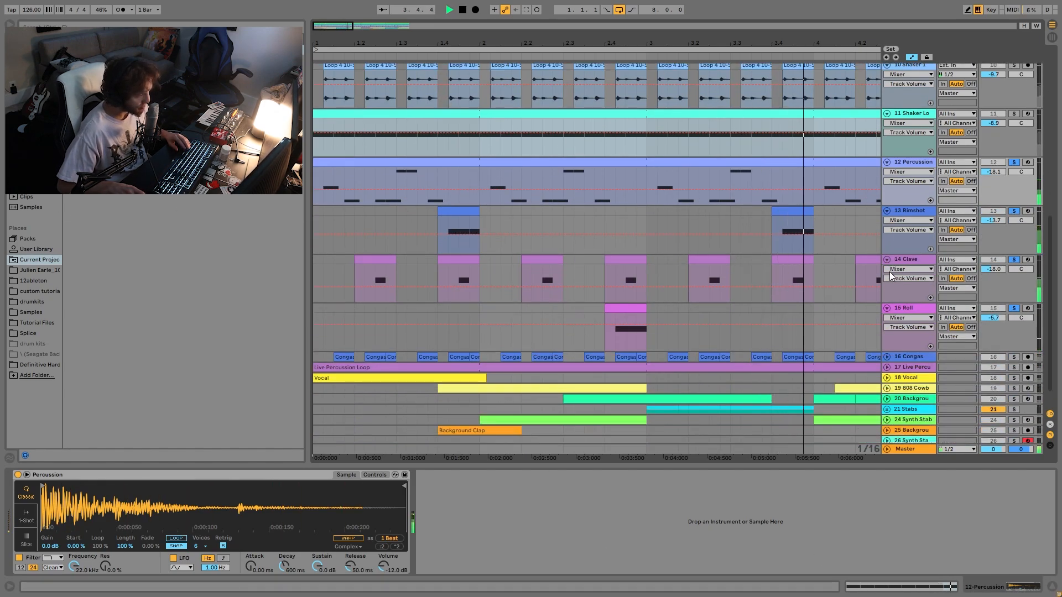
key(space)
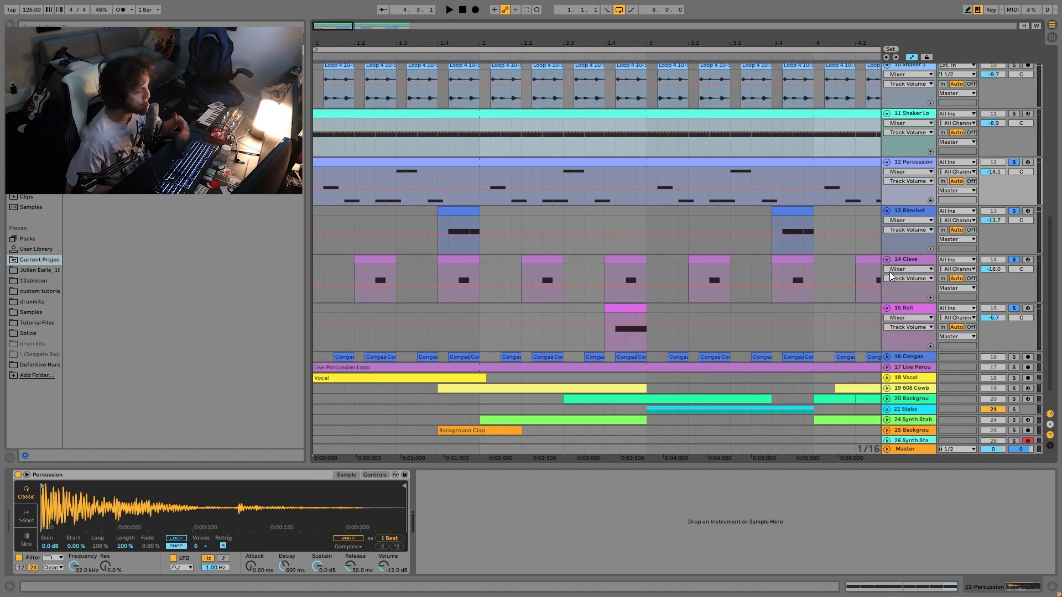
- Replay the soloed layers in short passes to hear how Percussion, Rimshot, Clave and Roll fit together
key(space)
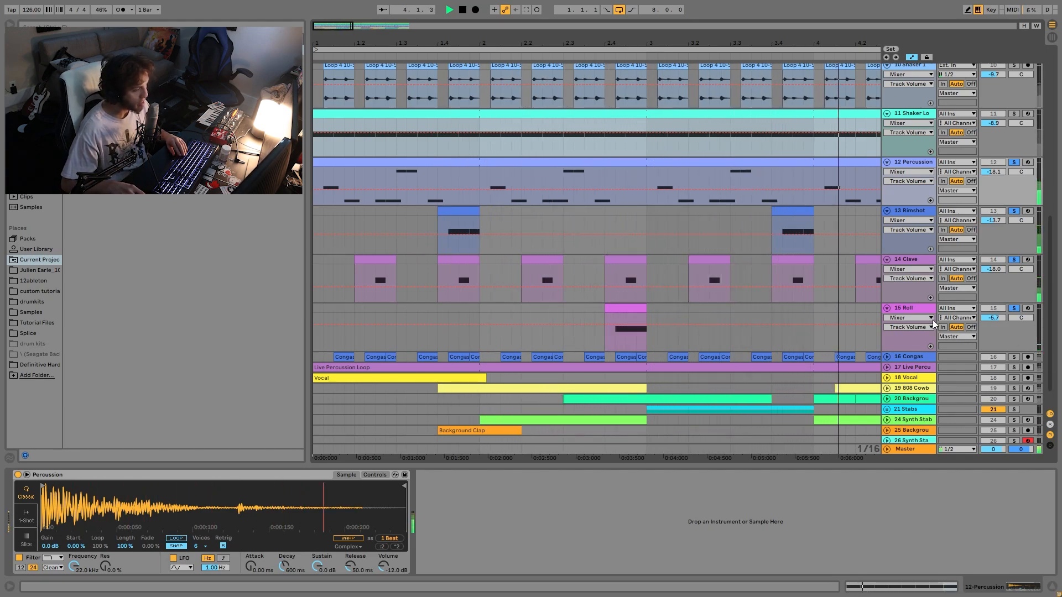
key(space)
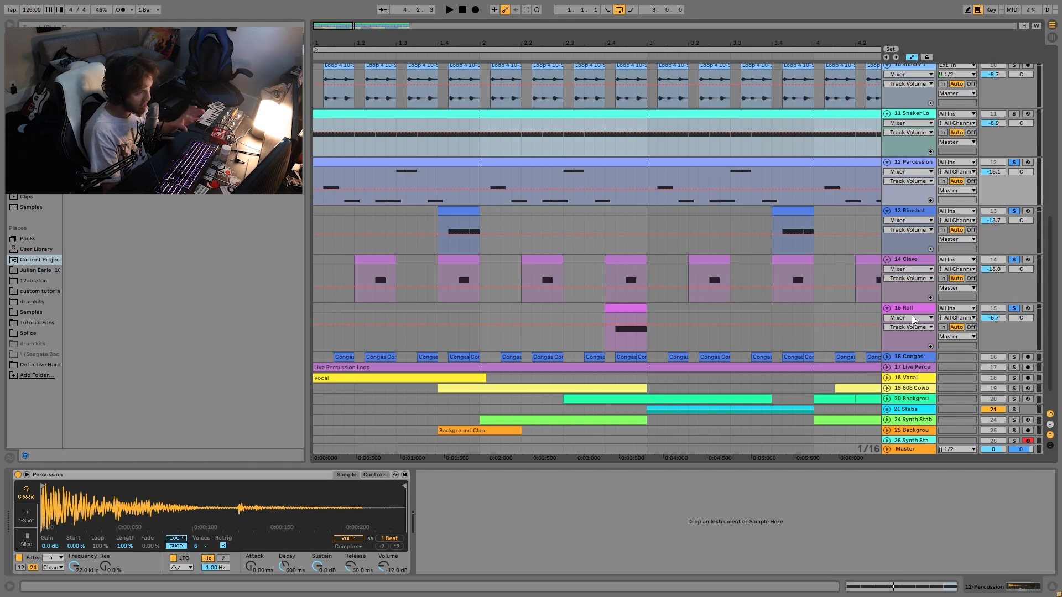
key(space)
scroll(914, 309, up, 1)
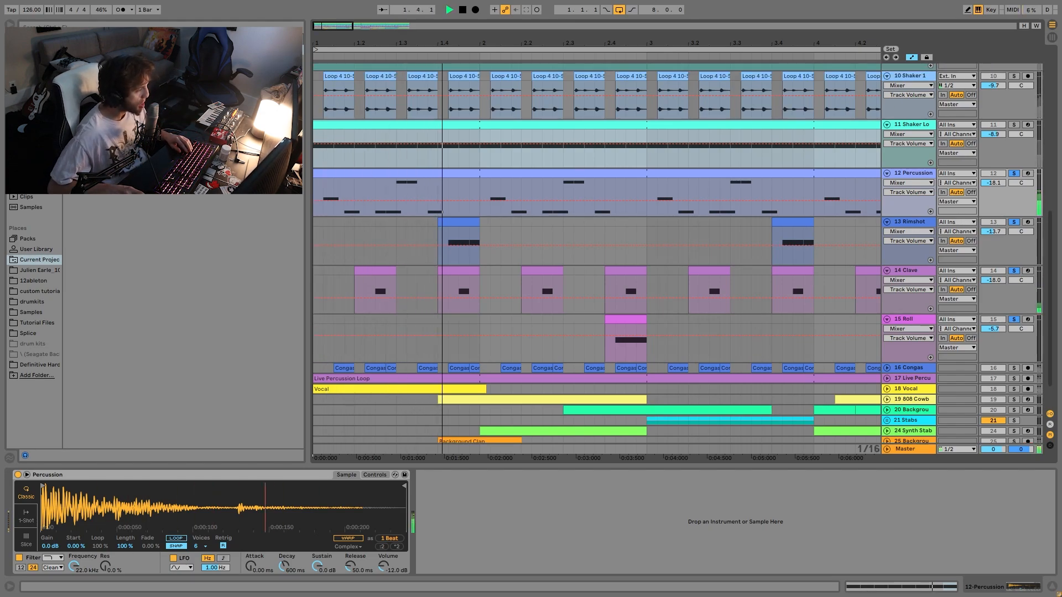
key(space)
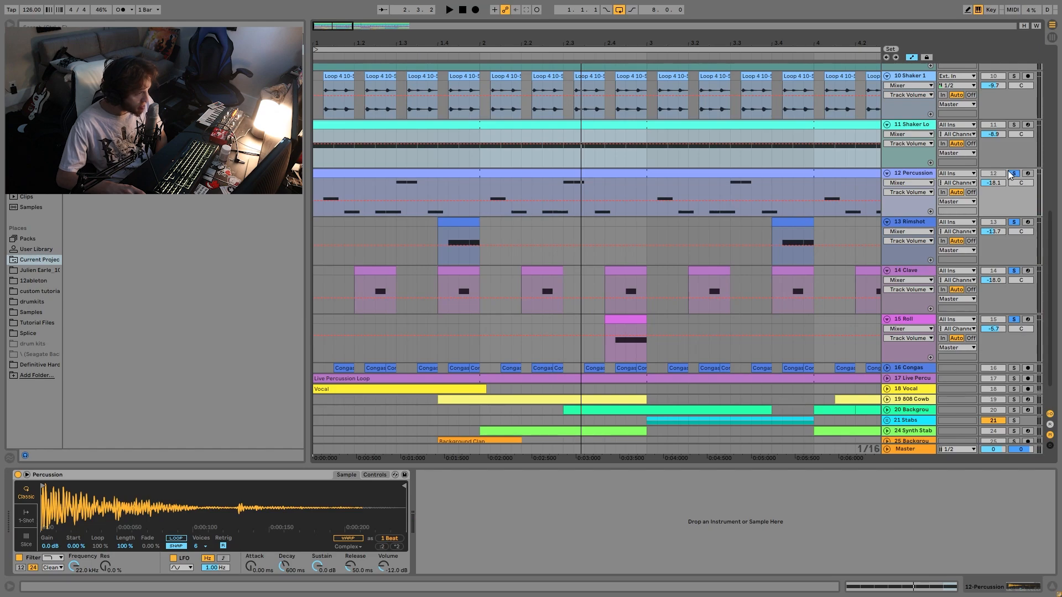
- Solo the Percussion track alone and listen to its pattern in short passes
key(space)
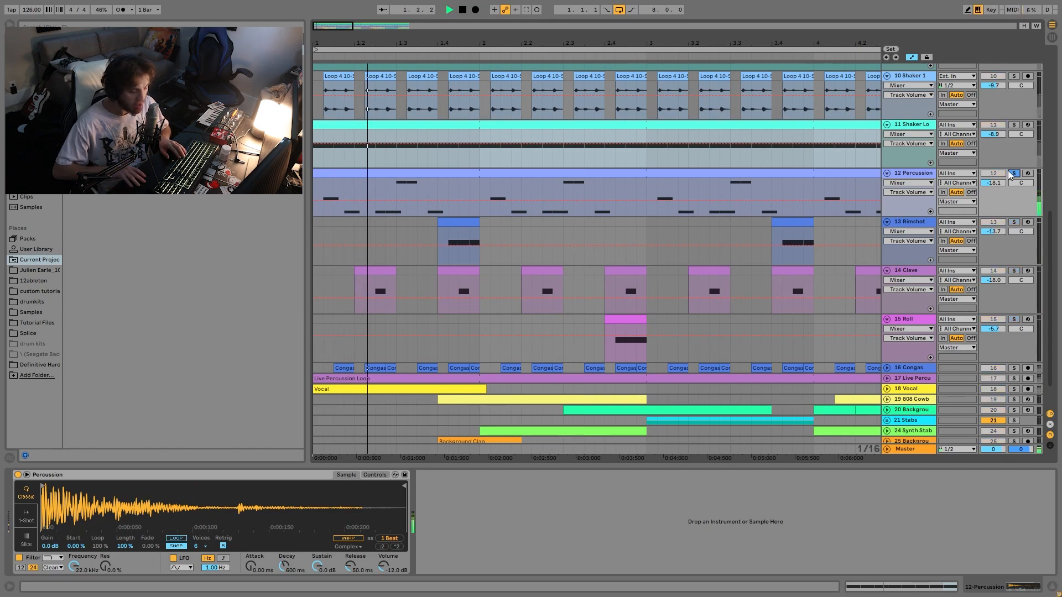
key(space)
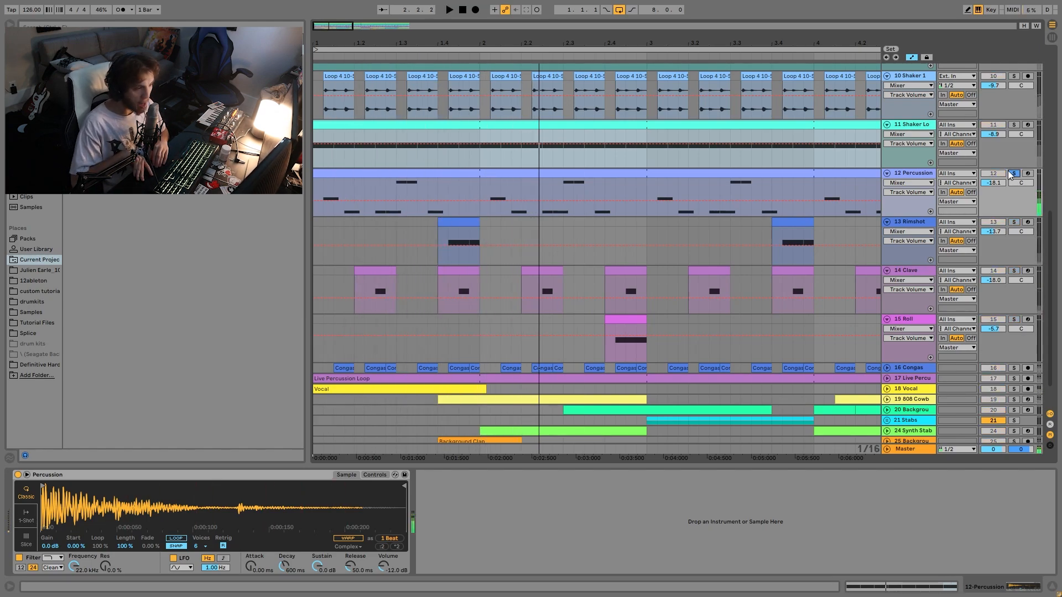
click(1012, 173)
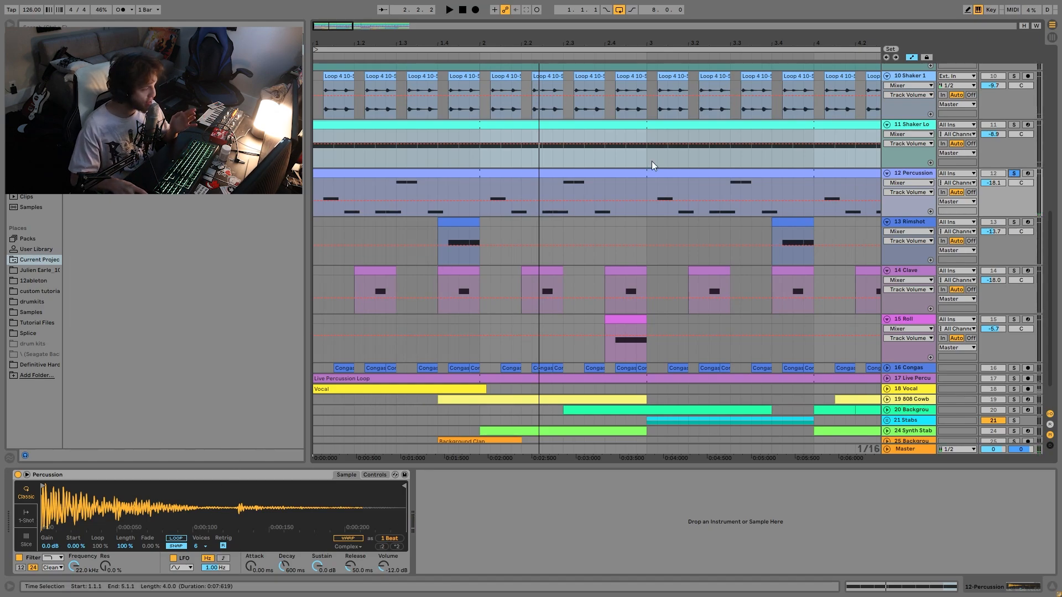
key(space)
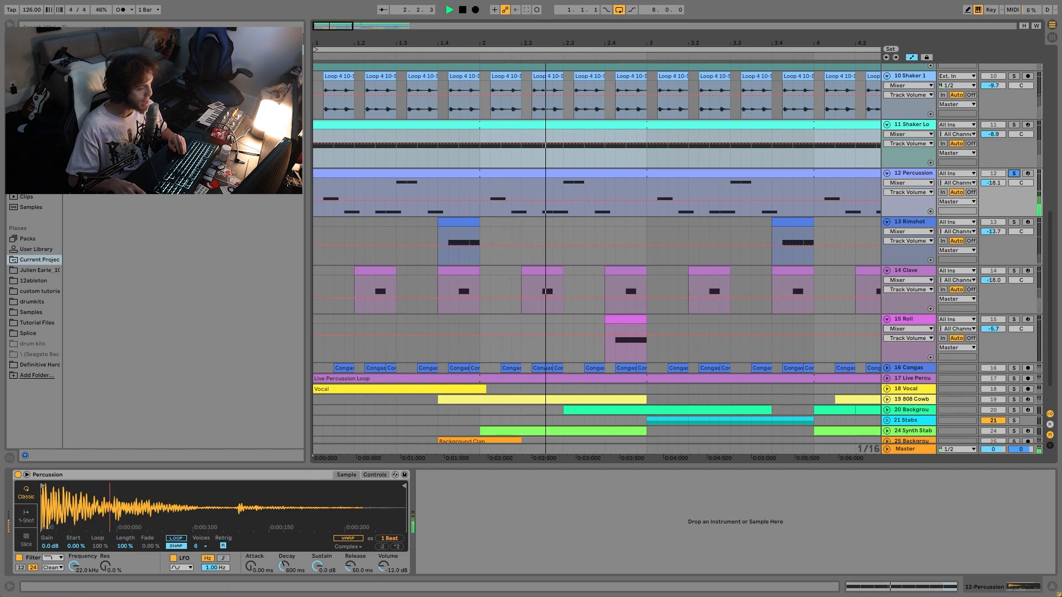
key(space)
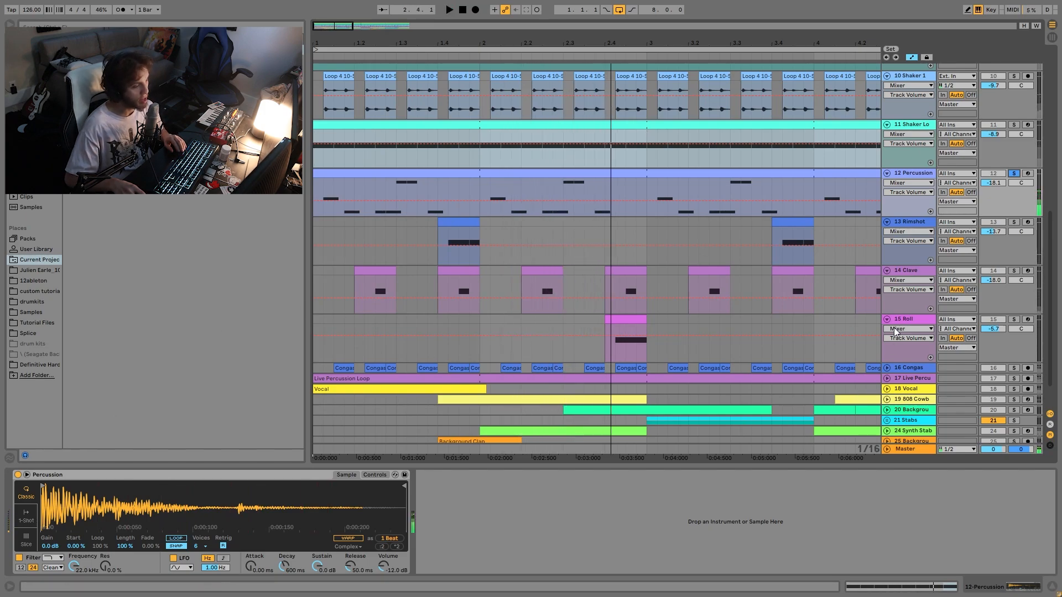
- Solo the Clave track and listen to it against the metronome
click(1014, 270)
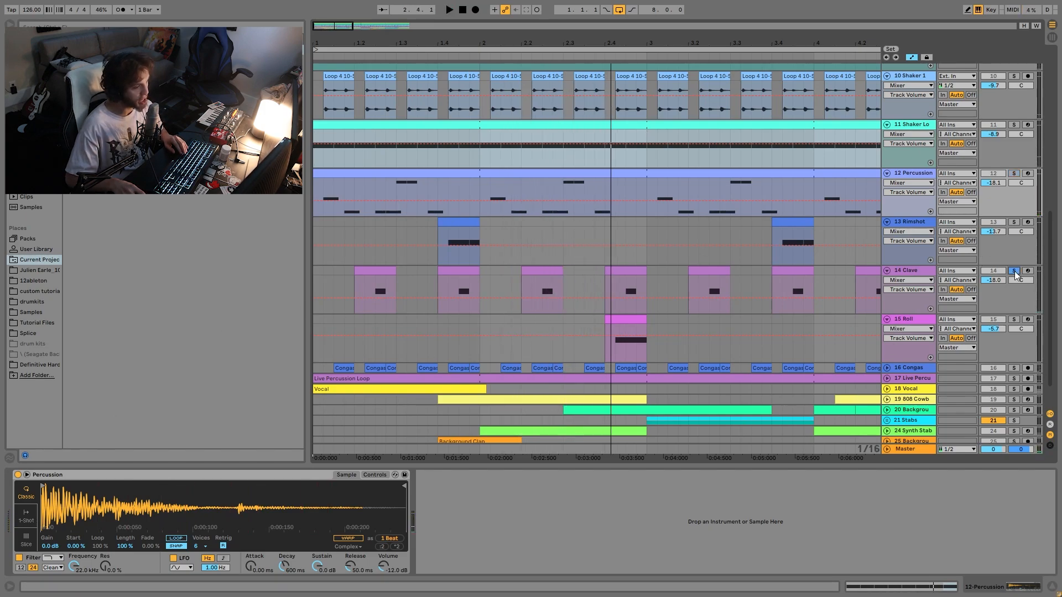
click(120, 10)
key(space)
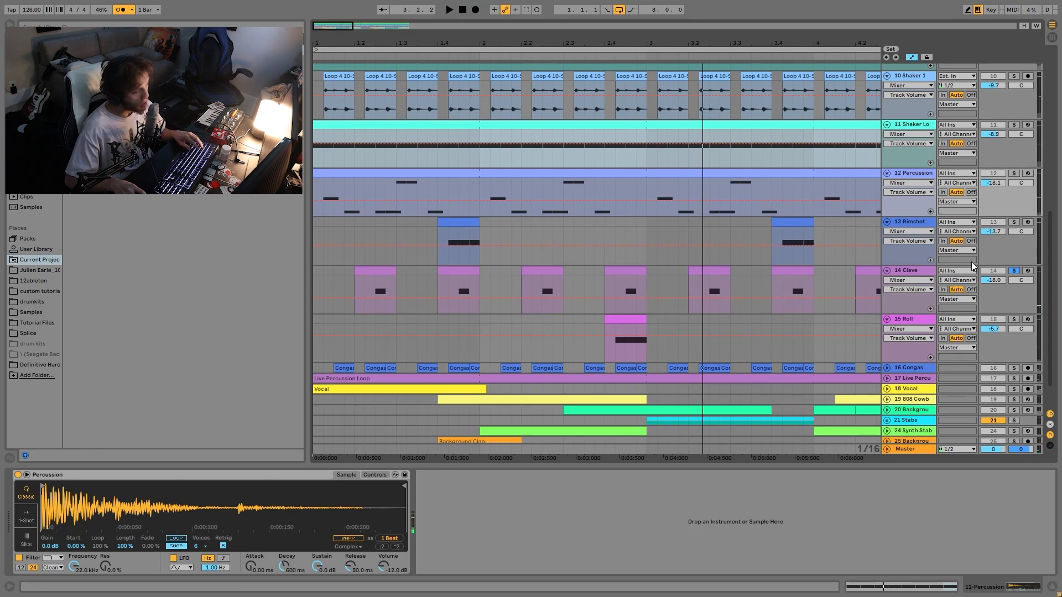
- Solo Rimshot and Roll together, listen to them, and show Roll's sampler device
click(1013, 221)
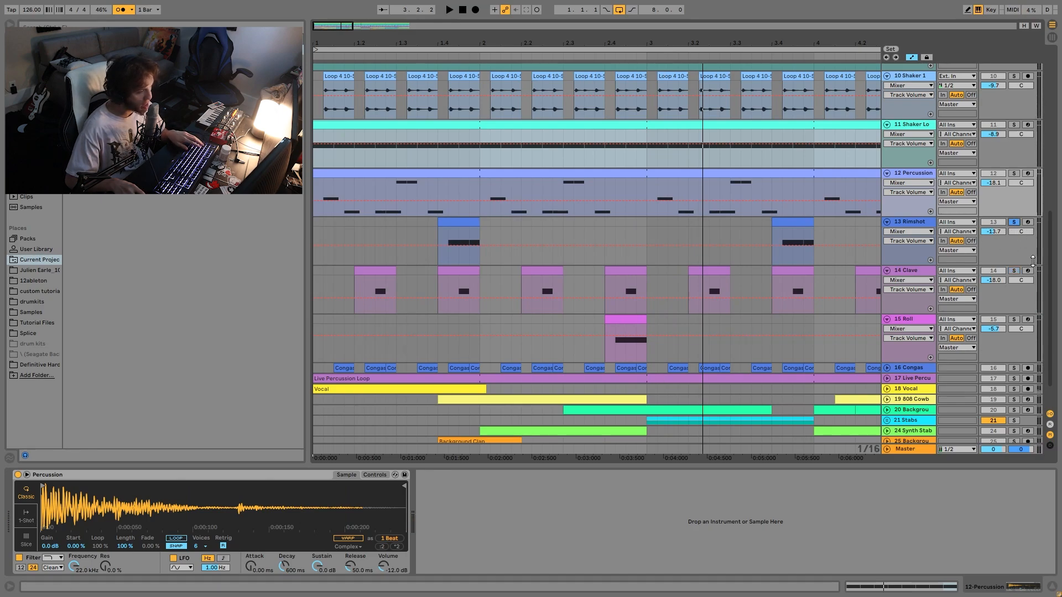
ctrl+click(1014, 319)
key(space)
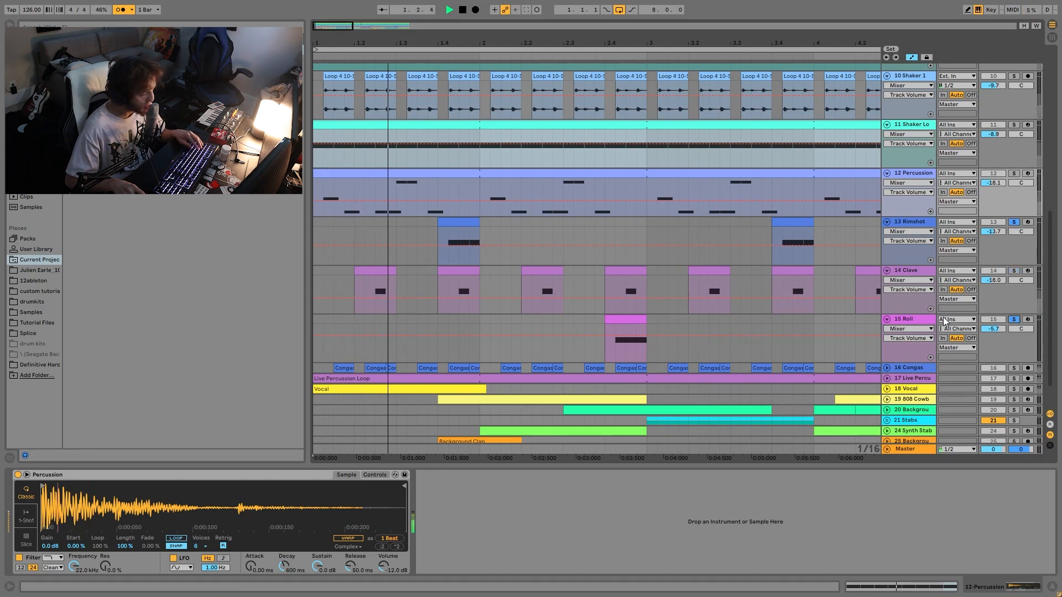
click(914, 320)
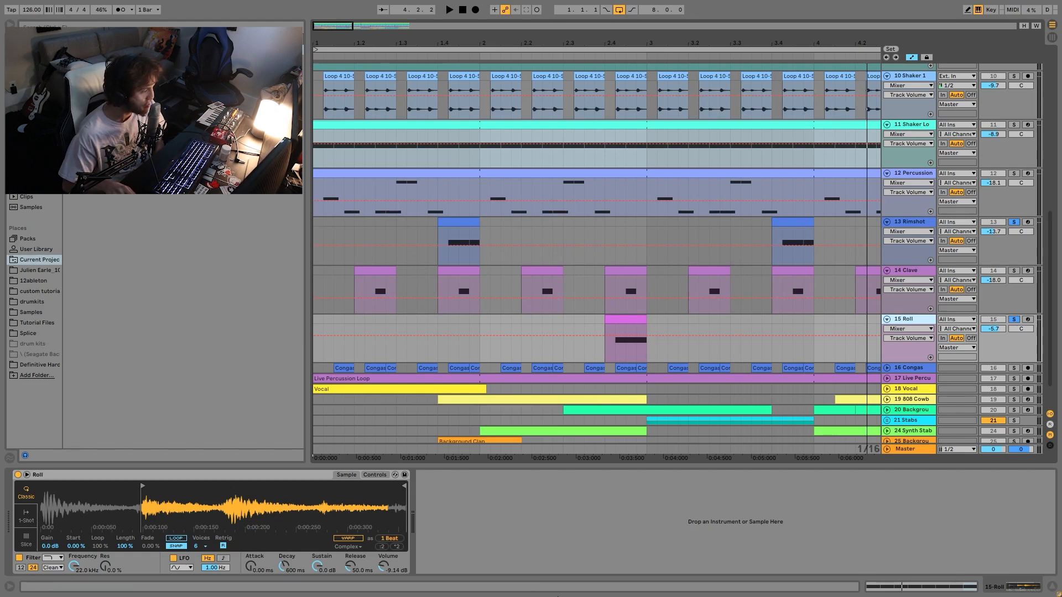
- Solo the Congas track in place of Rimshot and Roll and play it
click(1014, 320)
scroll(1012, 321, down, 2)
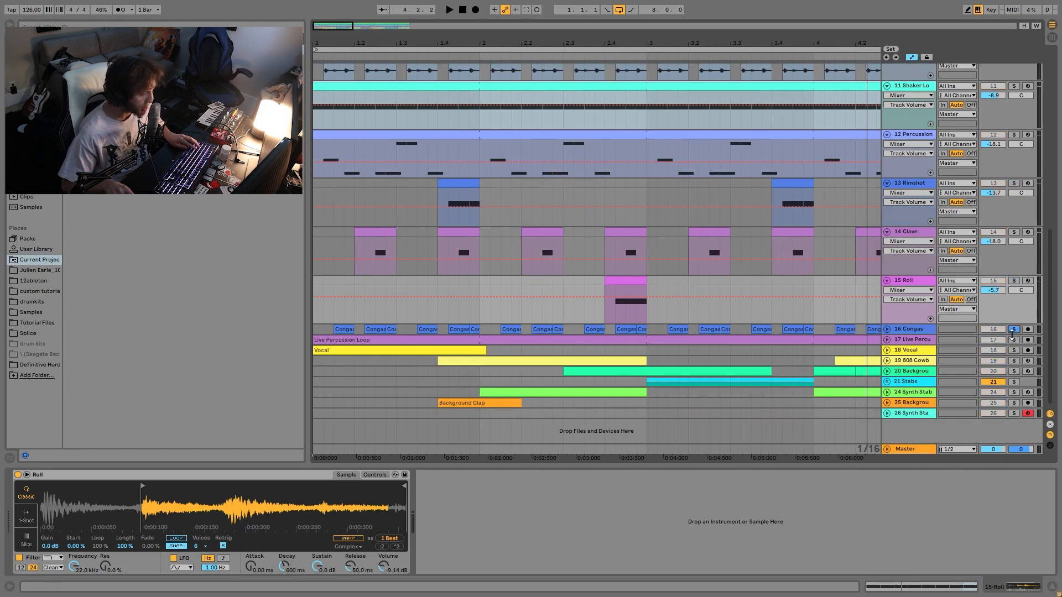
key(space)
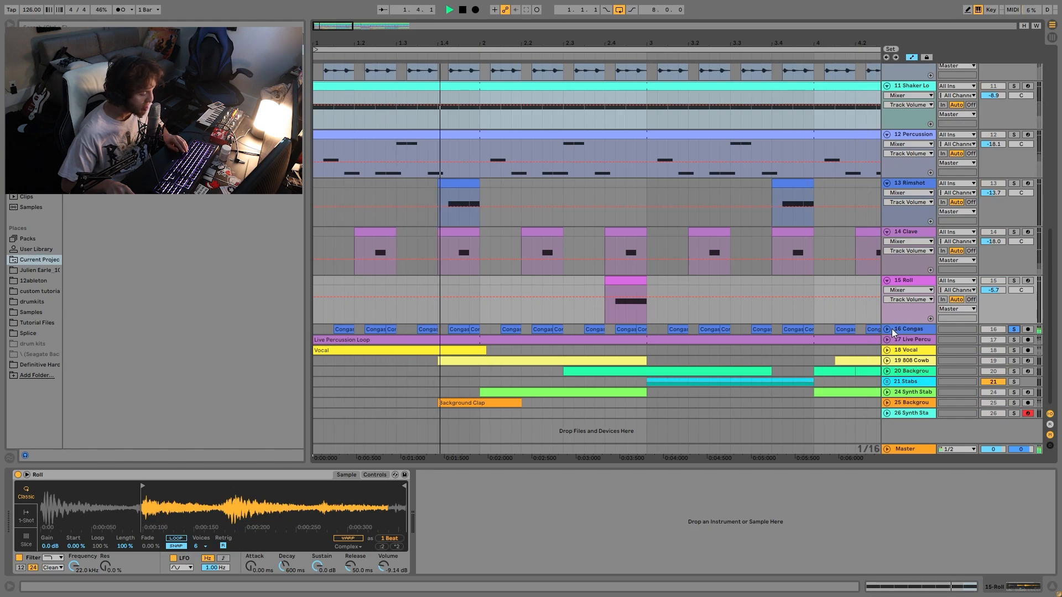
- Unfold the Congas track and compare its sound with EQ Three switched off and on
click(886, 331)
key(space)
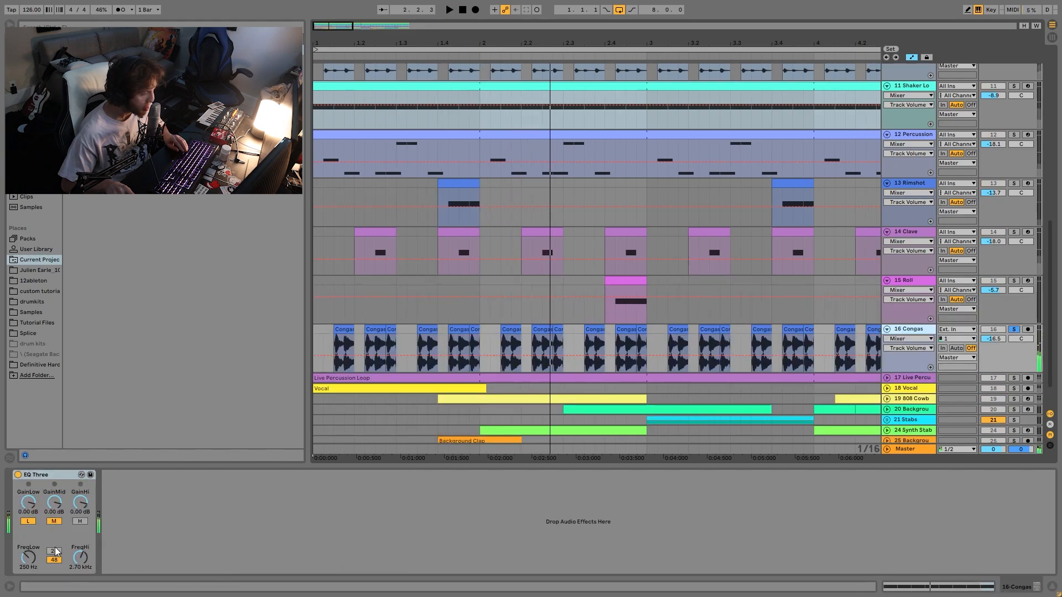
click(20, 476)
key(space)
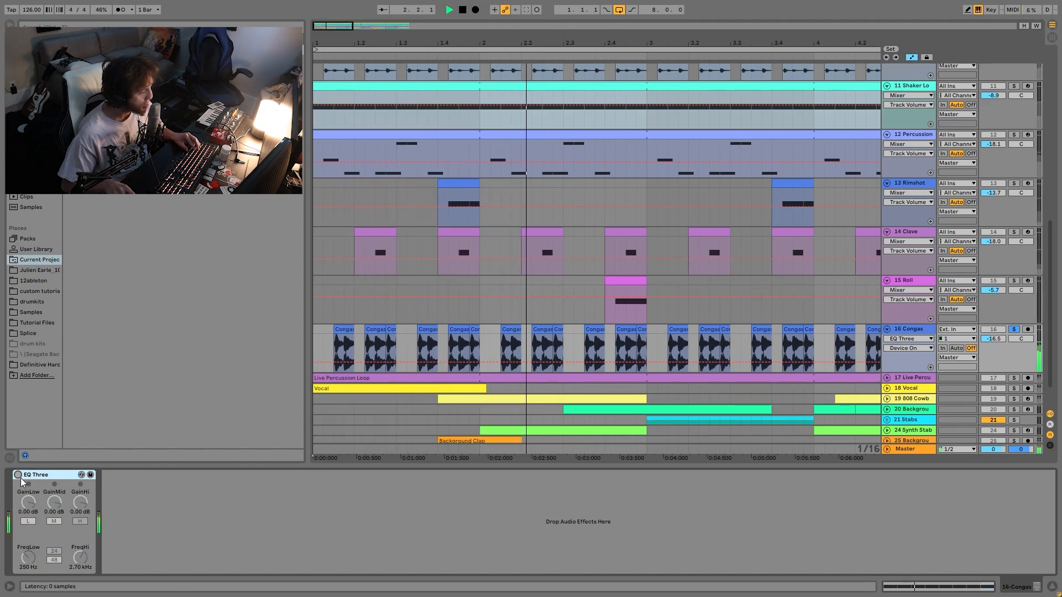
click(19, 475)
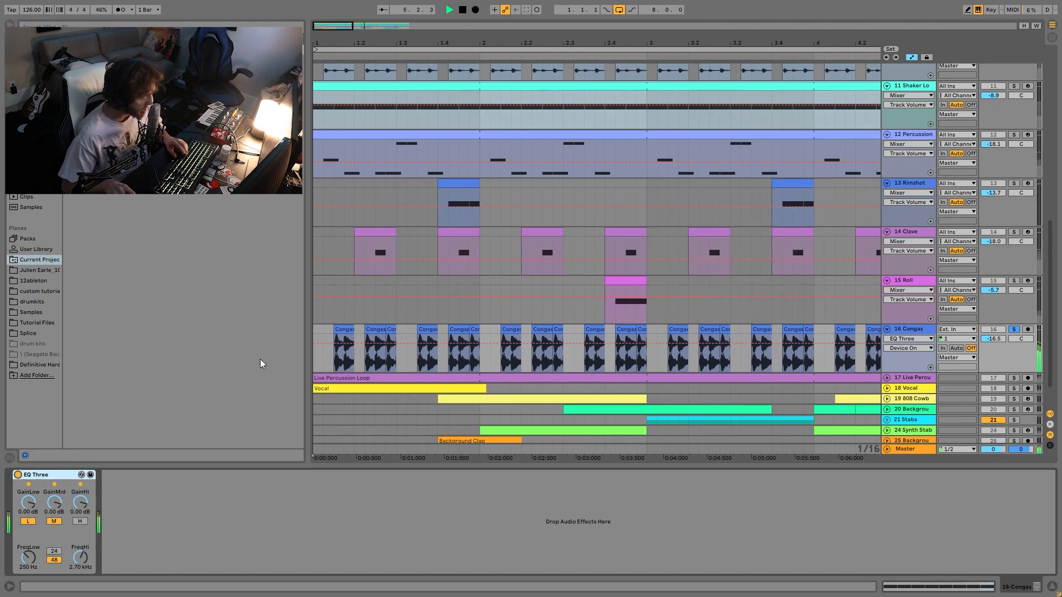
key(space)
- Solo and unfold the Live Percussion Loop track, listening to it alone and together with Congas
scroll(718, 319, down, 2)
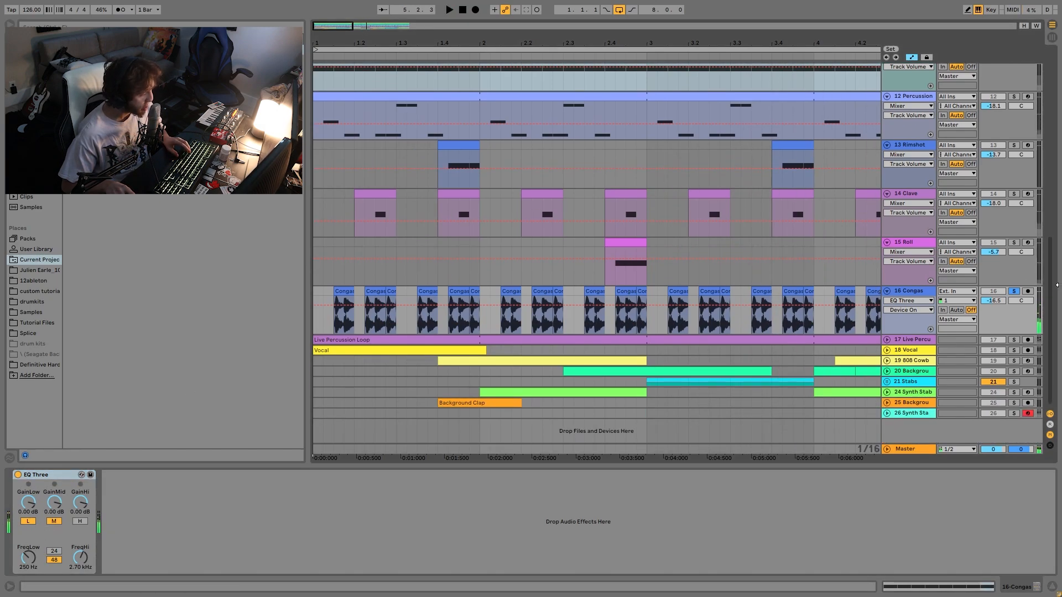
key(space)
click(1014, 339)
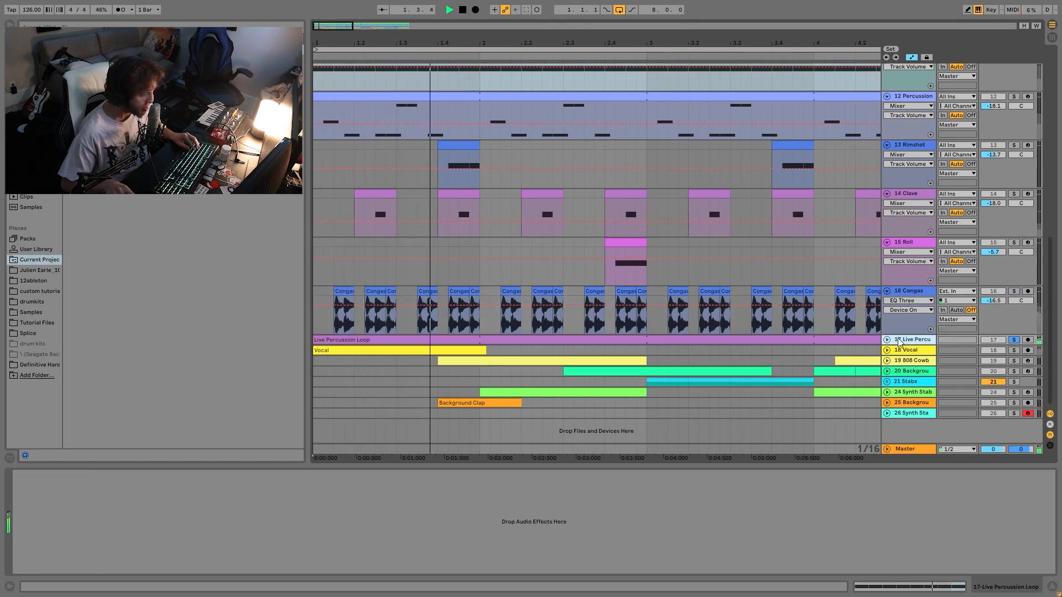
click(890, 340)
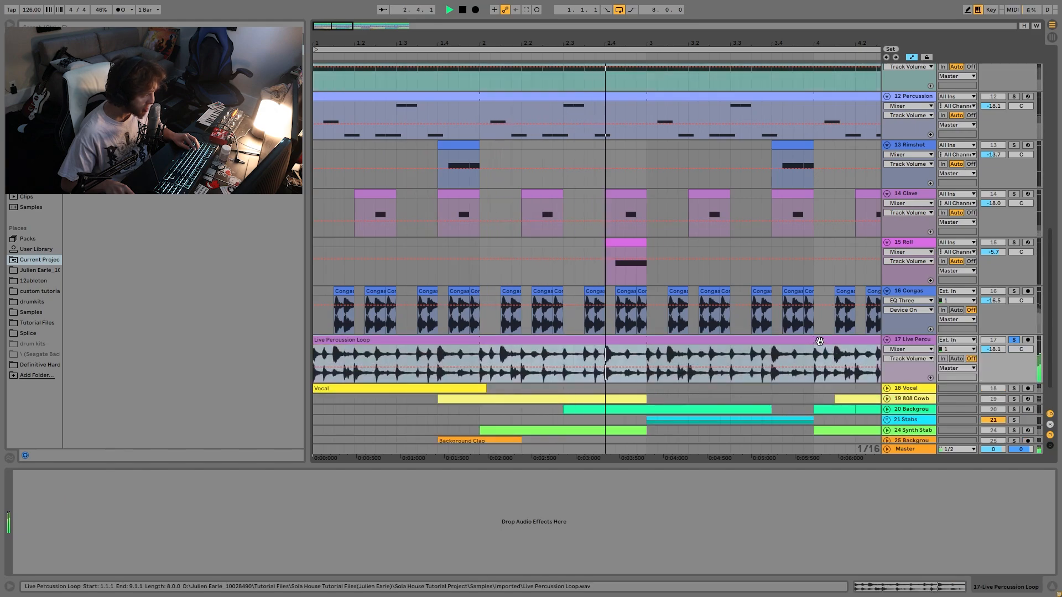
scroll(834, 352, up, 1)
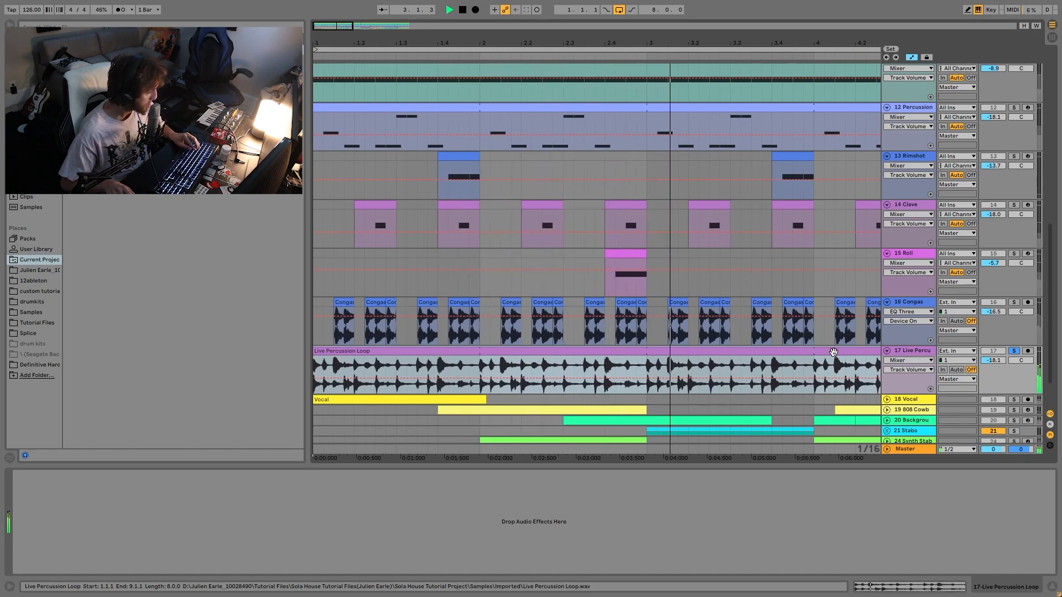
scroll(912, 271, up, 1)
scroll(912, 267, up, 1)
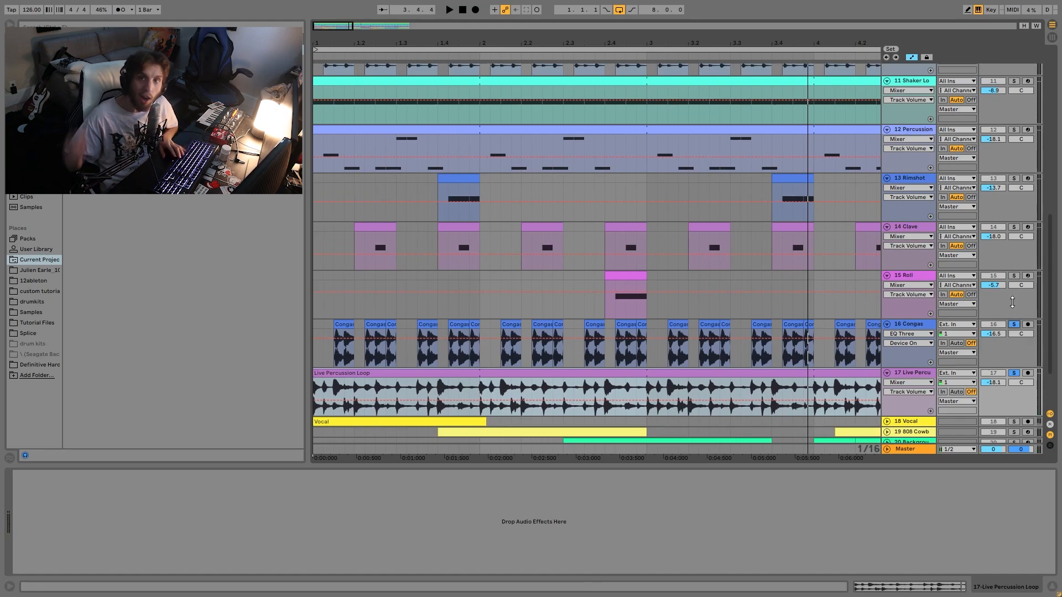
key(space)
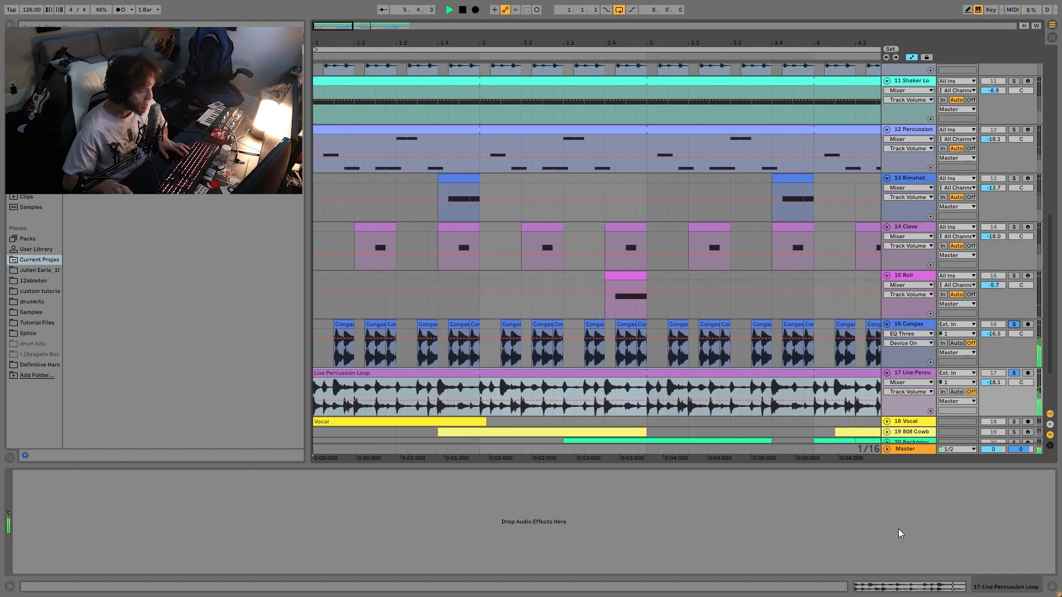
key(space)
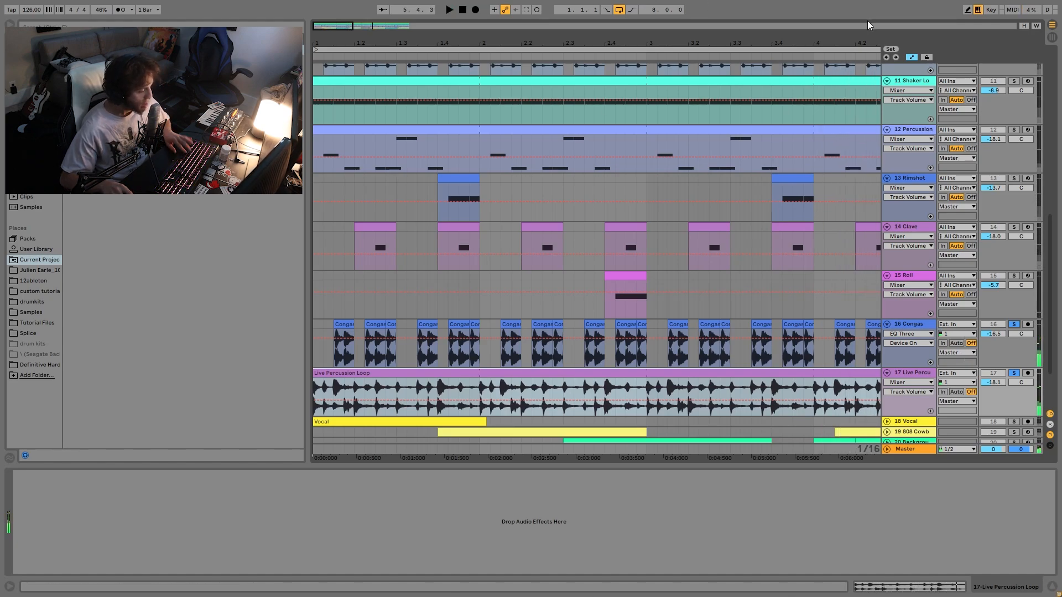
- Add Roll, Clave, Rimshot and Percussion to the soloed Congas and Live Percussion Loop and play them together
click(1014, 275)
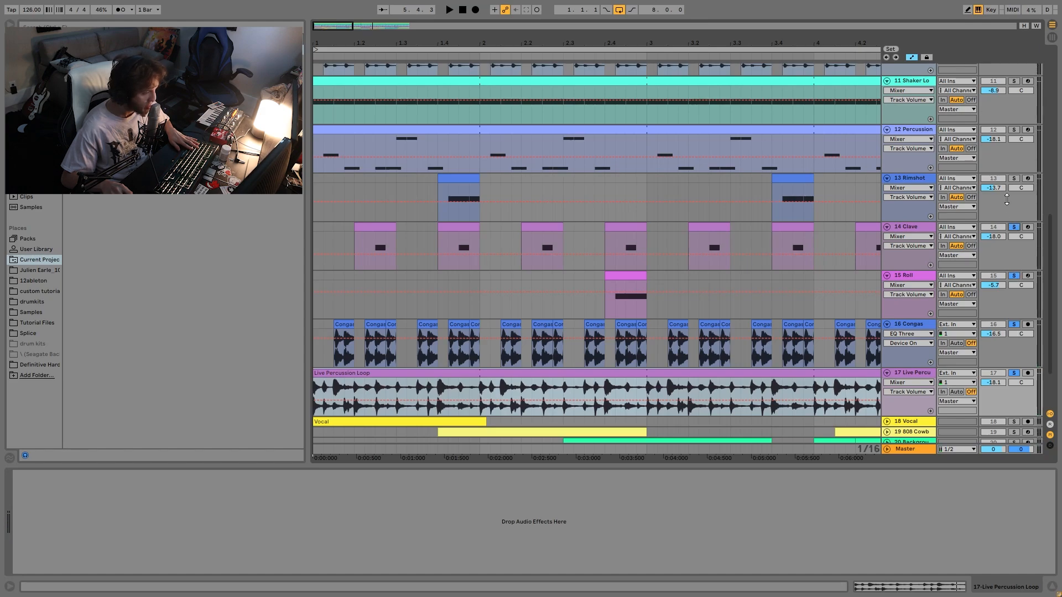
click(1015, 178)
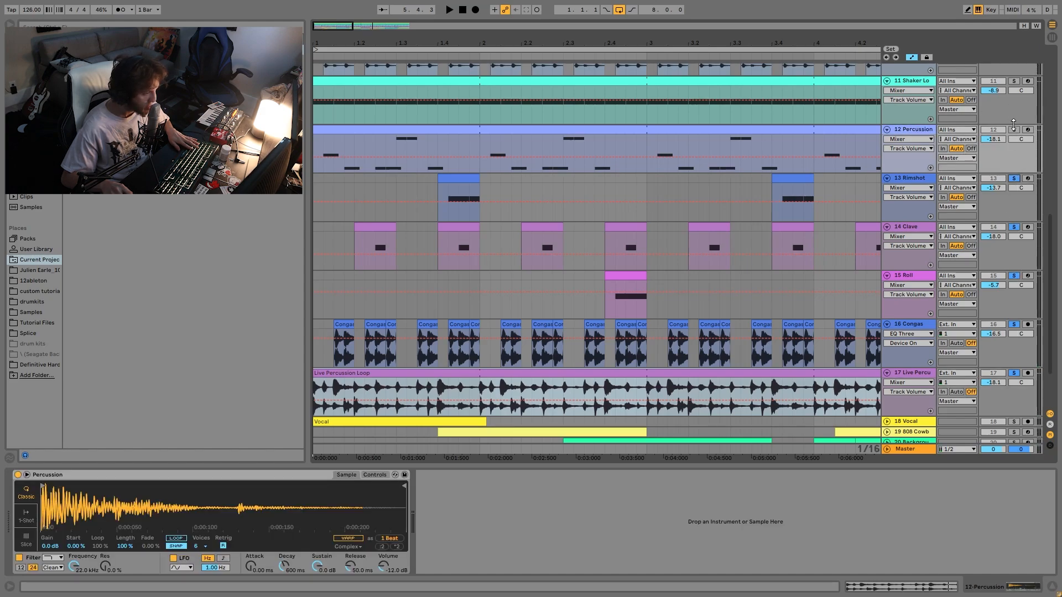
key(space)
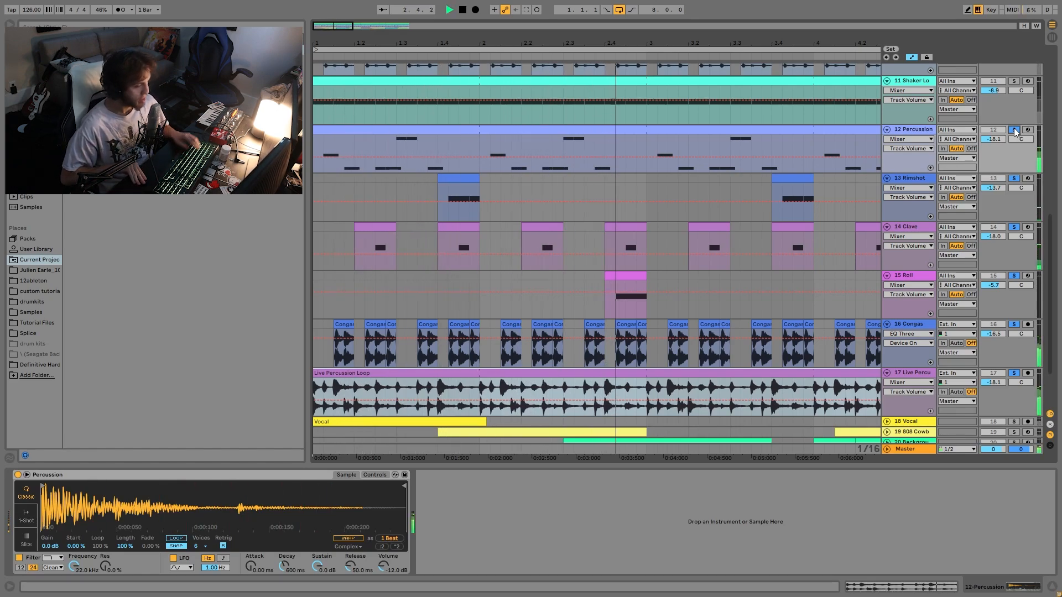
key(space)
- Add the Clap track to the soloed percussion, listen to the combination, and show the Congas track's devices
scroll(990, 194, up, 5)
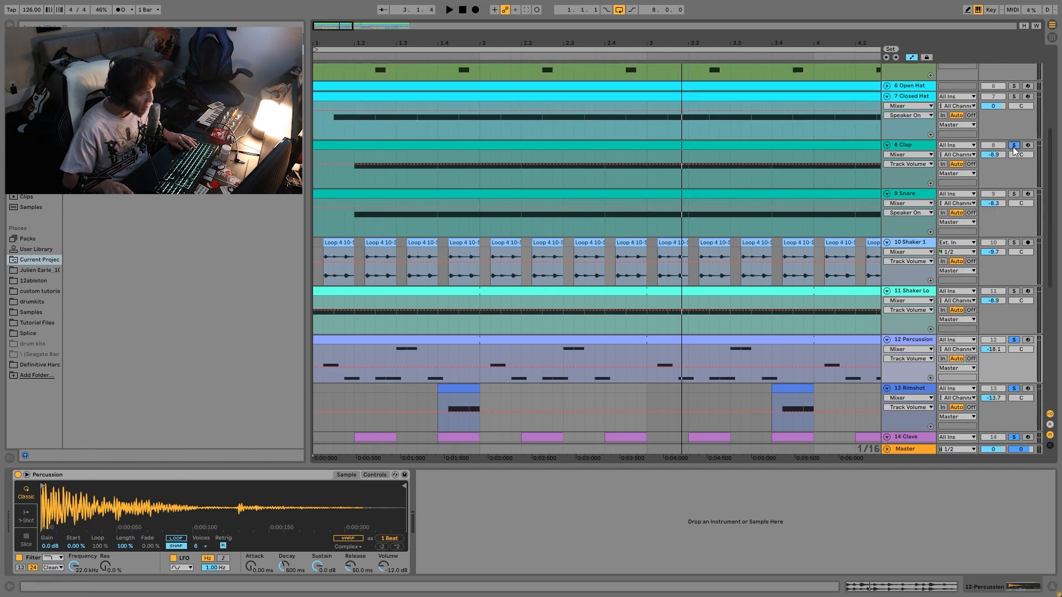
key(space)
scroll(954, 223, down, 5)
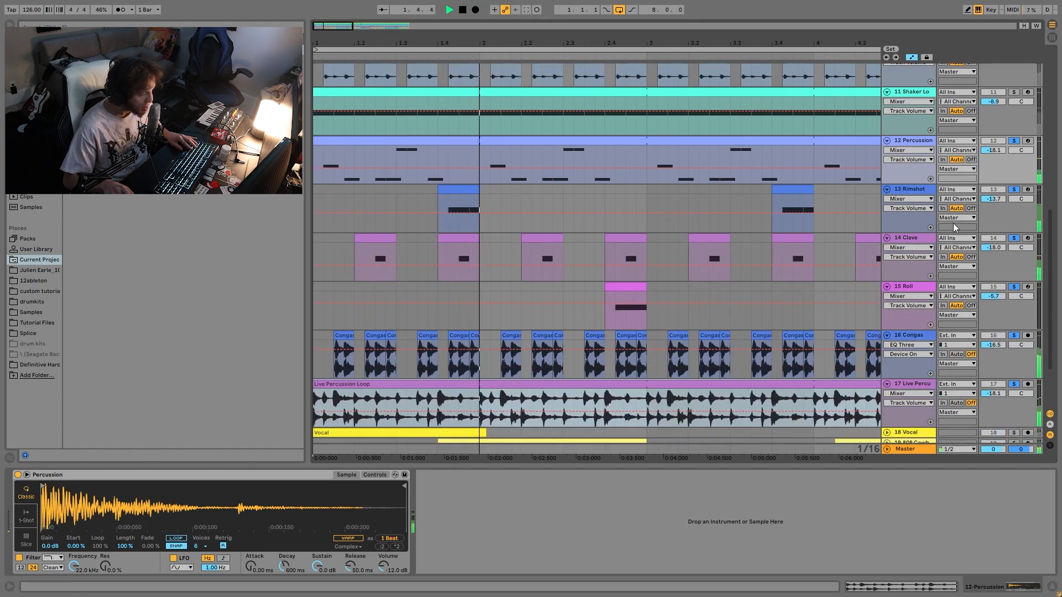
scroll(953, 224, down, 3)
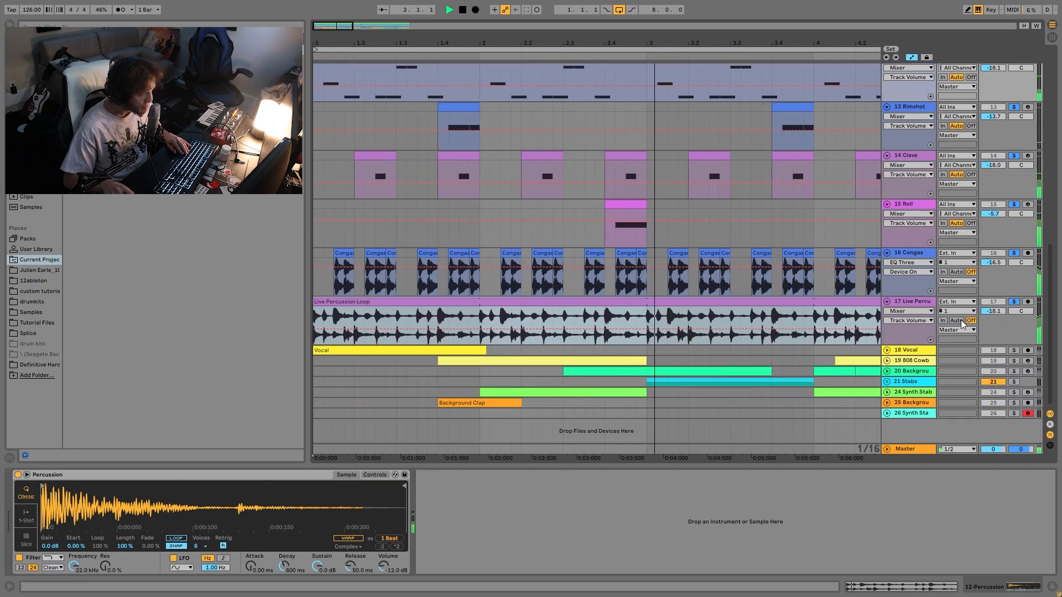
click(962, 324)
click(958, 264)
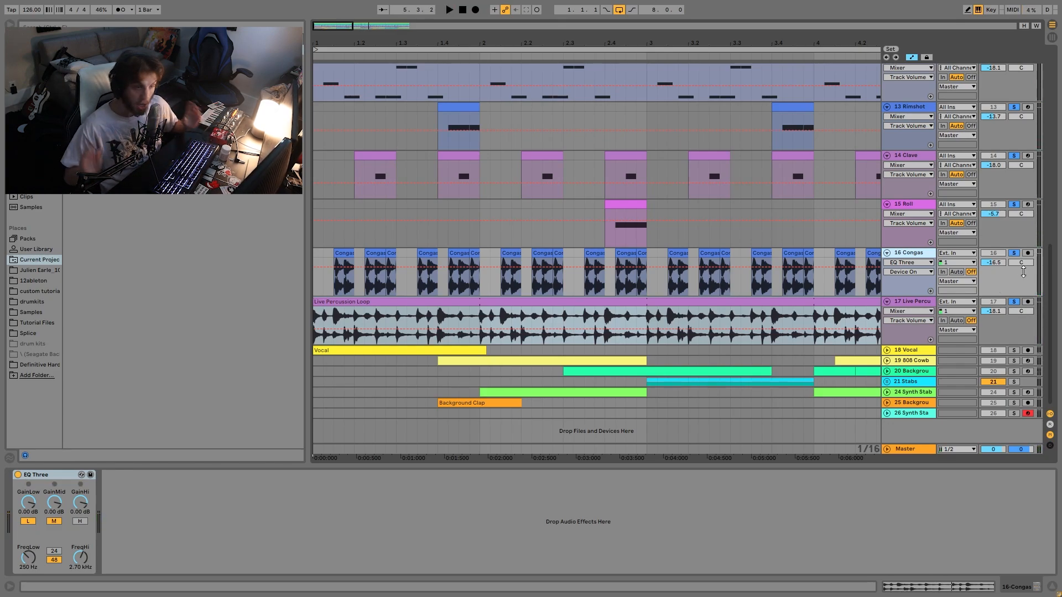
- Replay the soloed percussion briefly, clear the solos, and listen to the full mix
scroll(966, 310, up, 10)
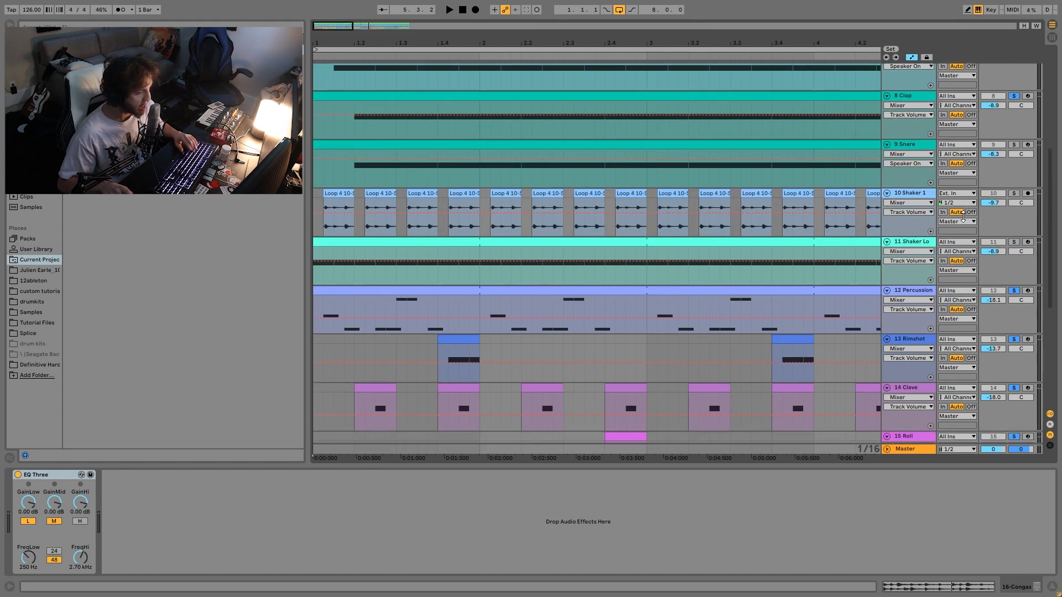
scroll(962, 216, down, 8)
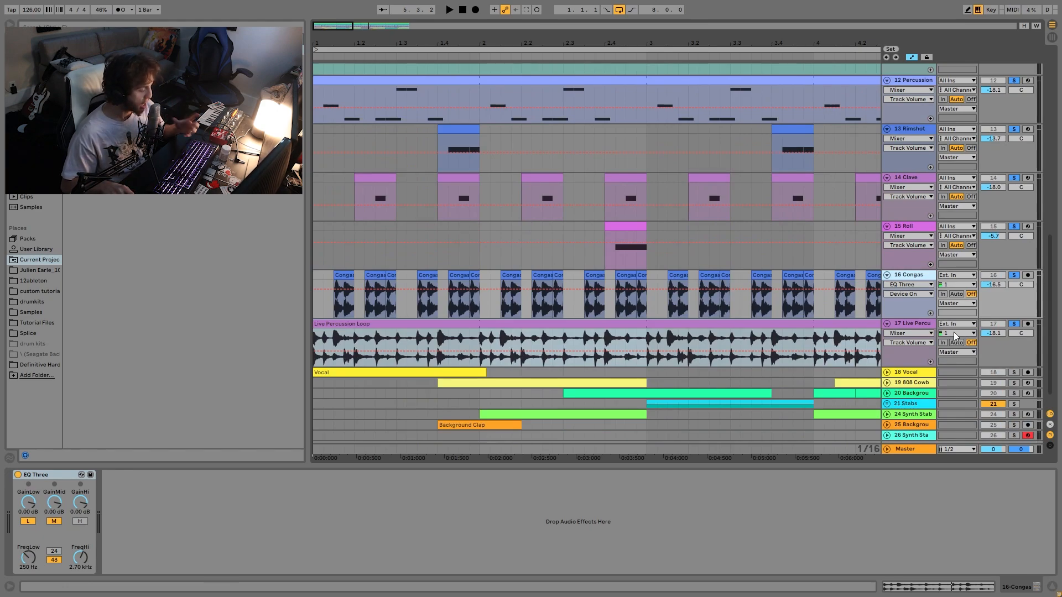
key(space)
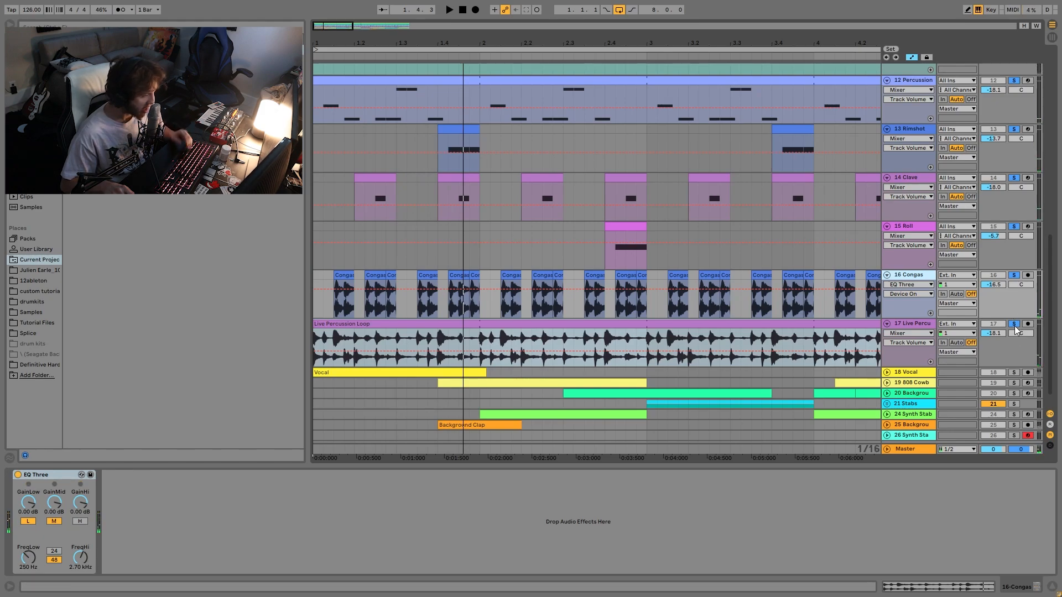
click(1014, 325)
key(space)
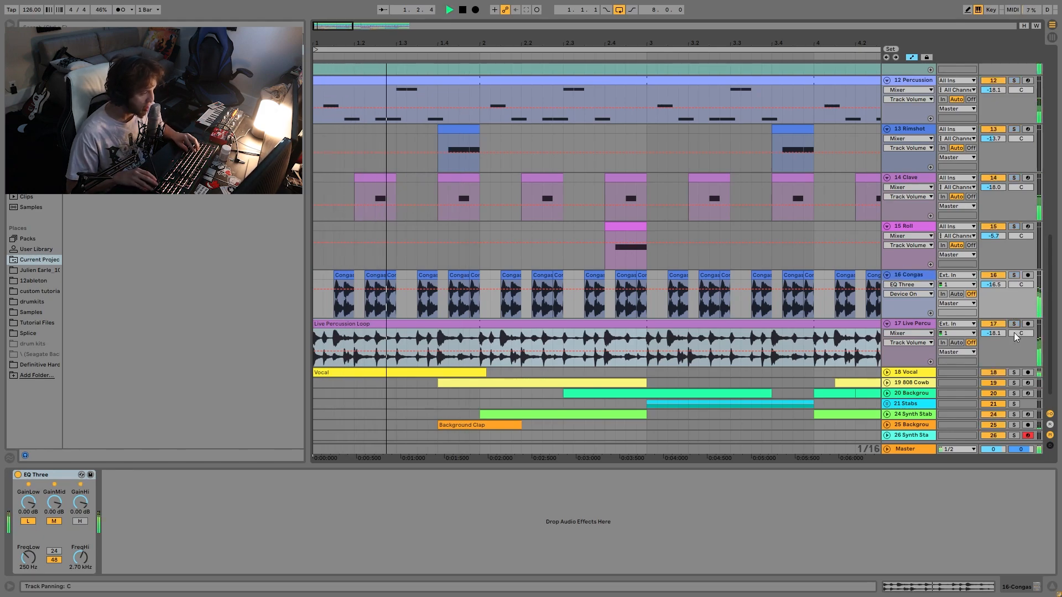
scroll(1013, 333, down, 1)
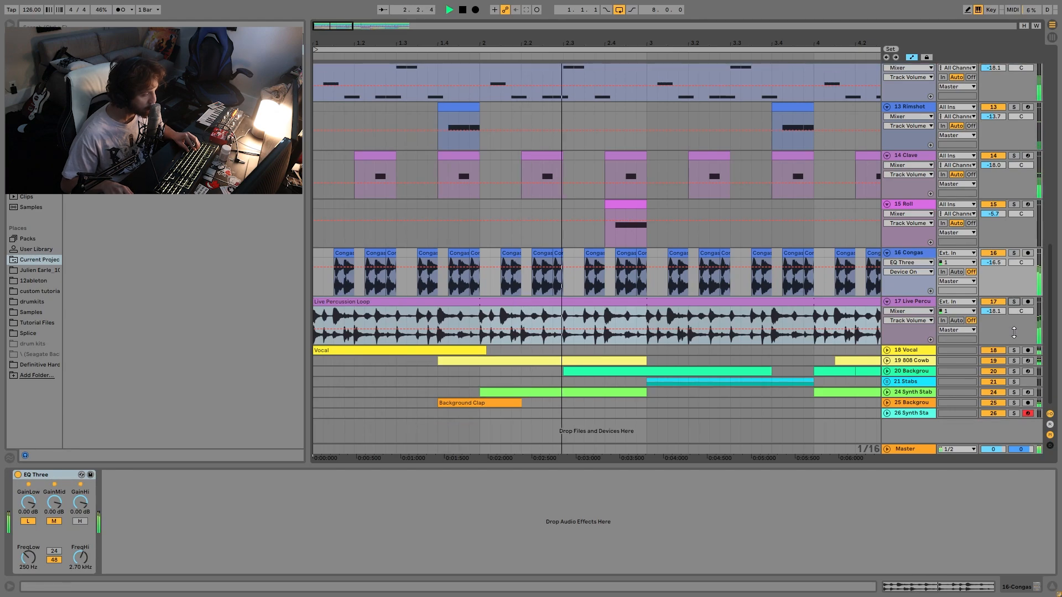
key(space)
- Select all tracks from Live Percussion Loop up to Kick, solo them together, and play the groove
scroll(696, 249, up, 5)
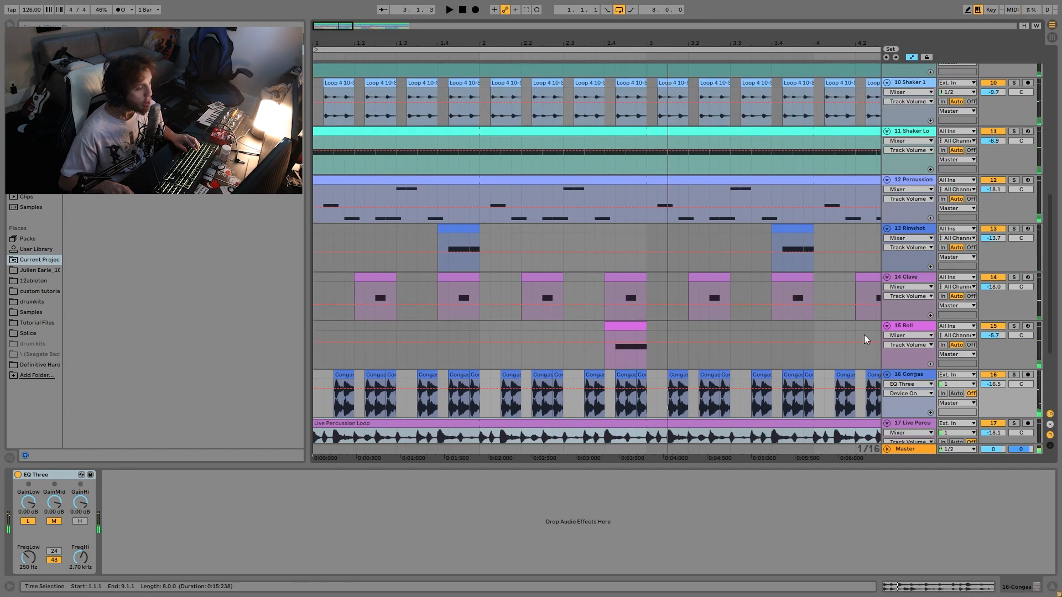
click(899, 435)
scroll(862, 297, up, 13)
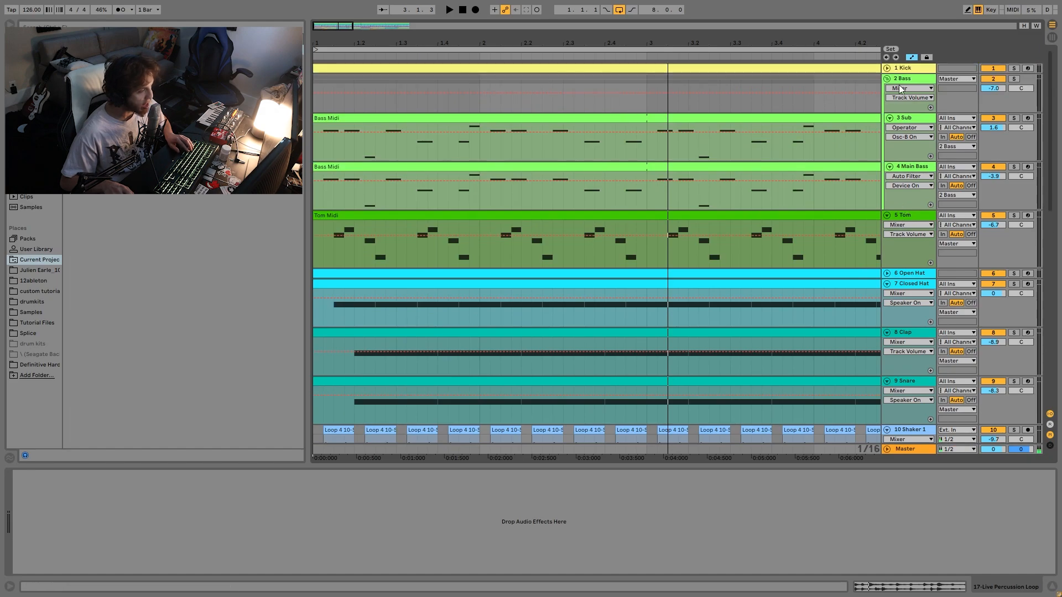
click(909, 68)
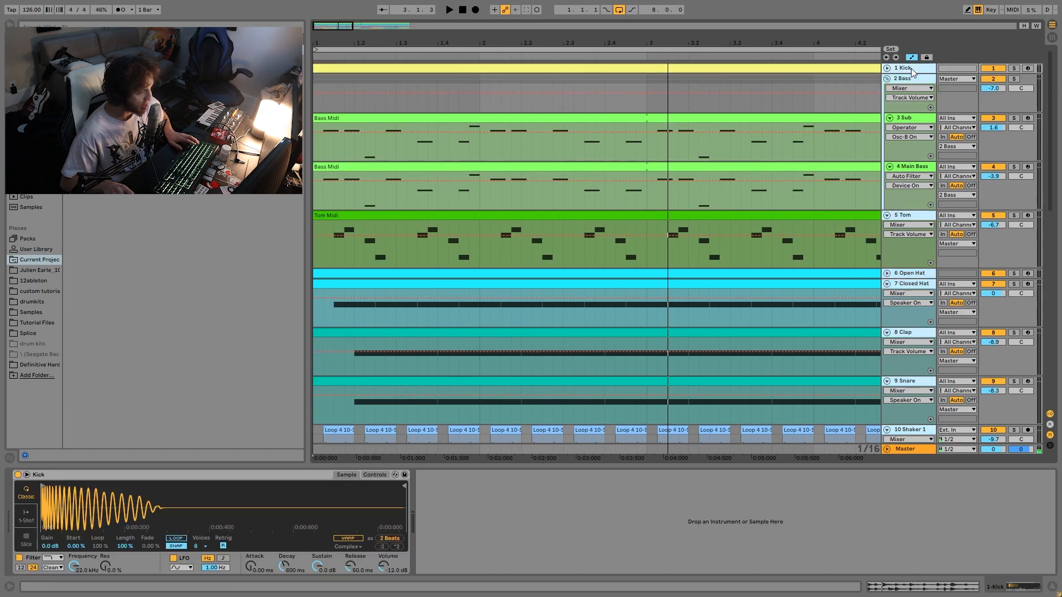
click(1015, 68)
key(space)
scroll(1026, 296, down, 11)
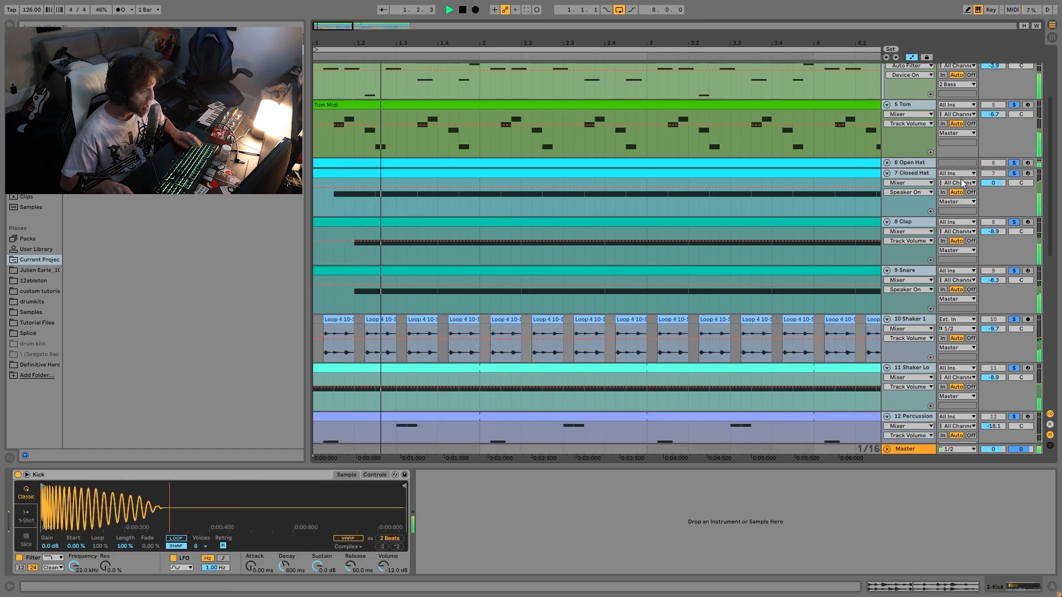
scroll(974, 202, down, 7)
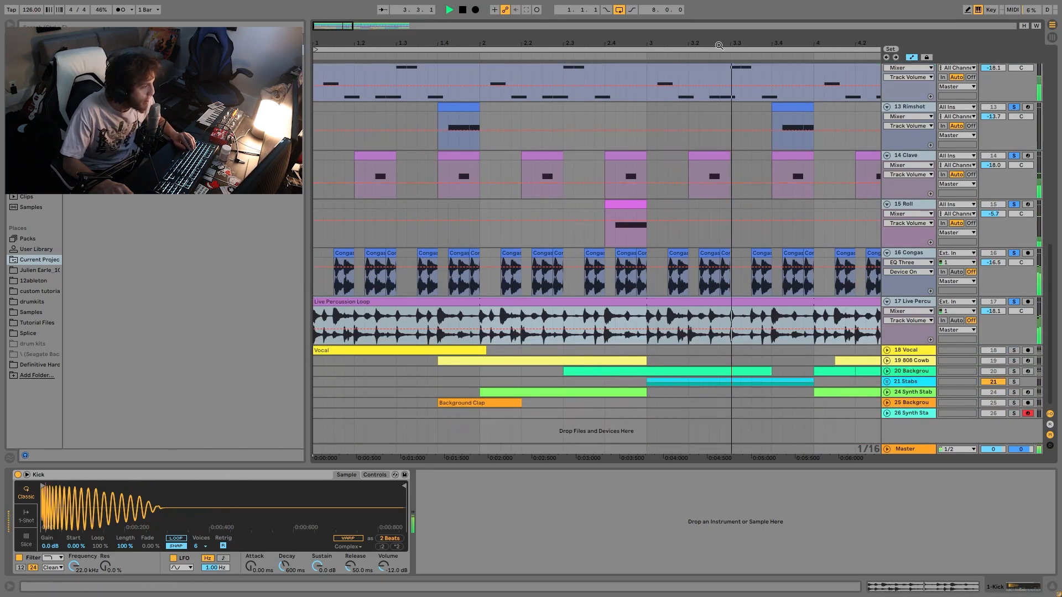
scroll(516, 75, down, 6)
key(space)
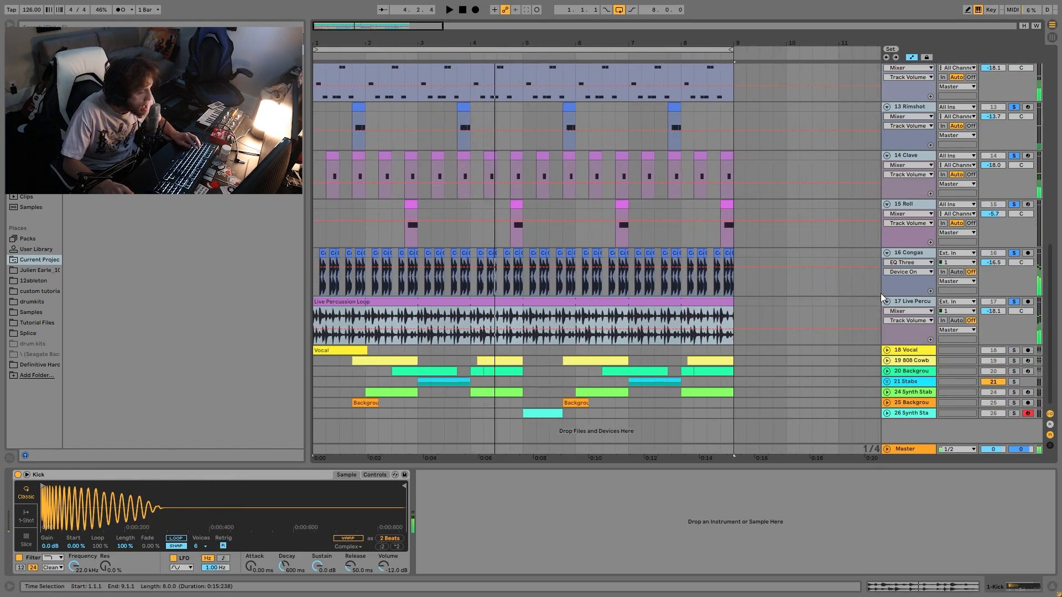
- Fold all the selected tracks from Kick to Live Percussion Loop and clear their solos
click(887, 302)
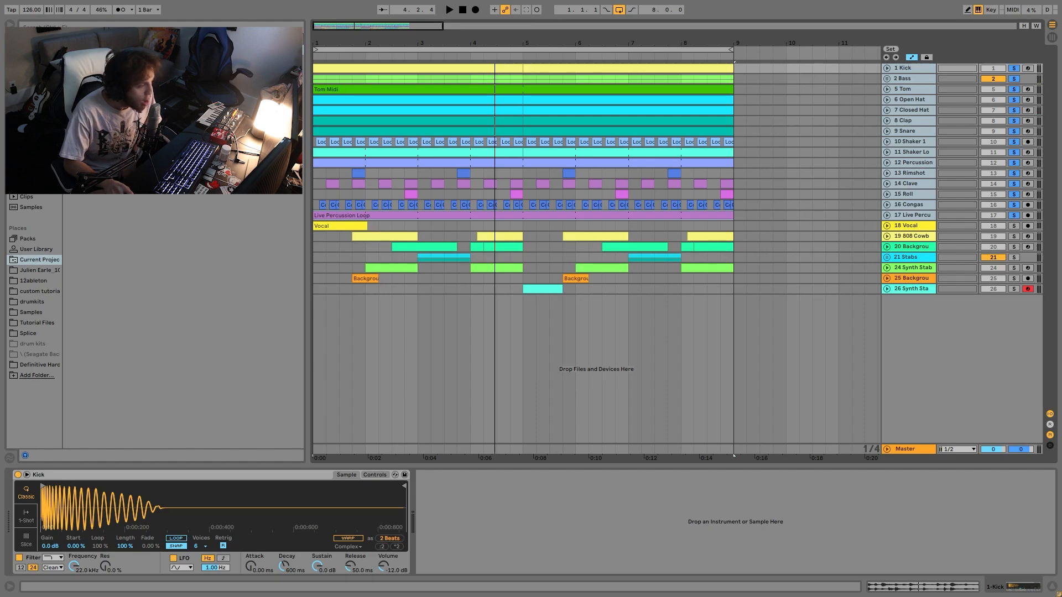
click(1013, 215)
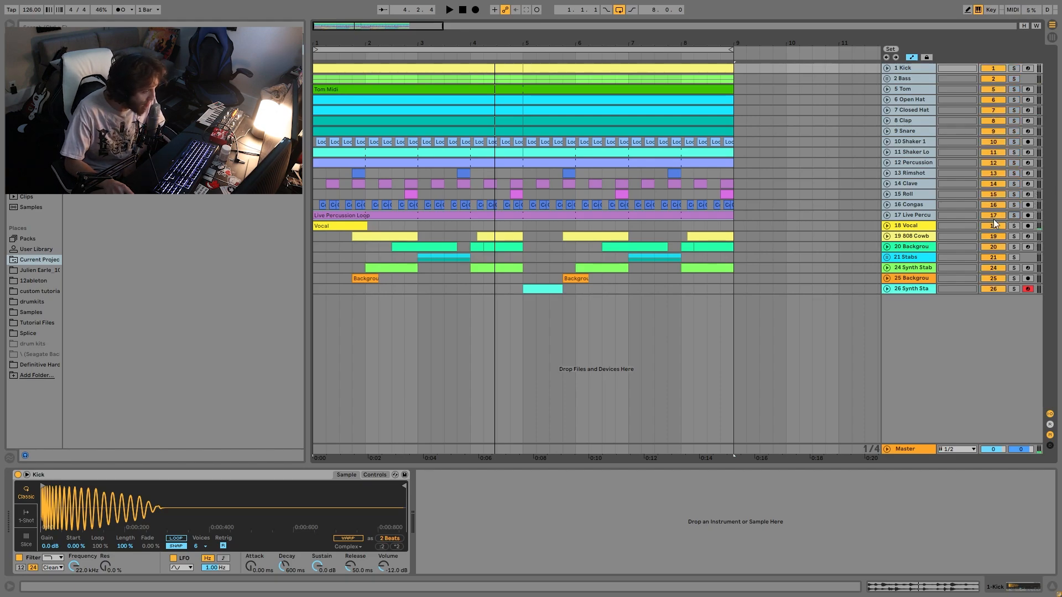
- Select the tracks from Vocal through Synth Stab 2 and unfold them together
click(919, 224)
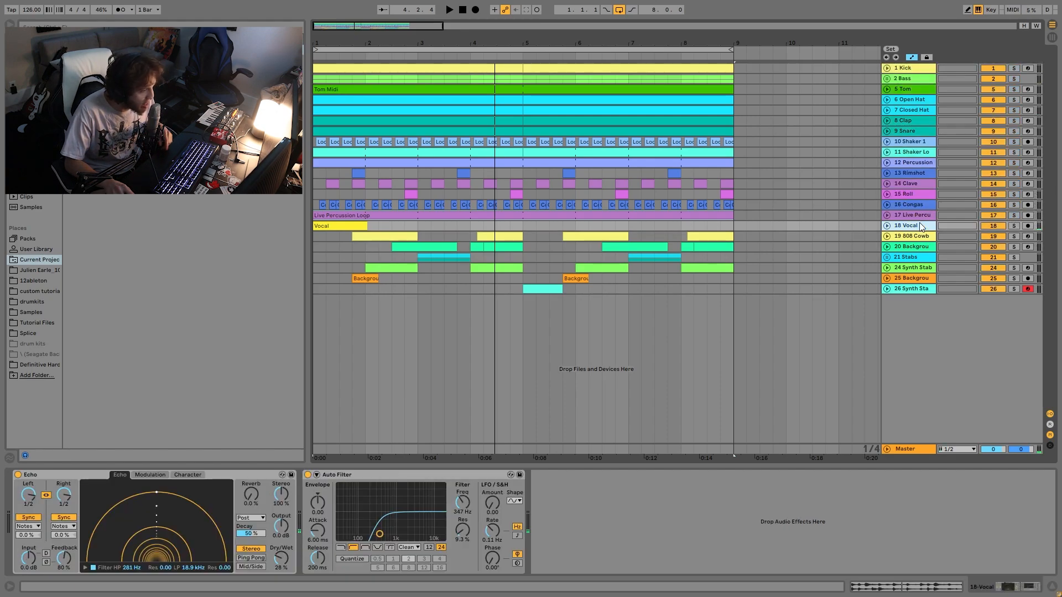
click(925, 289)
key(alt+u)
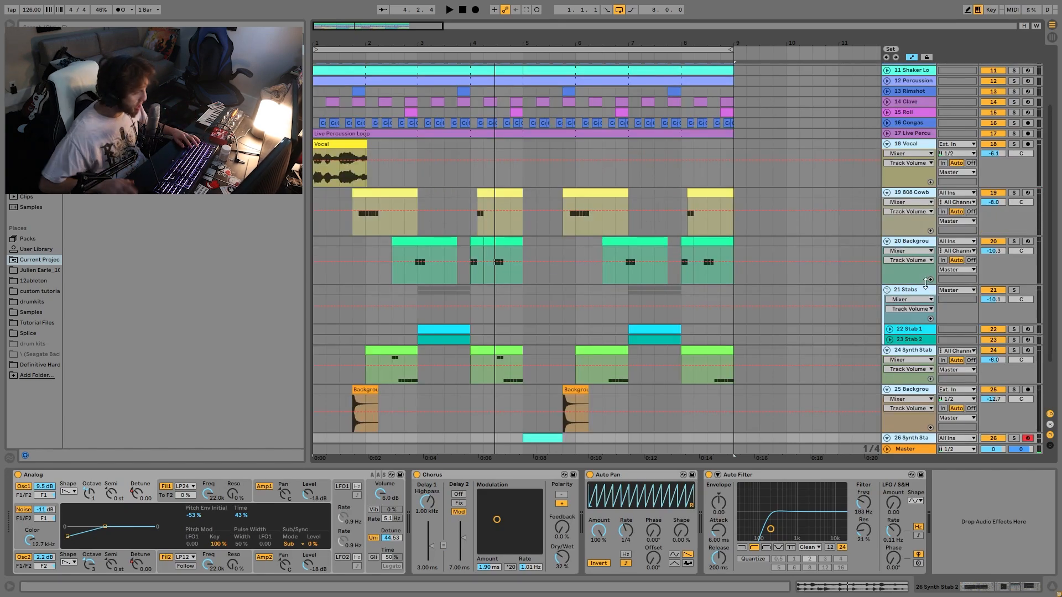
- Solo the selected Vocal through Synth Stab 2 tracks, listen to them together, and clear the solos
click(1016, 146)
key(space)
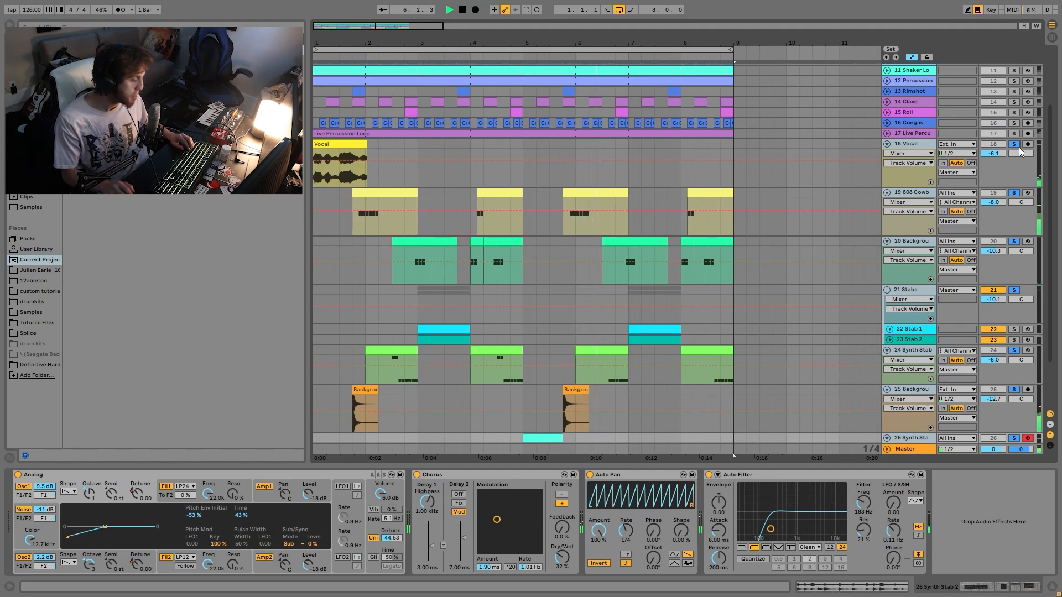
key(space)
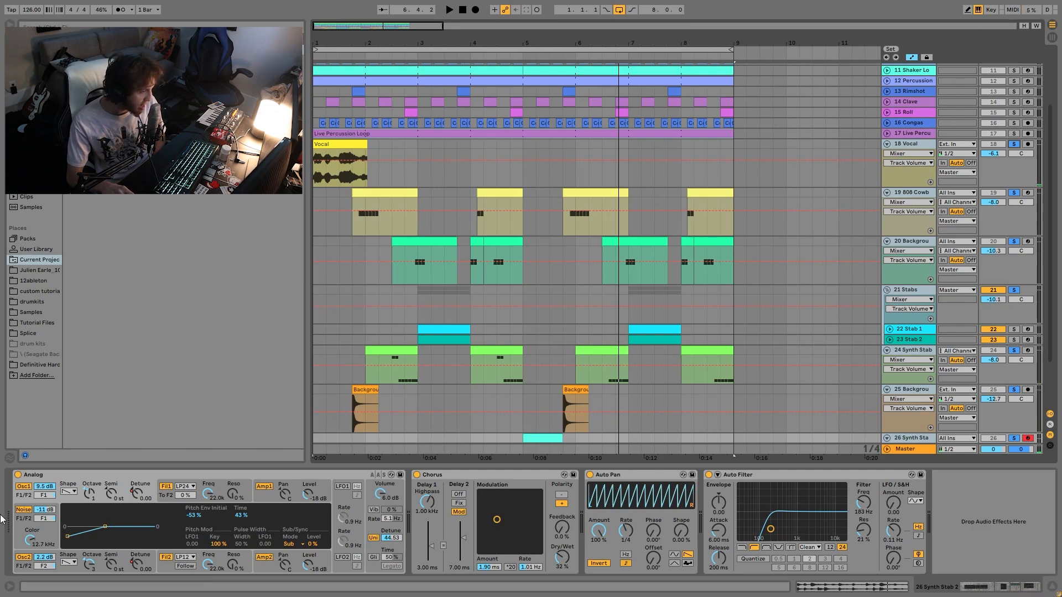
click(1014, 146)
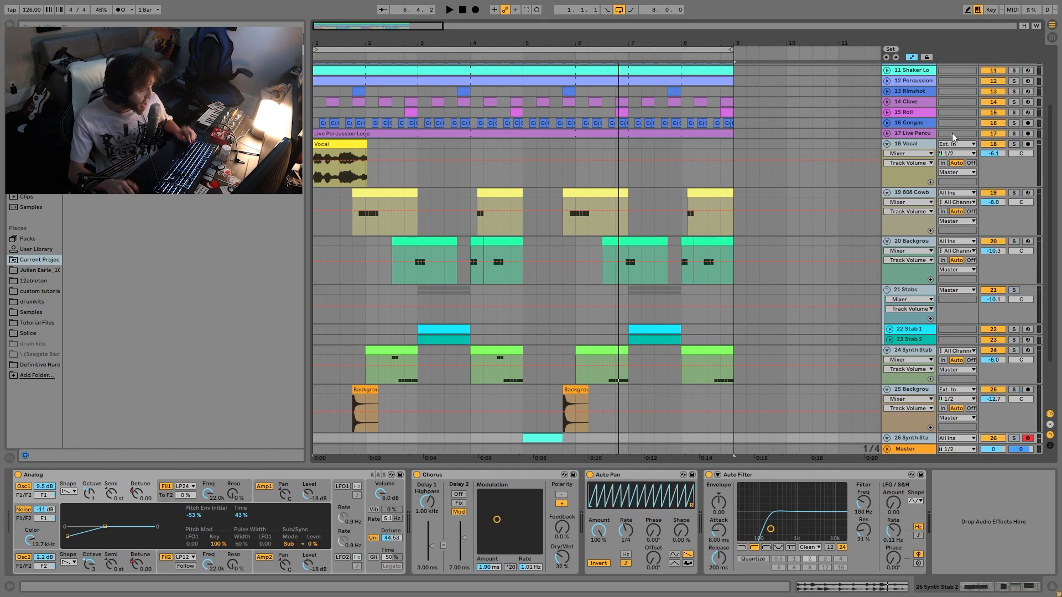
- Play the full mix and raise the 808 Cowbell track's volume to -5.4 dB
scroll(951, 133, up, 5)
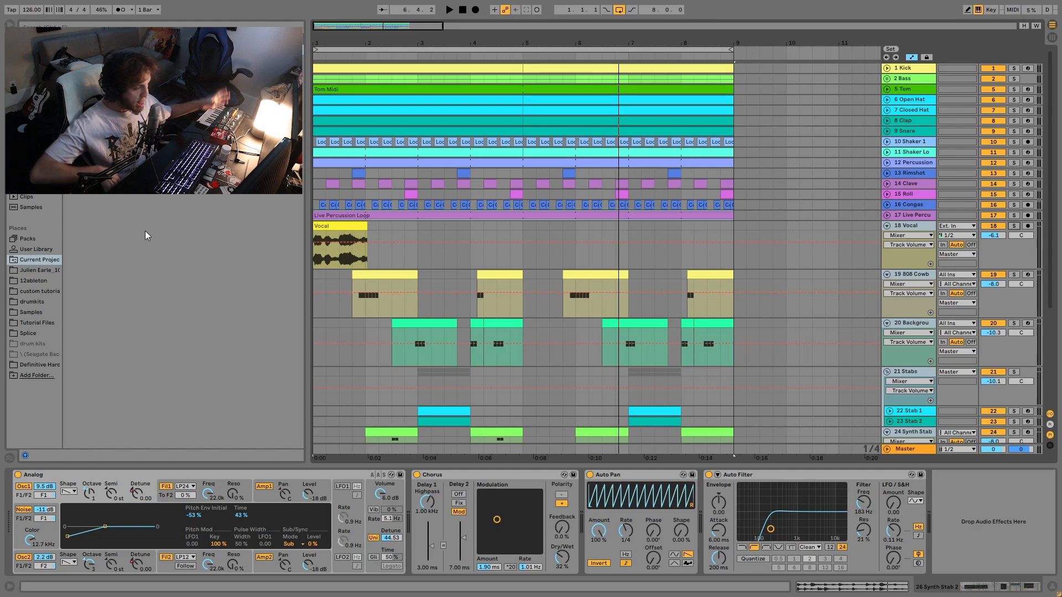
scroll(494, 243, down, 3)
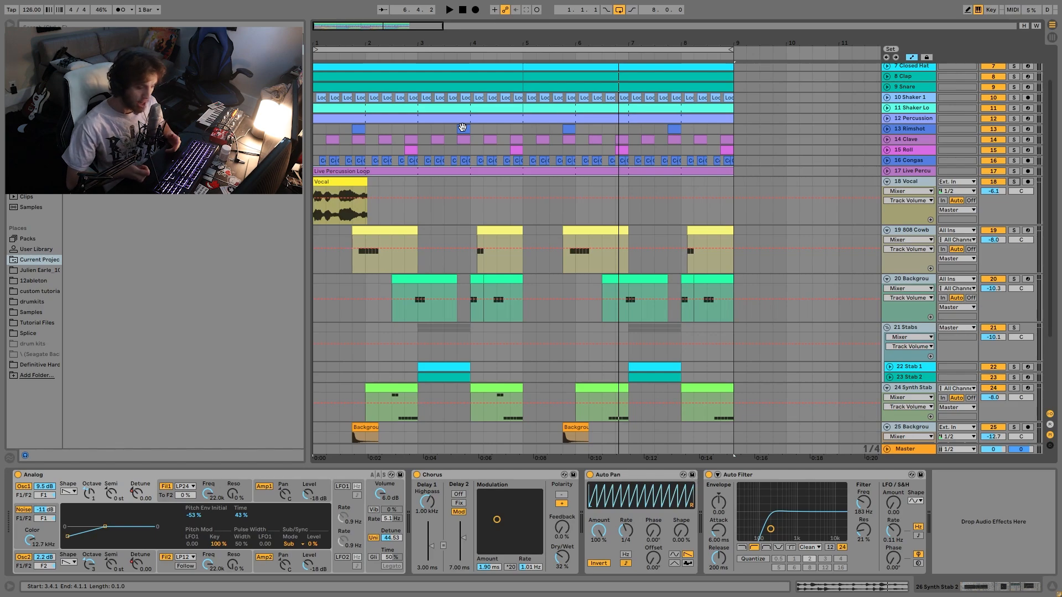
key(space)
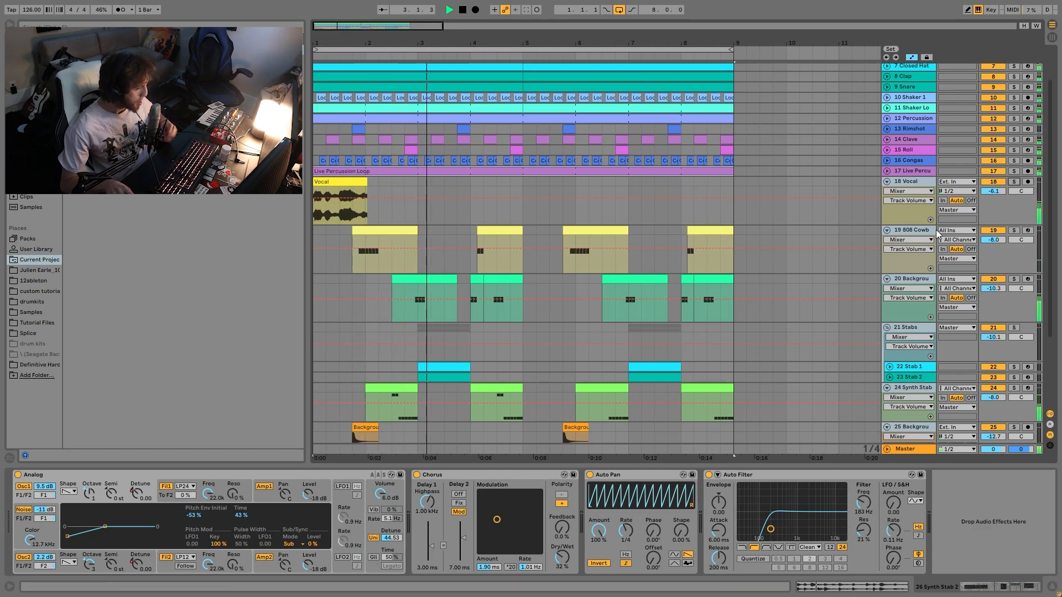
click(910, 229)
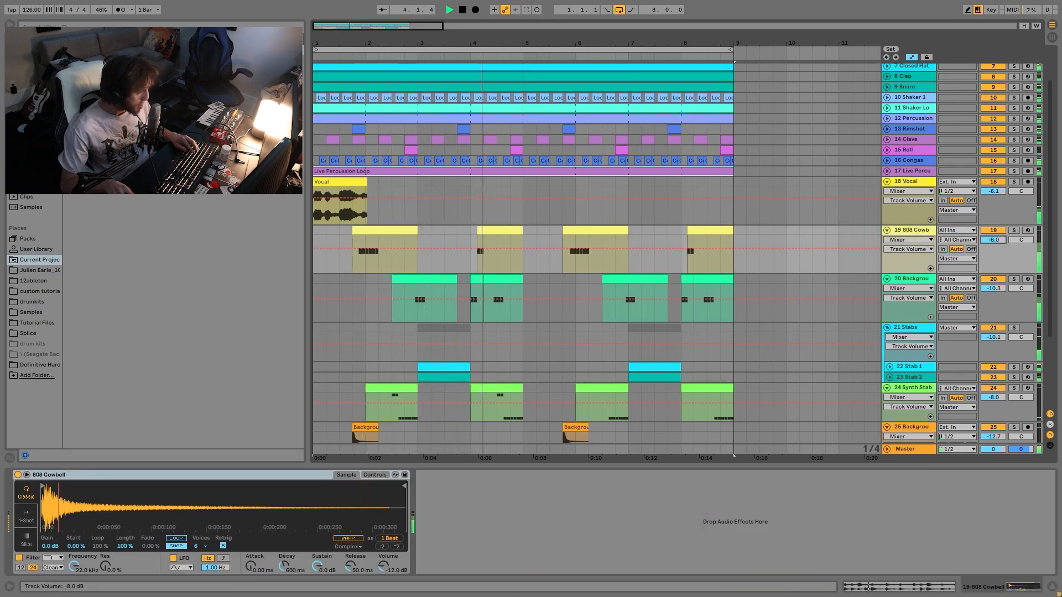
drag(994, 240, 989, 260)
key(Up)
key(Up)
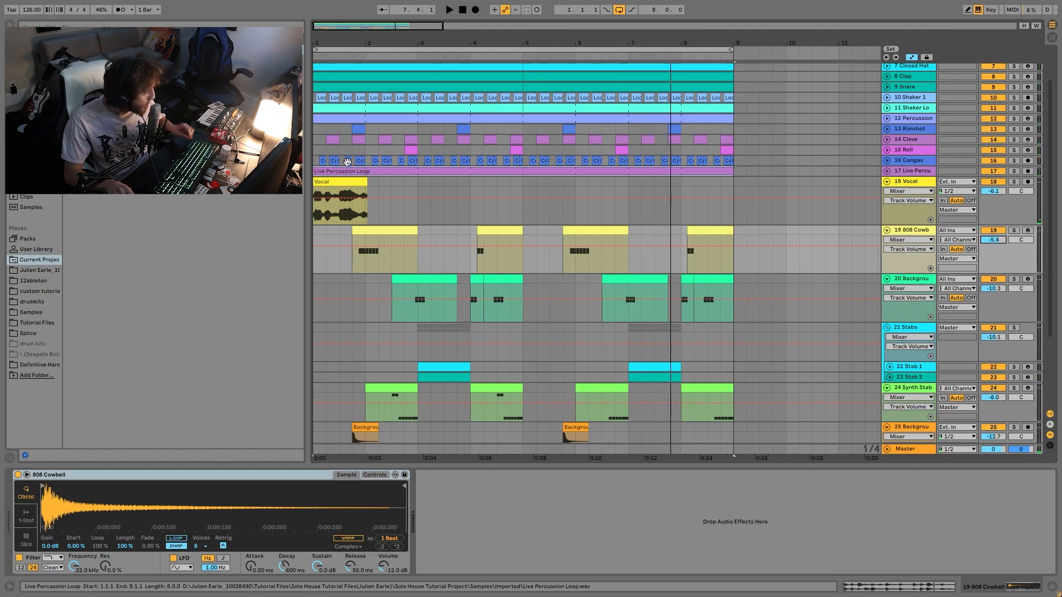
- Play the arrangement from the Vocal clip and solo the Vocal track to hear its echo tail
click(351, 182)
key(space)
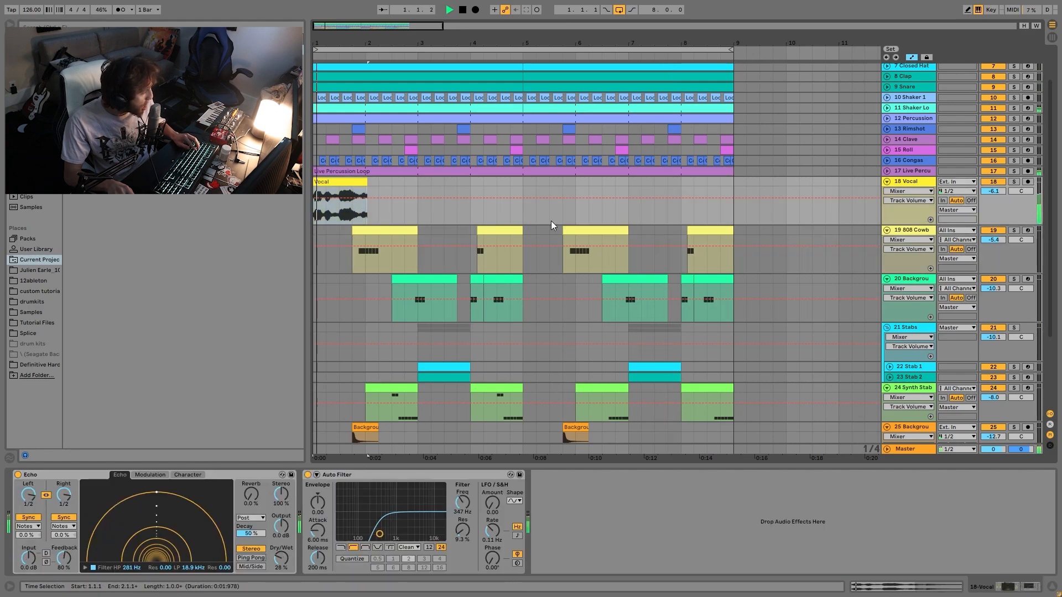
click(1014, 182)
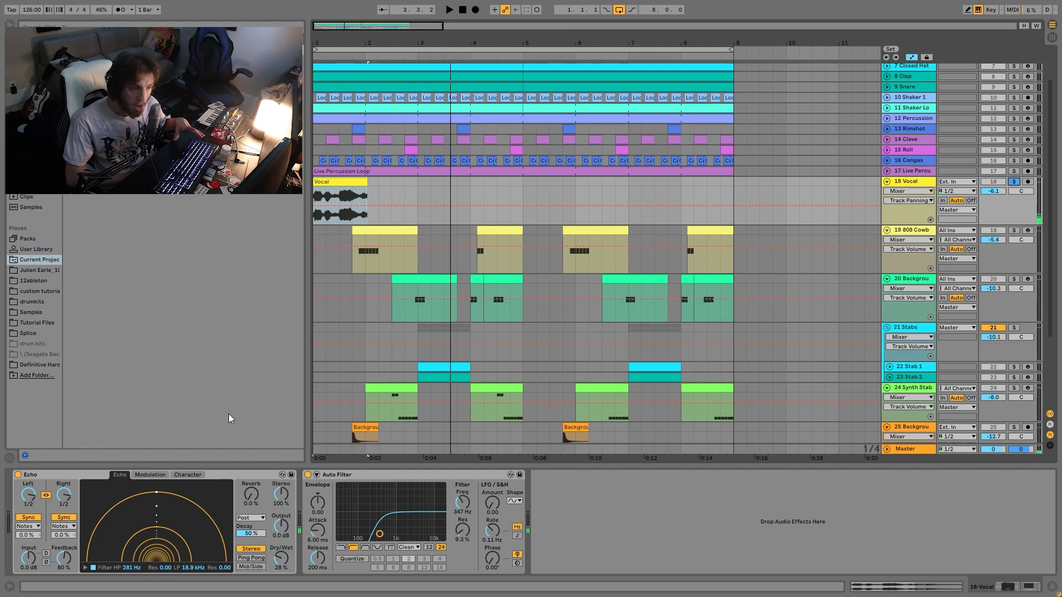
key(space)
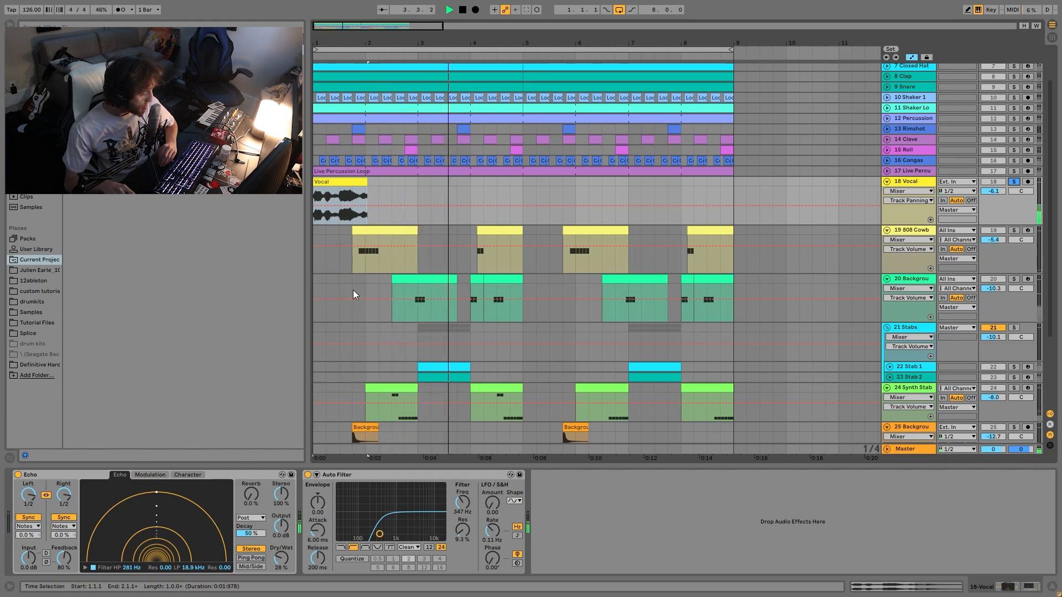
key(space)
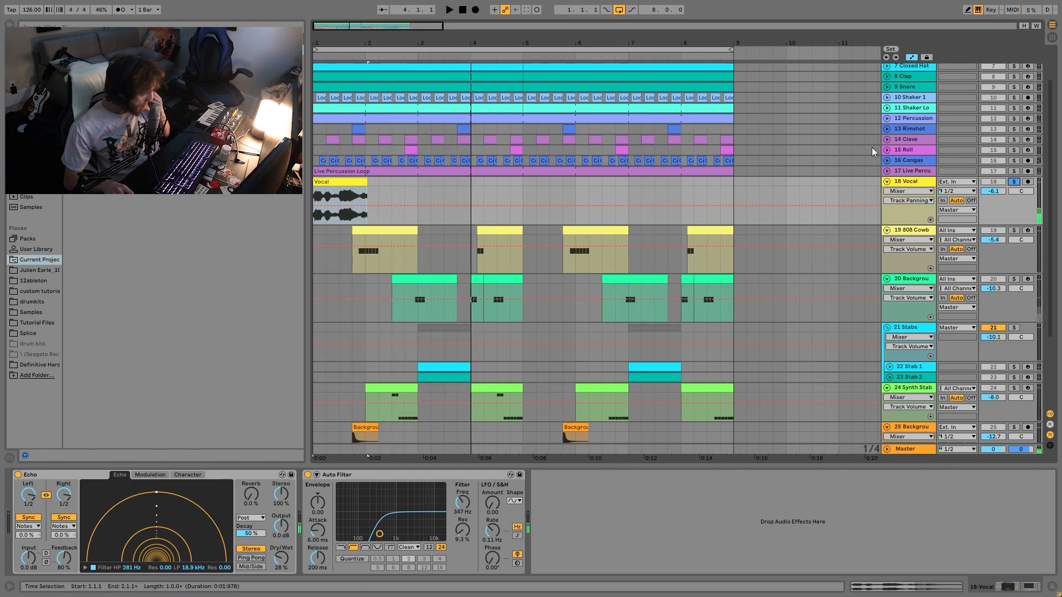
- Solo the 808 Cowbell track and play it from the start of its first clip
scroll(873, 166, down, 2)
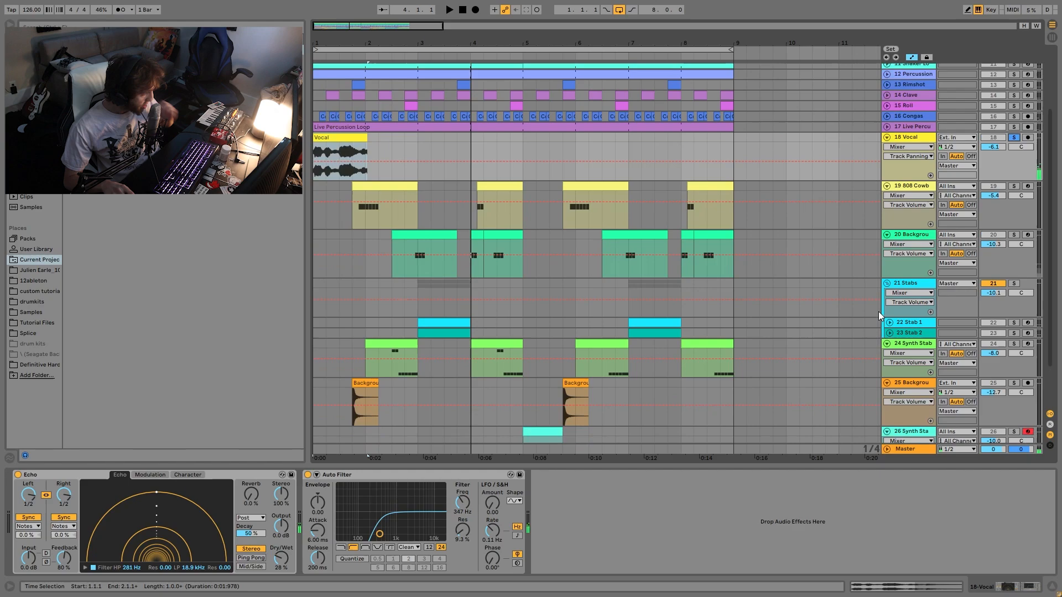
click(1014, 186)
click(392, 183)
key(space)
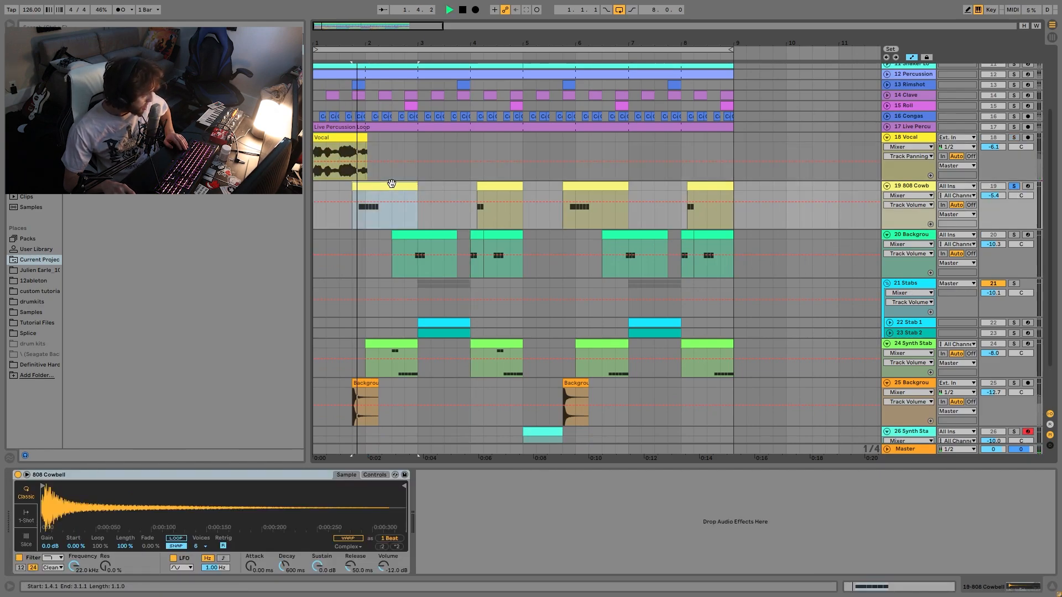
- Add the Synth Stab track to the solo, move it directly below 808 Cowbell, and play both together
click(1013, 344)
drag(905, 343, 933, 221)
key(space)
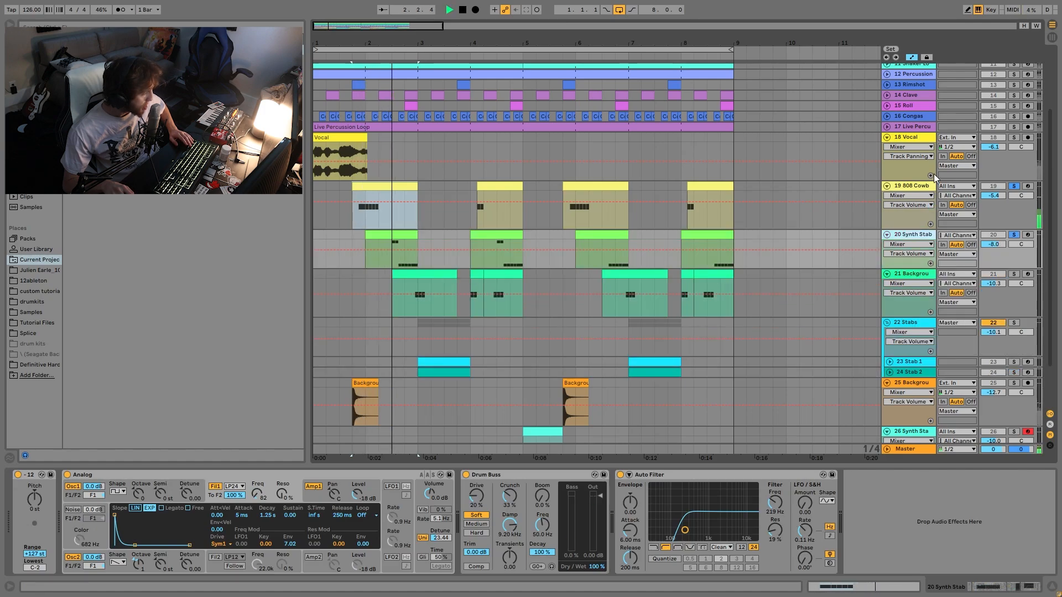
key(space)
key(space)
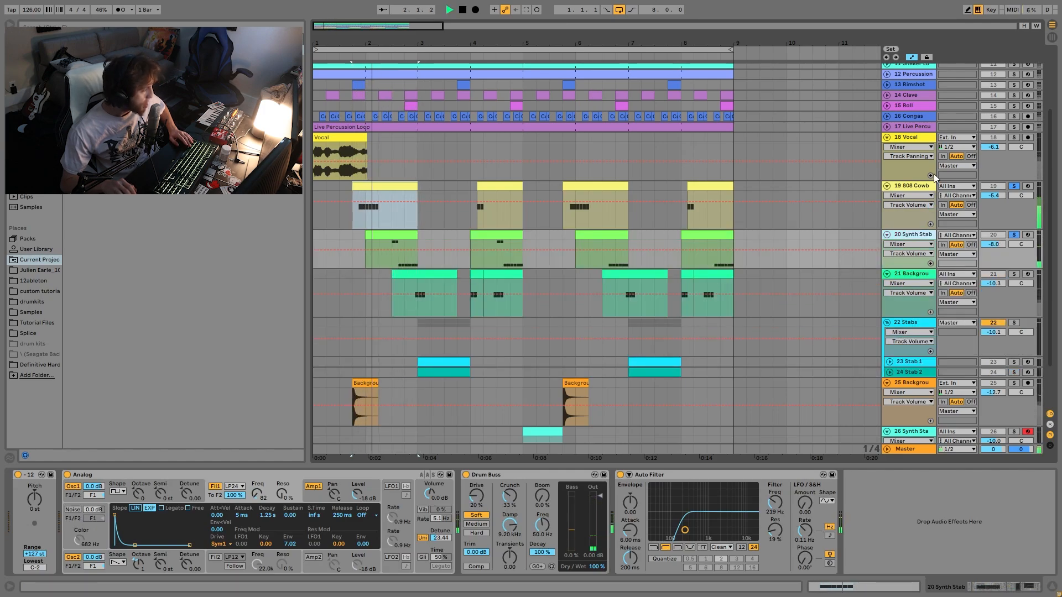
key(space)
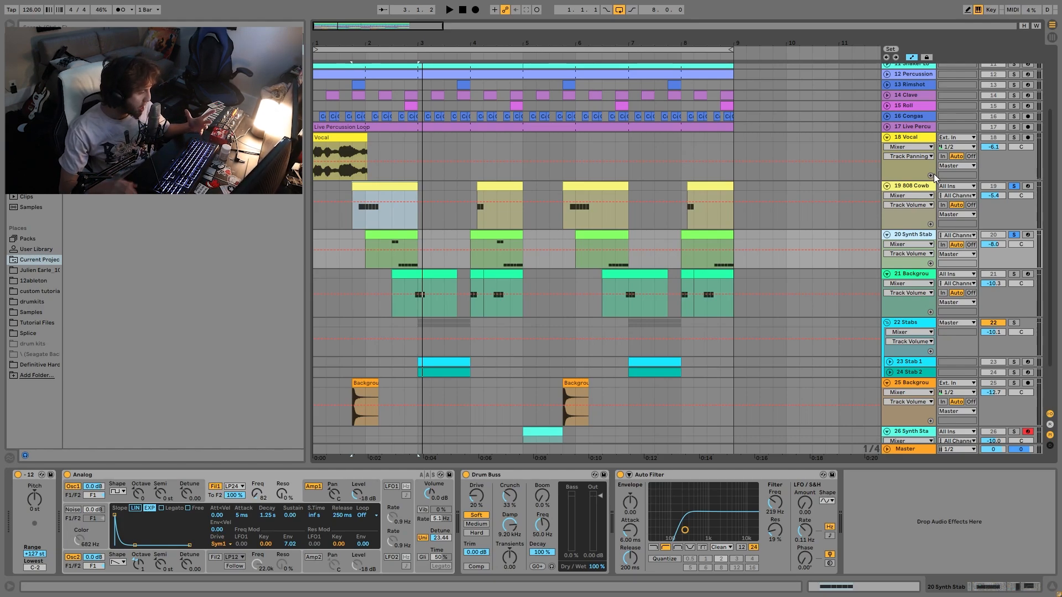
- Show the 808 Cowbell's Simpler, replay it with the Synth Stab, and remove the cowbell from the solo
key(Up)
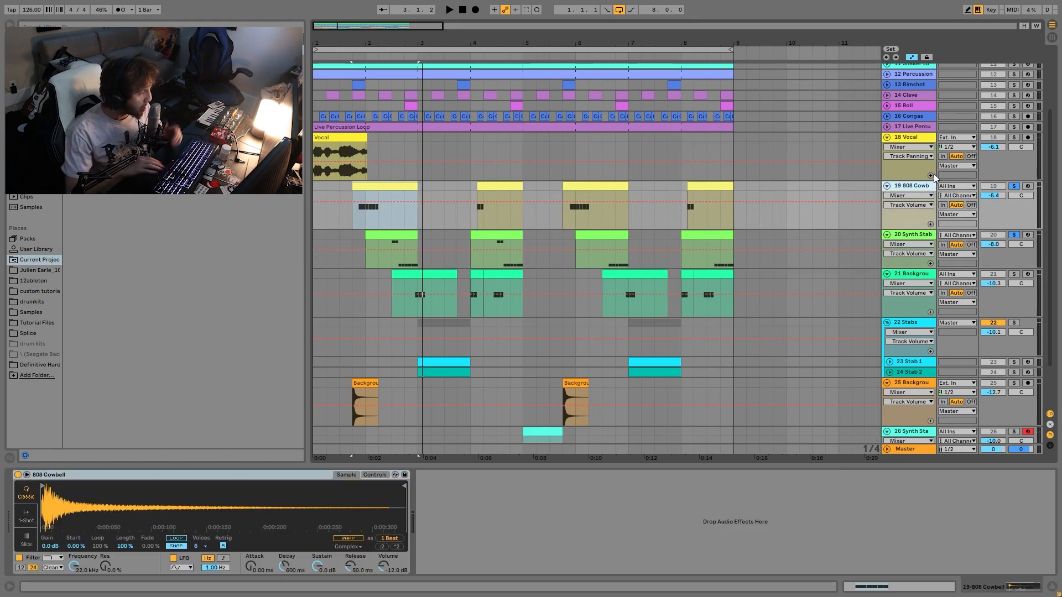
key(space)
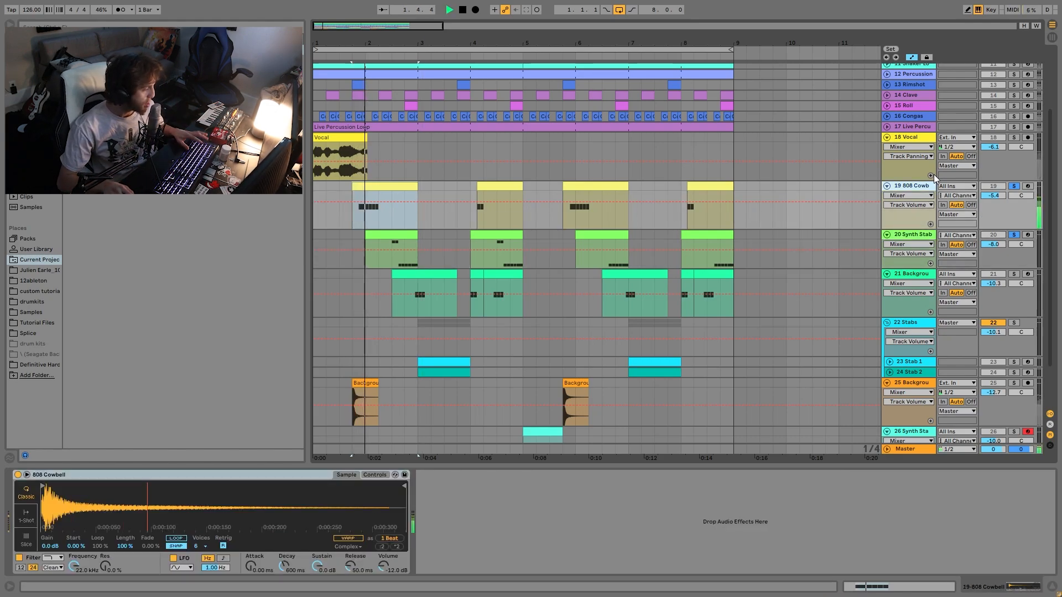
click(1014, 186)
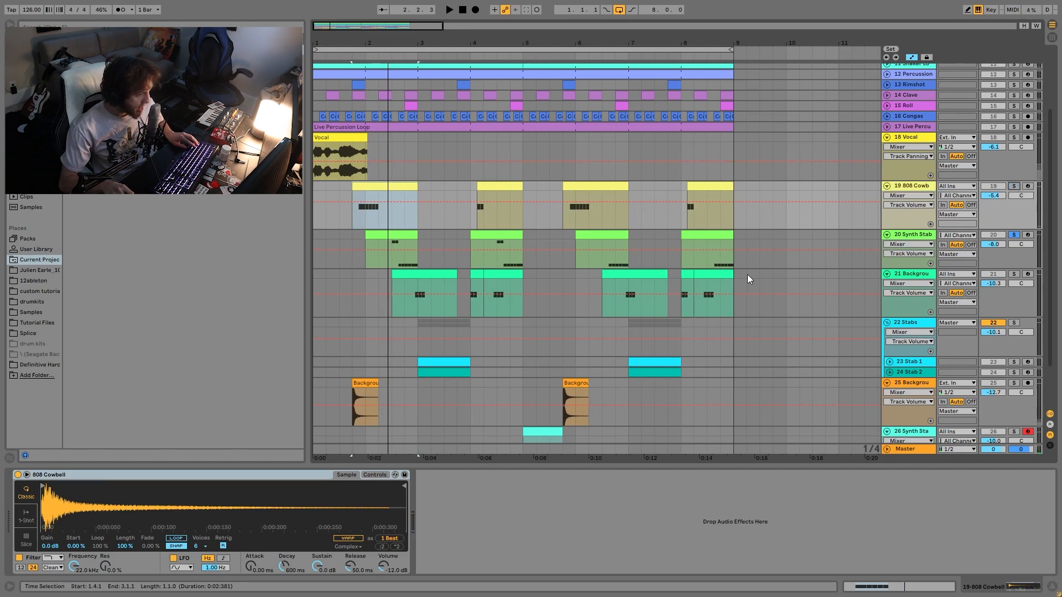
- Open the first Synth Stab clip's MIDI notes, select its first D1 note, and return to the track's devices
click(387, 266)
double_click(387, 267)
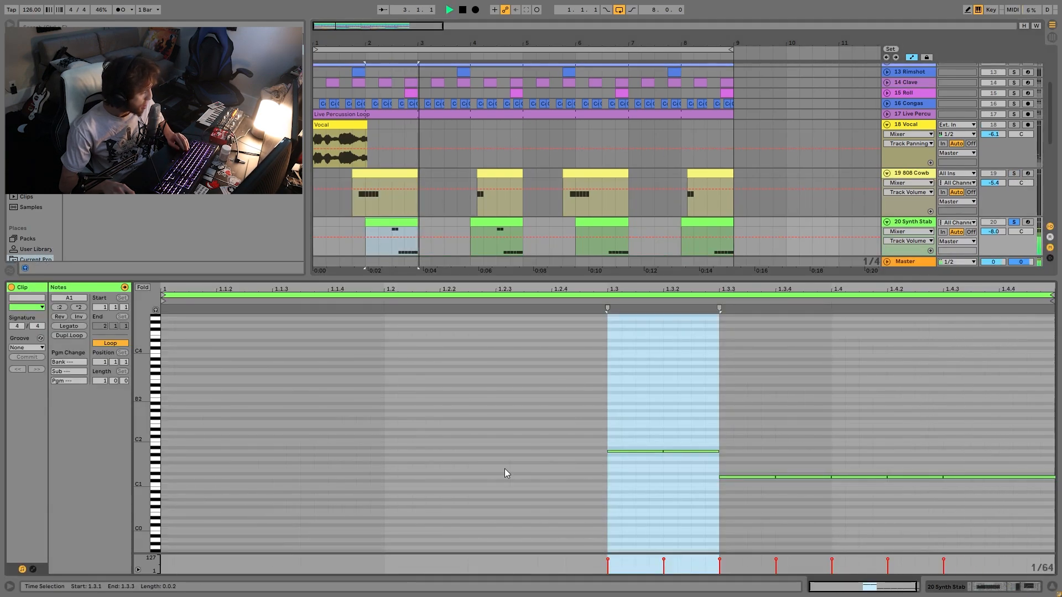
key(space)
click(746, 477)
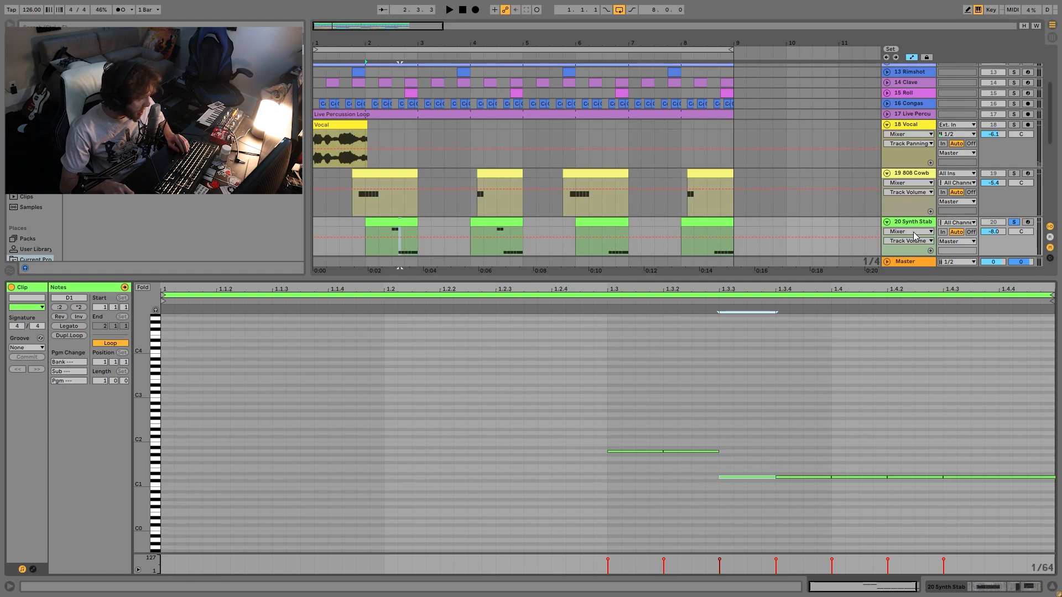
key(shift+Tab)
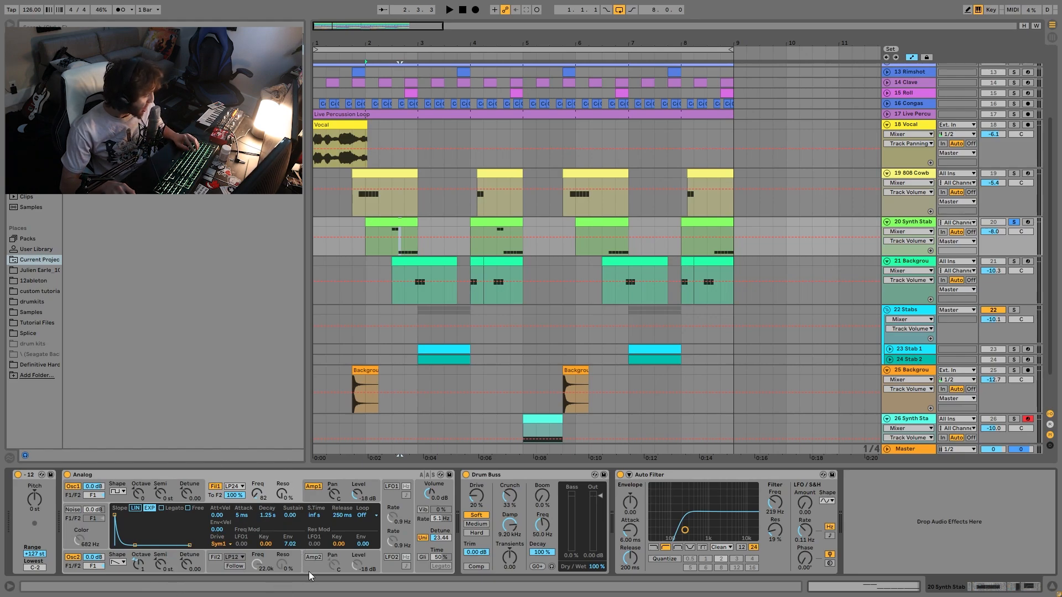
- Play the soloed Synth Stab and replay it from 2.3.1 within its first clip
key(space)
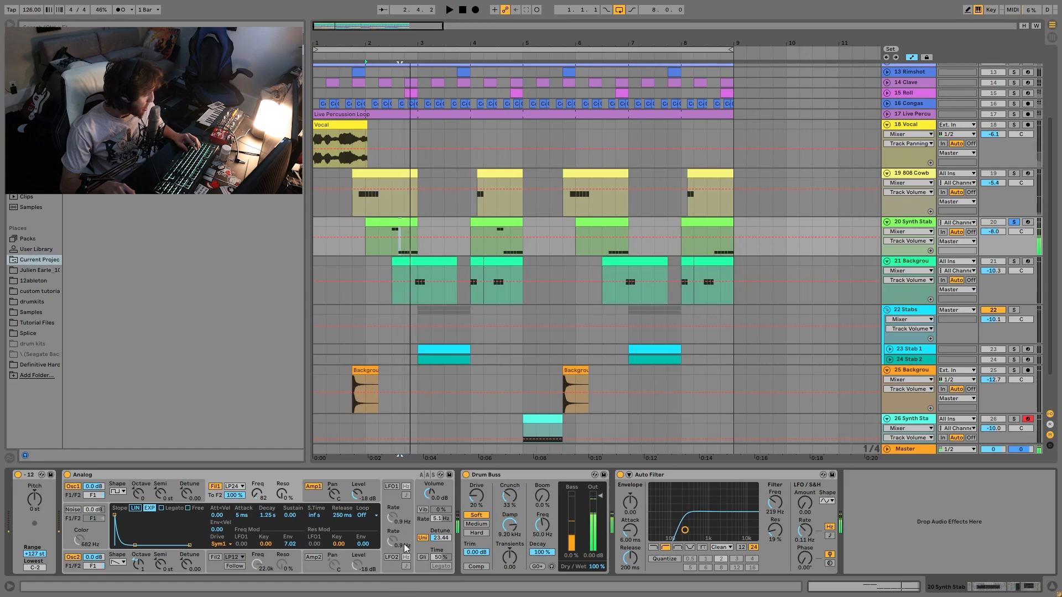
click(390, 254)
key(space)
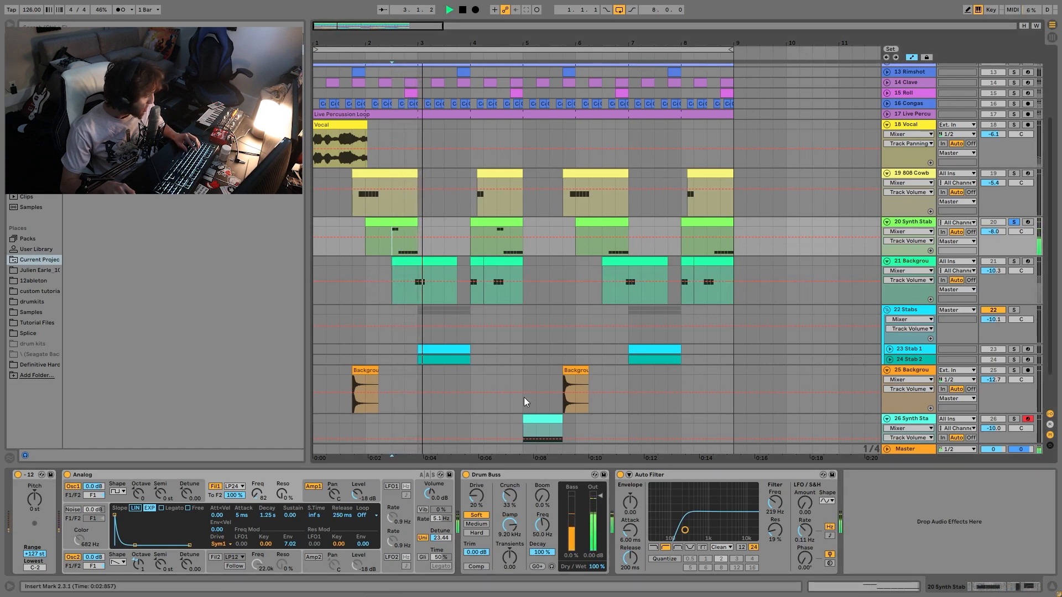
key(space)
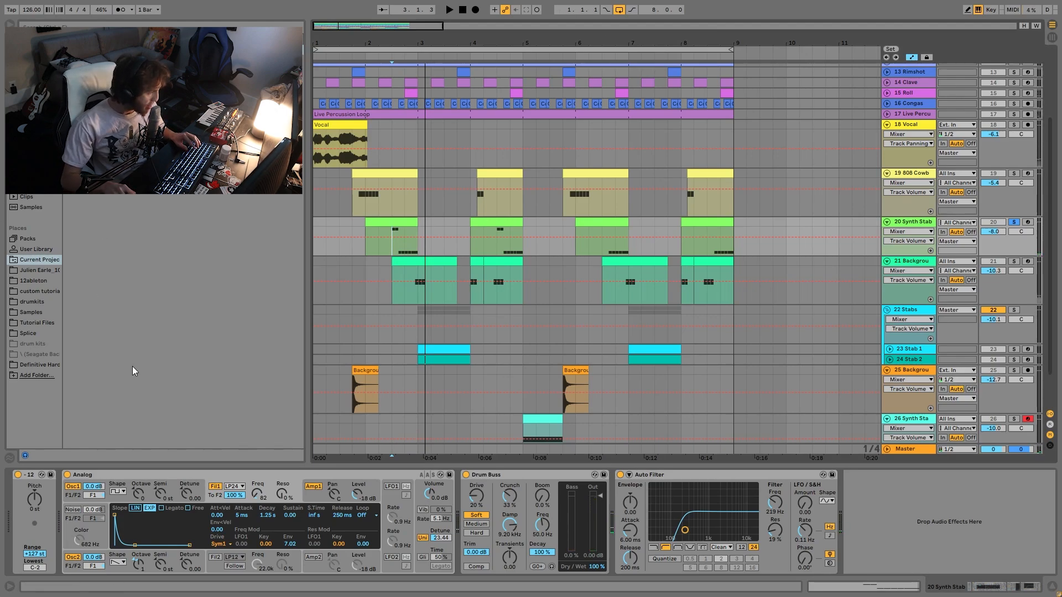
- Audition the Background Clap track soloed and within the full mix, and show its Simpler and Delay devices
click(1013, 262)
key(space)
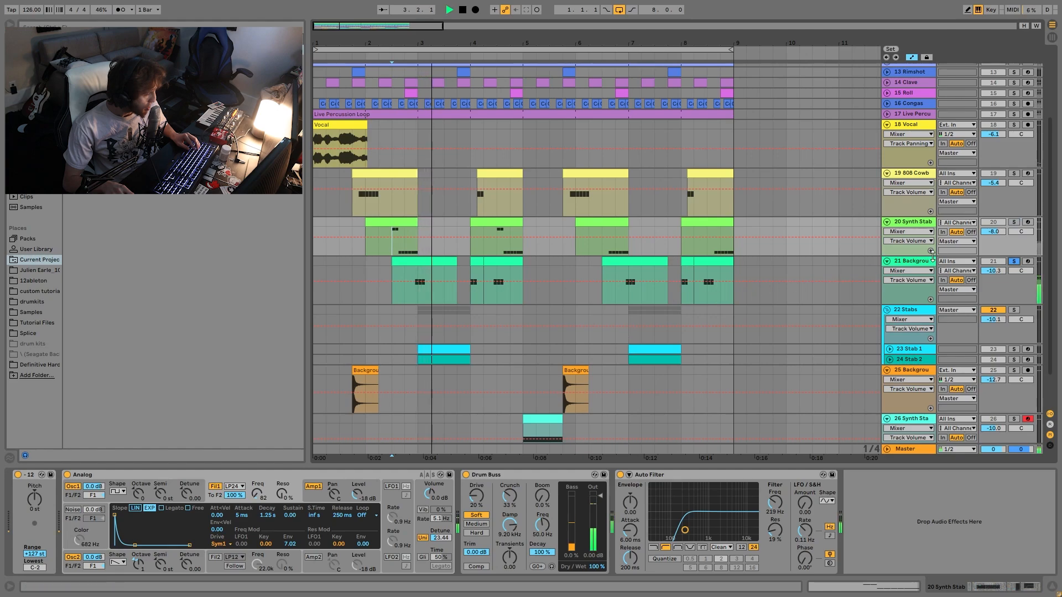
key(space)
click(1014, 262)
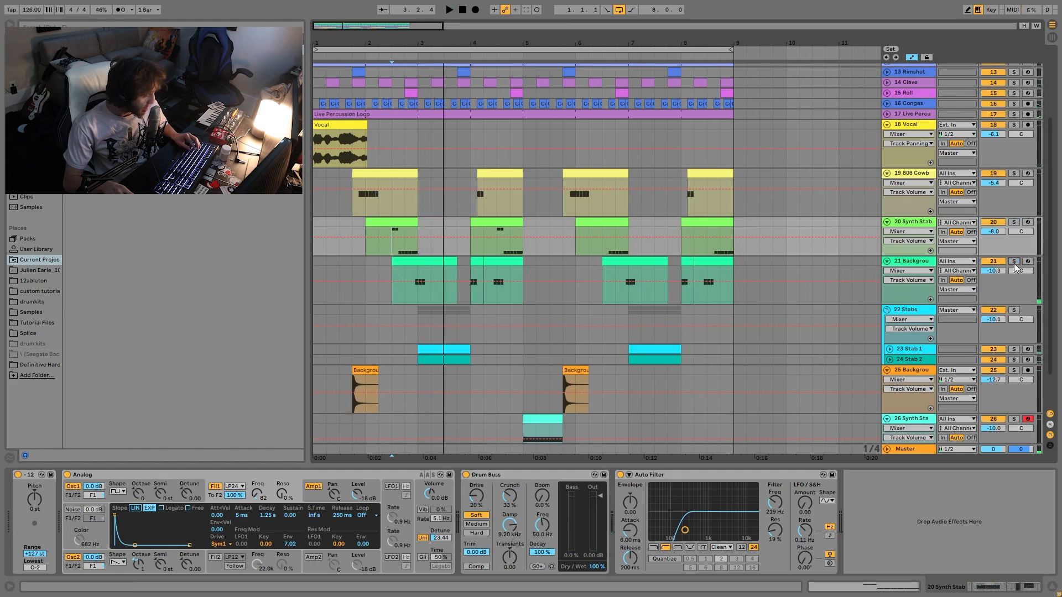
key(space)
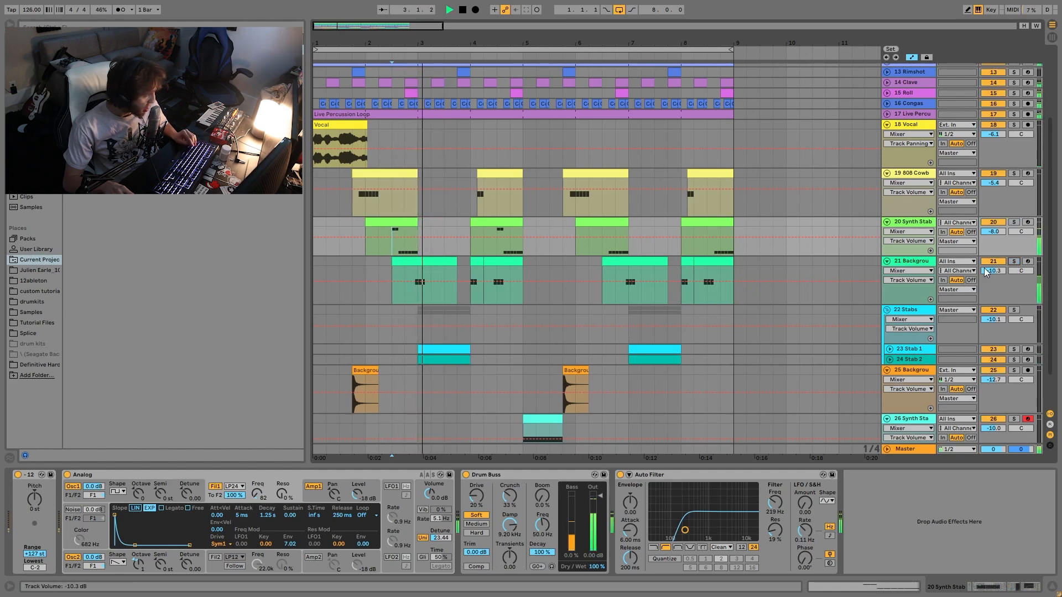
click(1015, 262)
key(space)
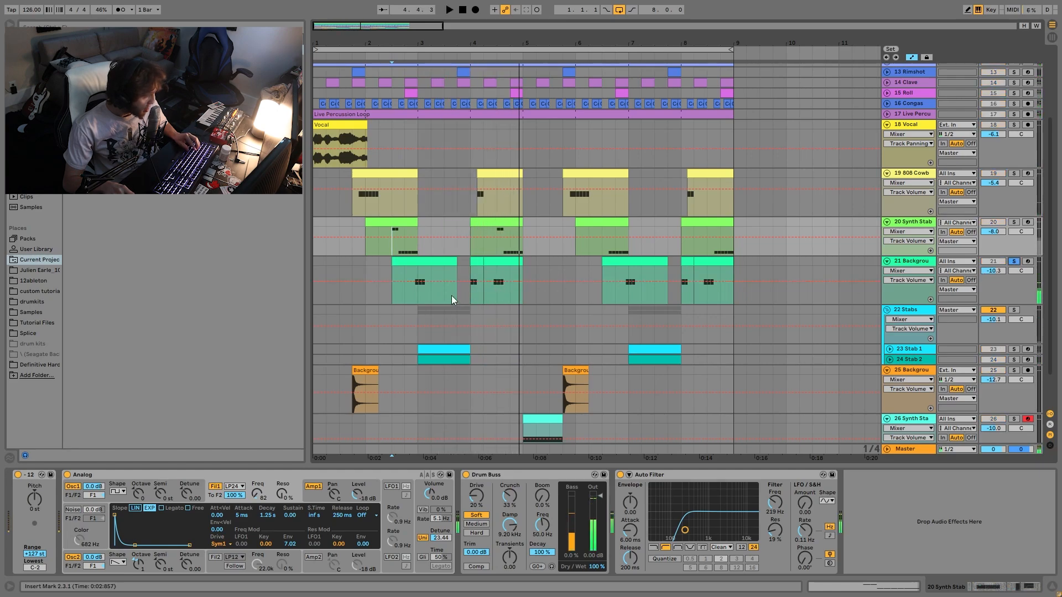
click(437, 293)
- Solo the Stabs group, play it from bar 7, and unfold the Stab 1 and Stab 2 tracks
scroll(829, 332, down, 2)
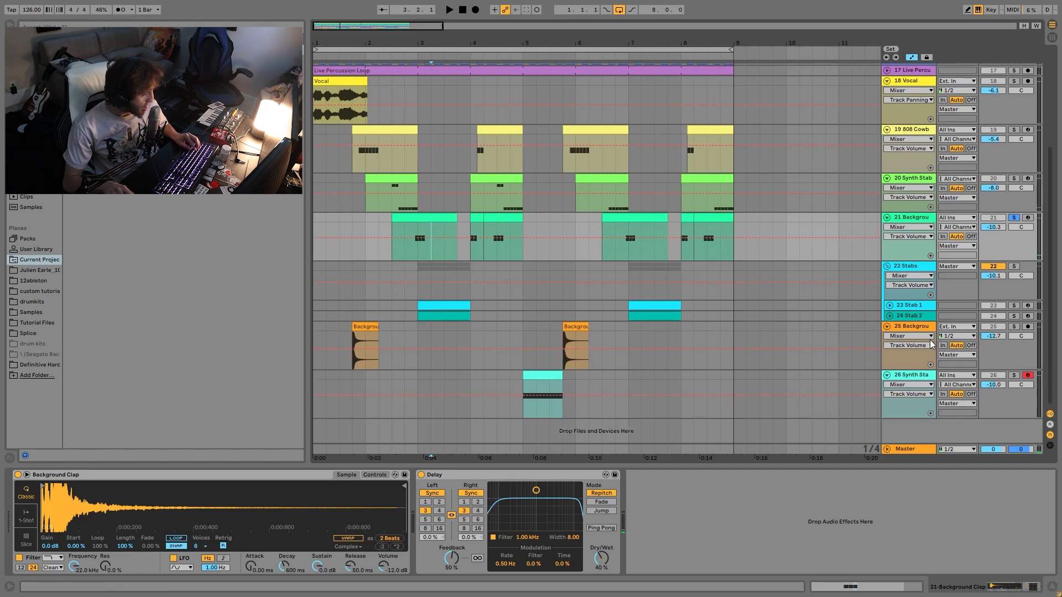
click(1014, 267)
click(632, 292)
key(space)
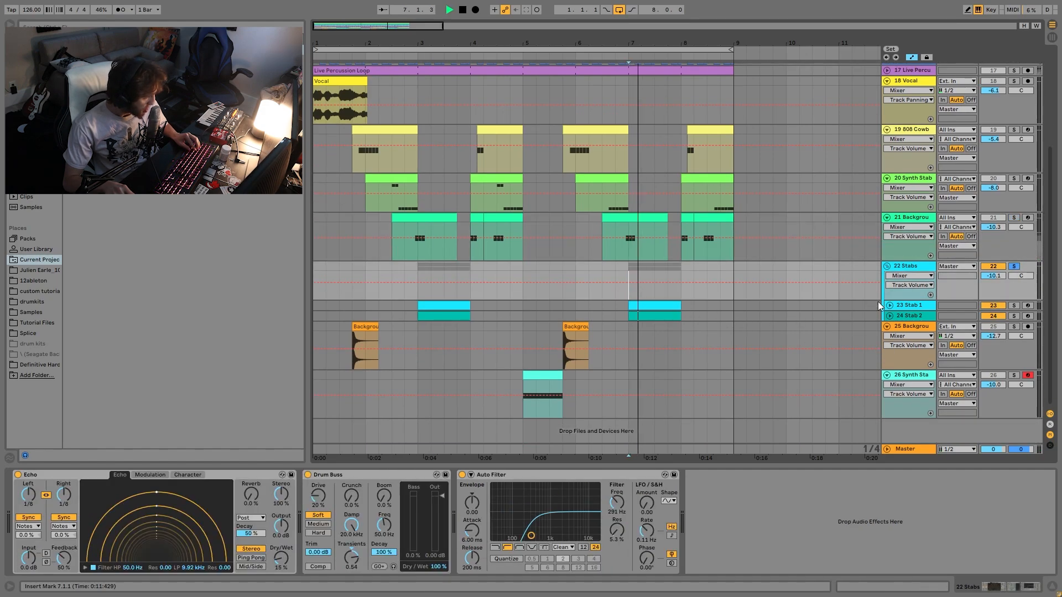
click(889, 305)
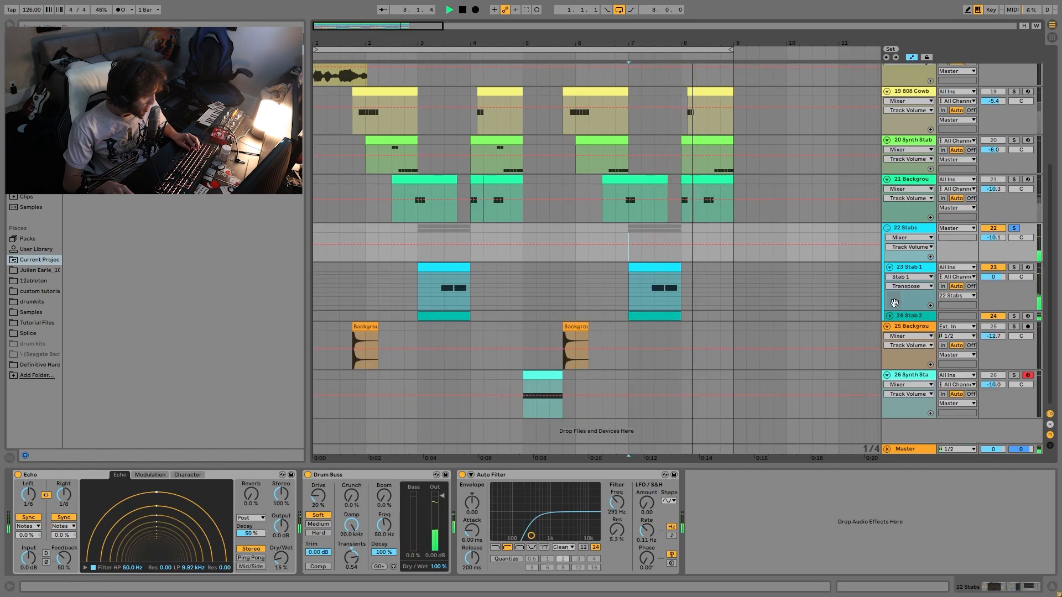
click(890, 316)
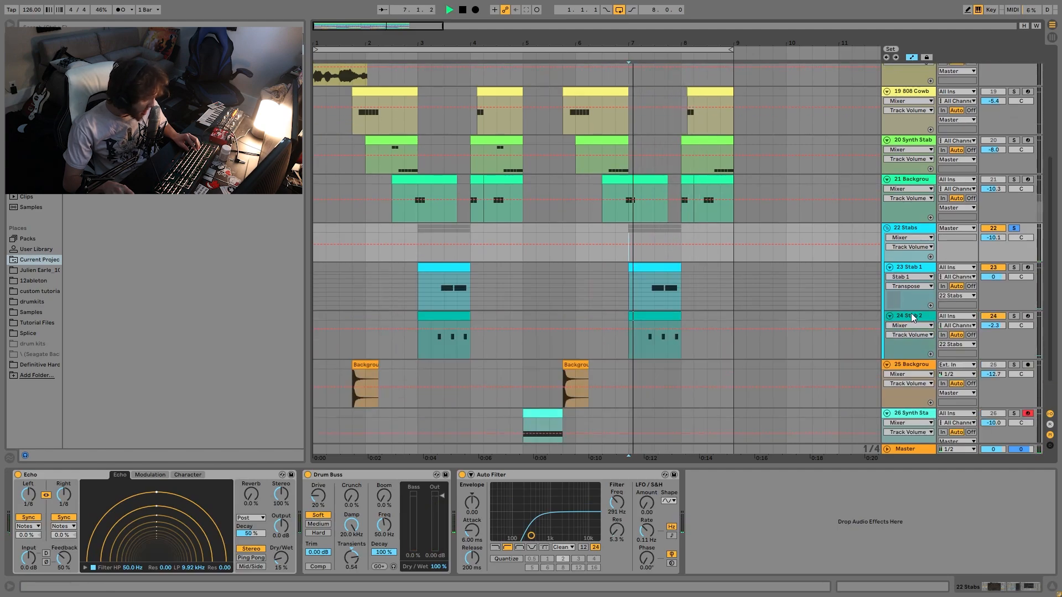
- Inspect the Stab 2 and Stab 1 Simplers, show Stab 1's envelope and transpose controls, and replay the stabs
click(911, 313)
key(space)
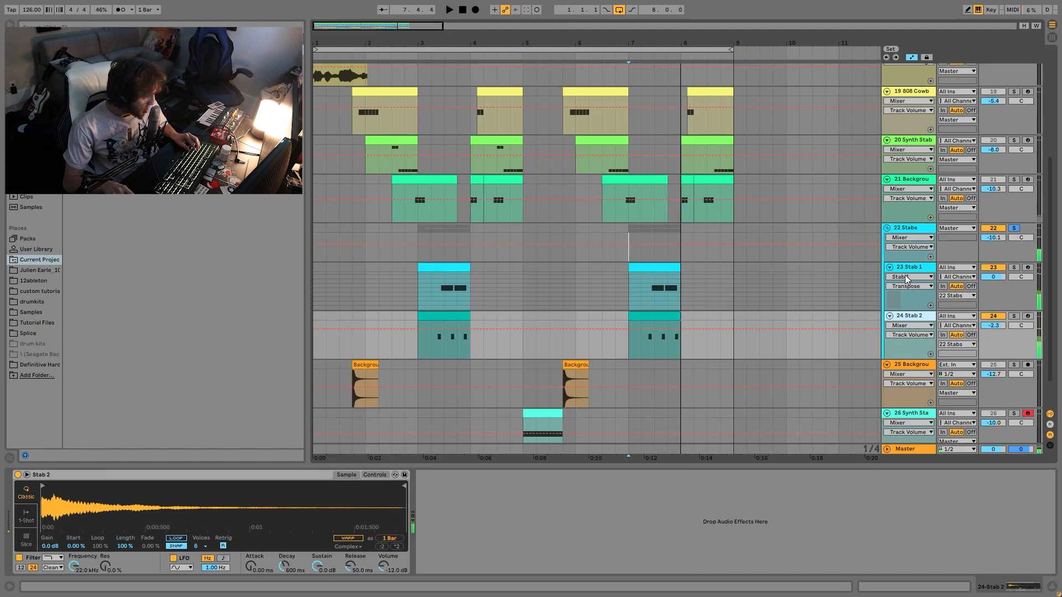
click(901, 270)
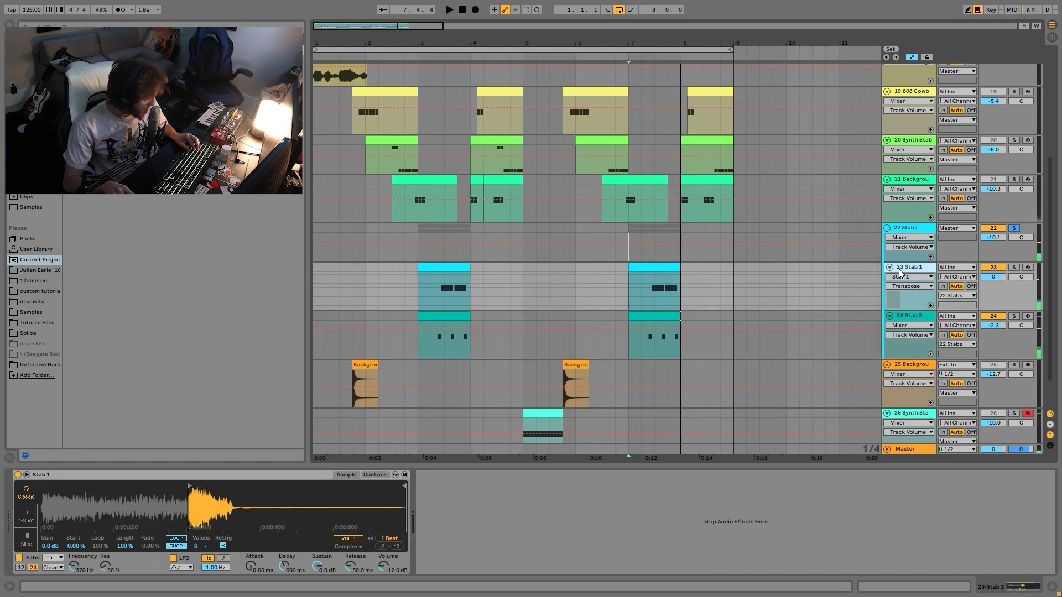
click(375, 474)
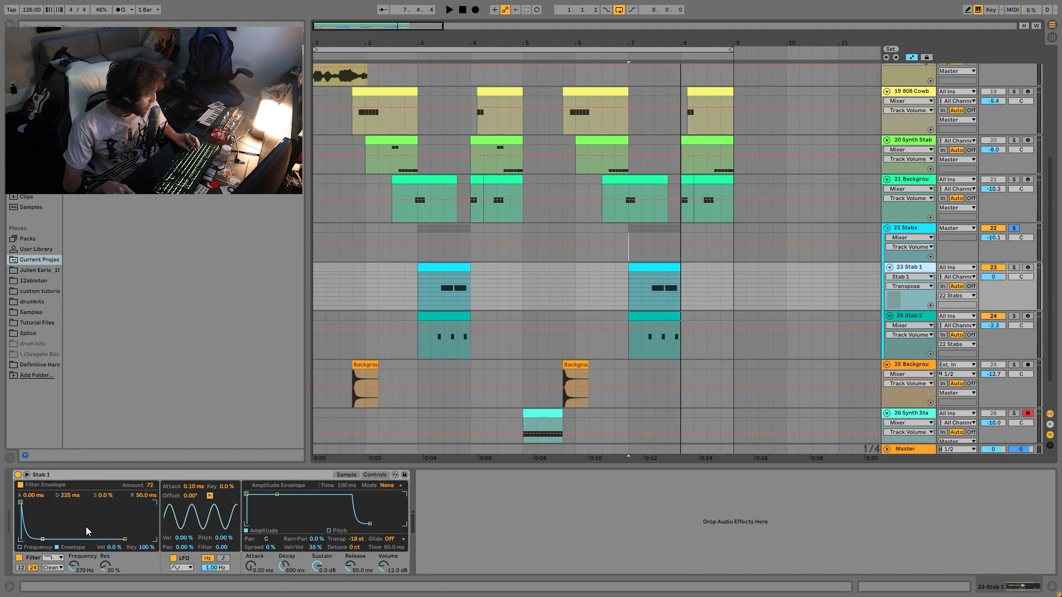
key(space)
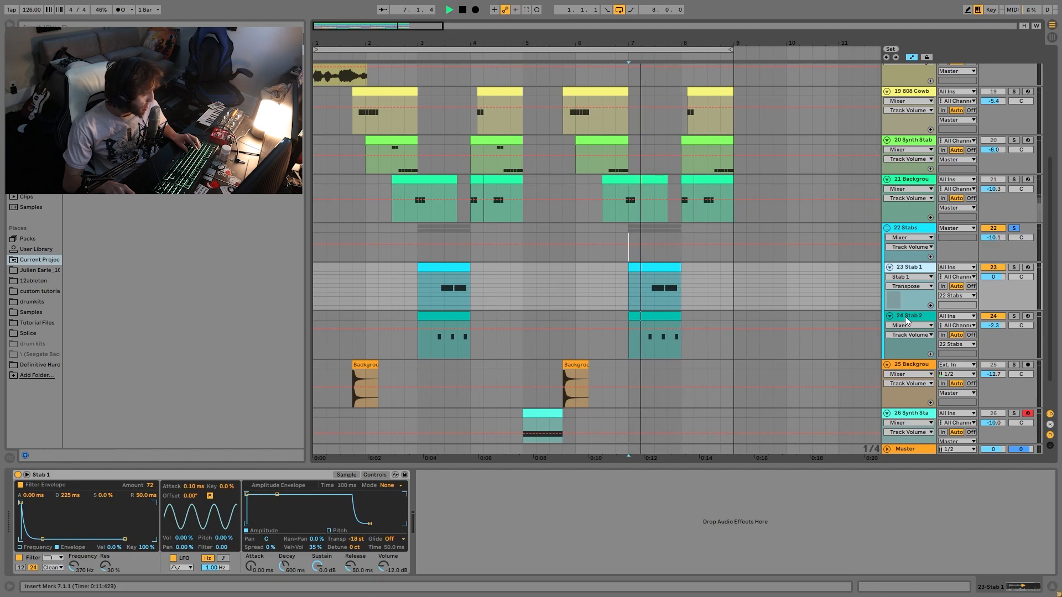
- Stop playback and show the Stabs group's Echo, Drum Buss and Auto Filter devices
click(938, 250)
key(space)
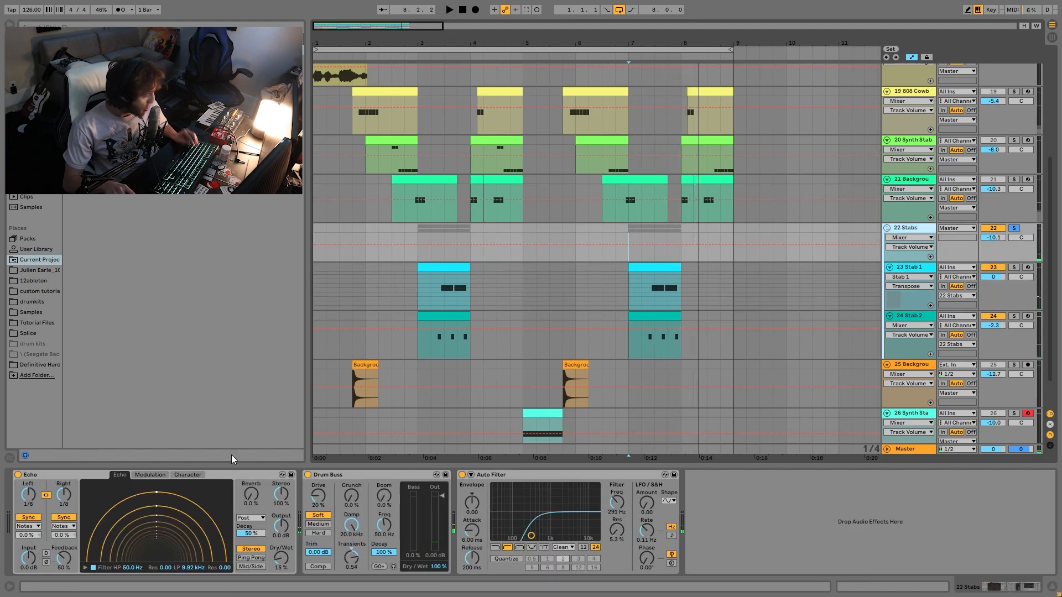
- Audition Background Clap track 25 from 5.3.1, first soloed and then within the full mix, and stop playback
scroll(679, 225, down, 1)
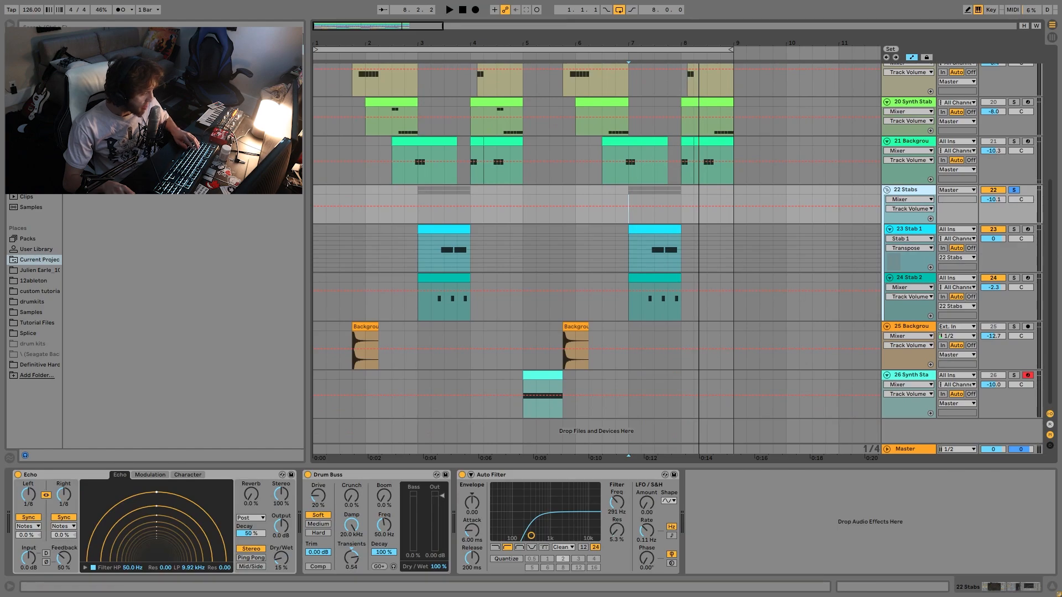
click(1013, 327)
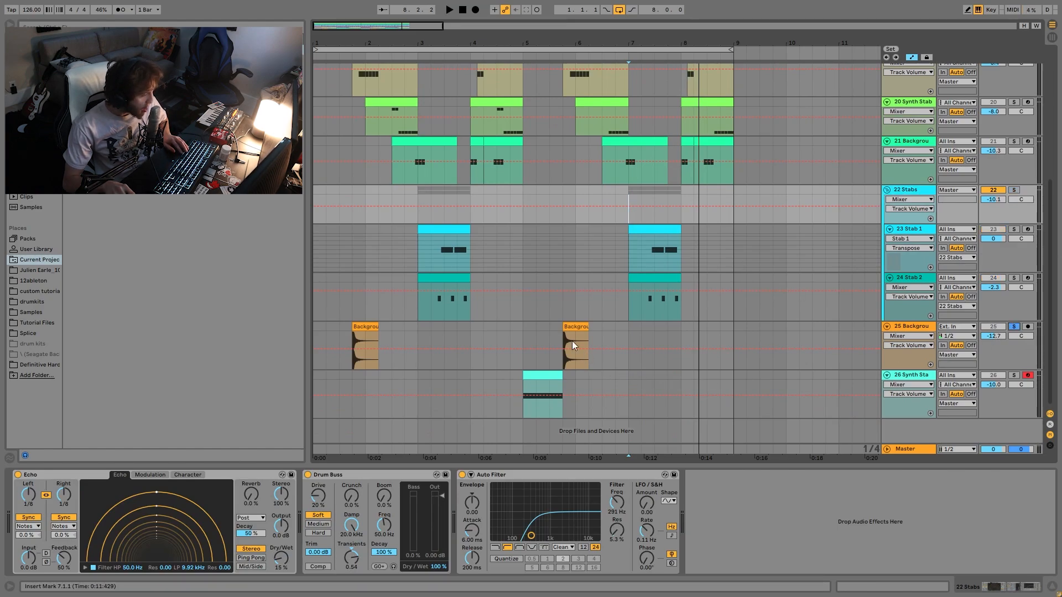
click(550, 330)
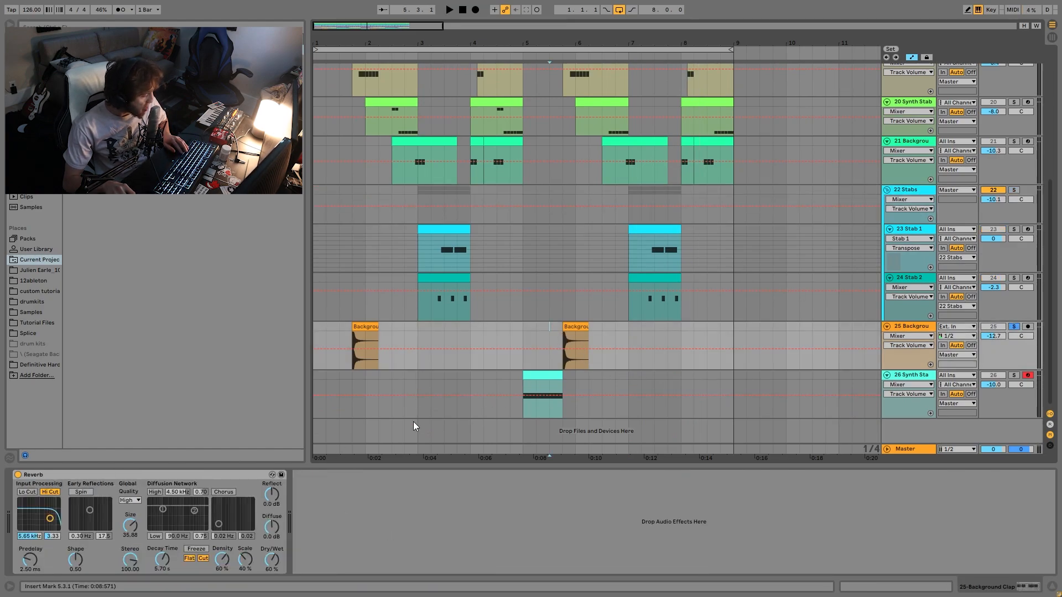
key(space)
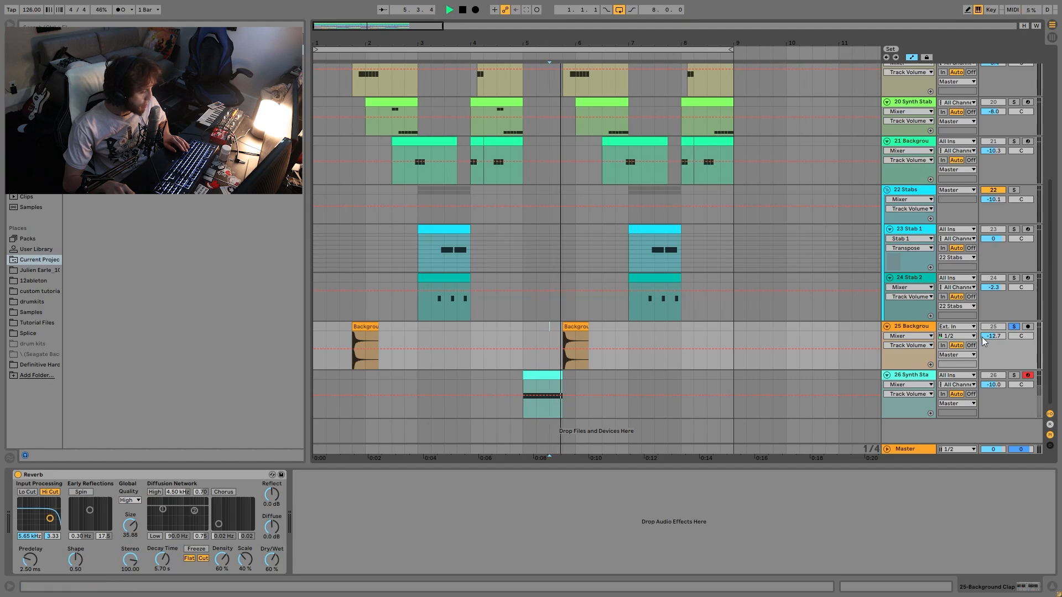
click(1013, 327)
key(space)
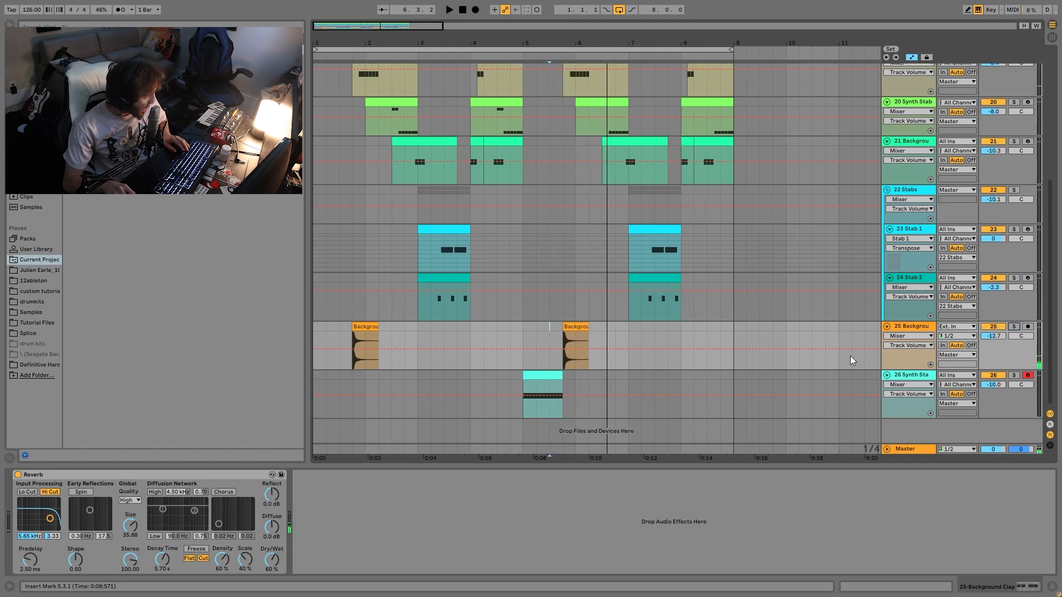
- Solo the Vocal track, play it with its clip selected to show its Echo and Auto Filter devices, and stop playback
scroll(869, 198, up, 4)
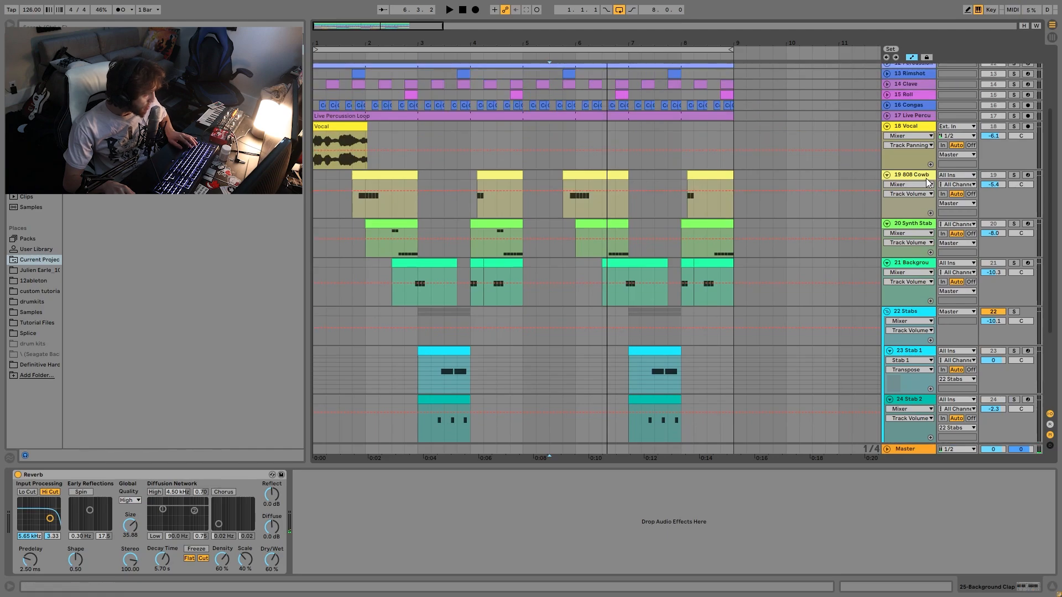
click(1014, 126)
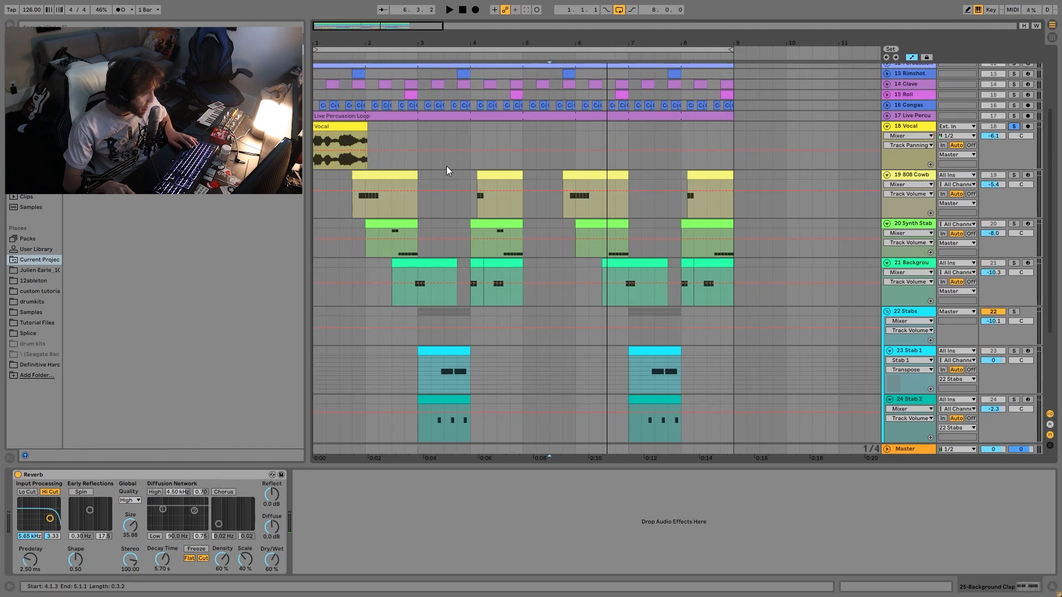
click(320, 125)
key(space)
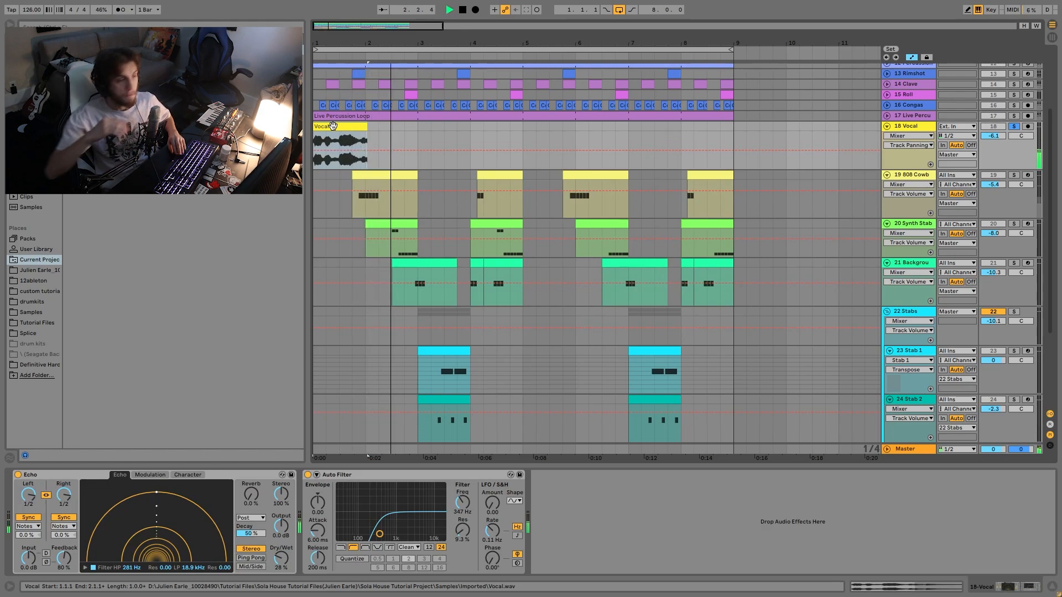
key(space)
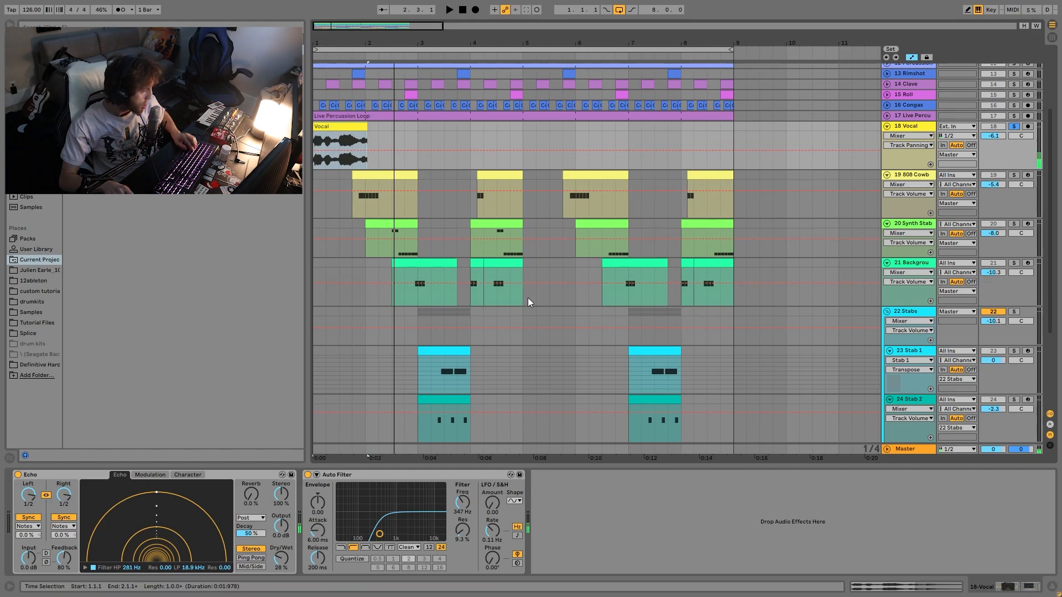
- Audition Background Clap track 25 together with Synth Stab 2 from 5.1.1, with both tracks soloed
scroll(528, 298, down, 4)
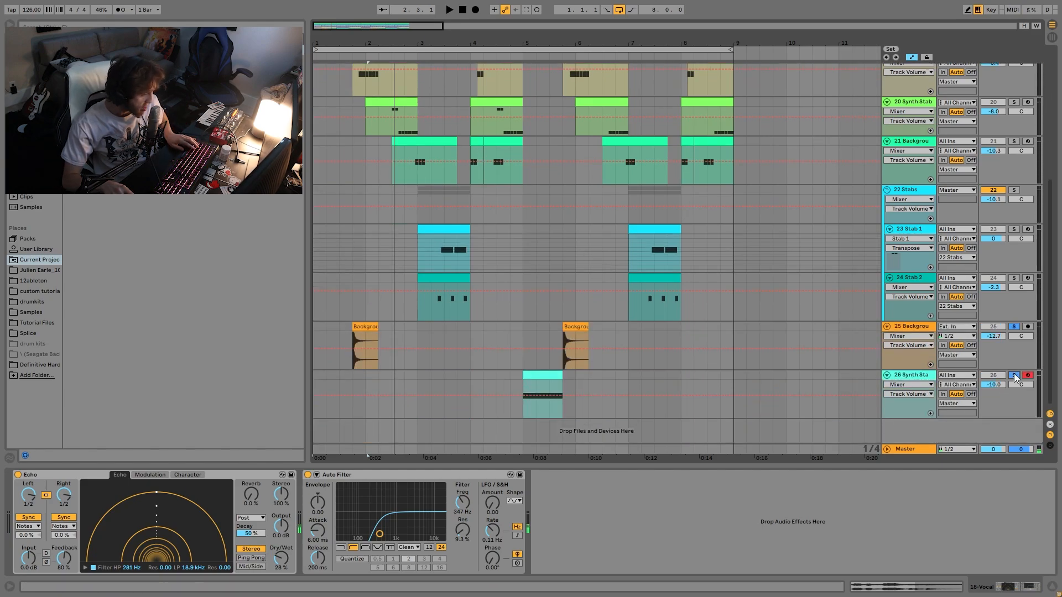
click(521, 330)
key(space)
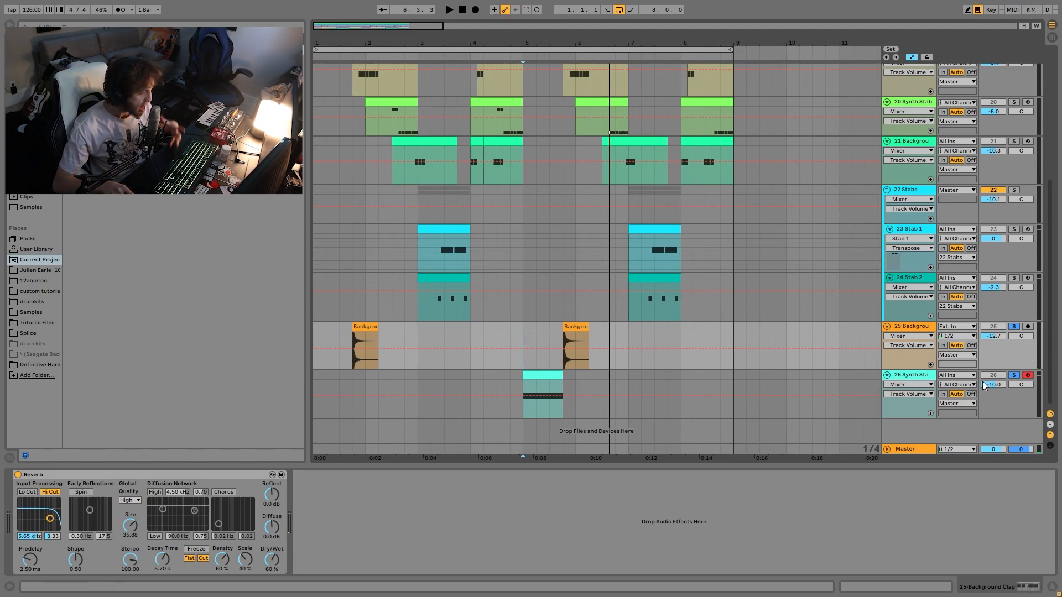
- Show Synth Stab 2's devices and play its clip with only that track soloed
click(1017, 379)
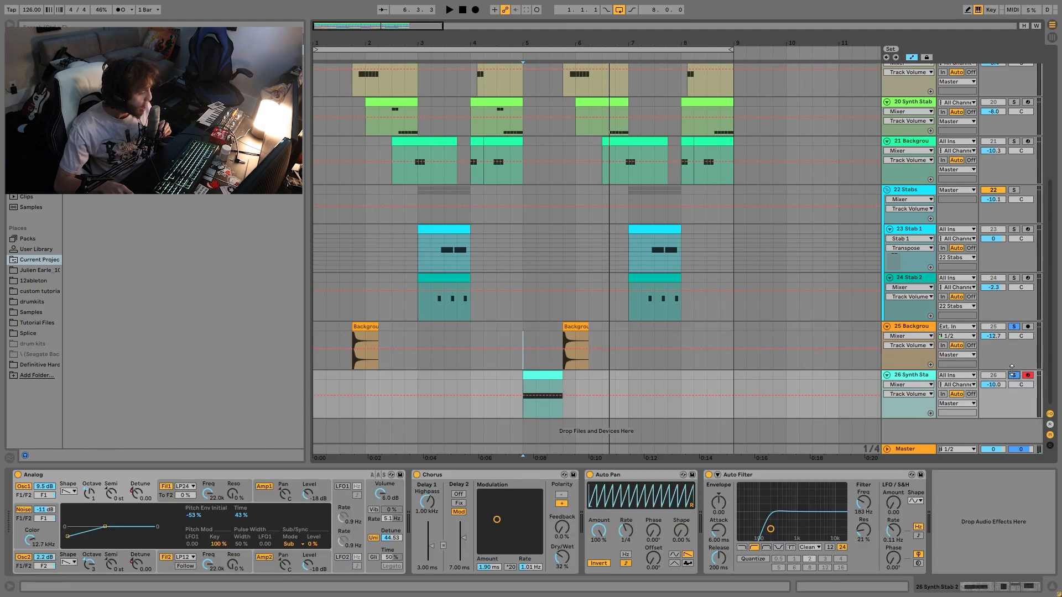
key(space)
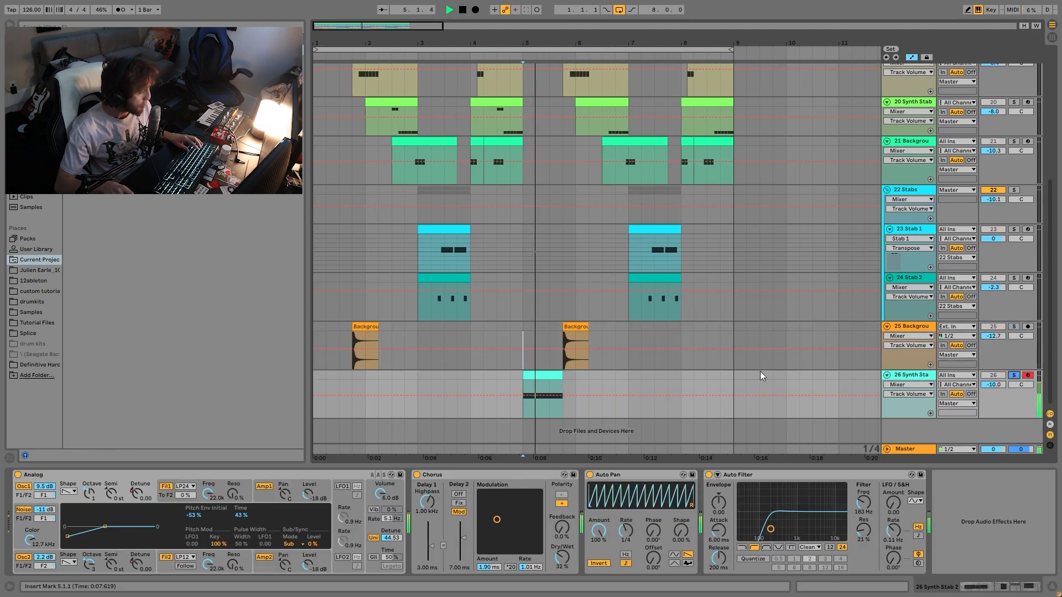
click(556, 376)
key(space)
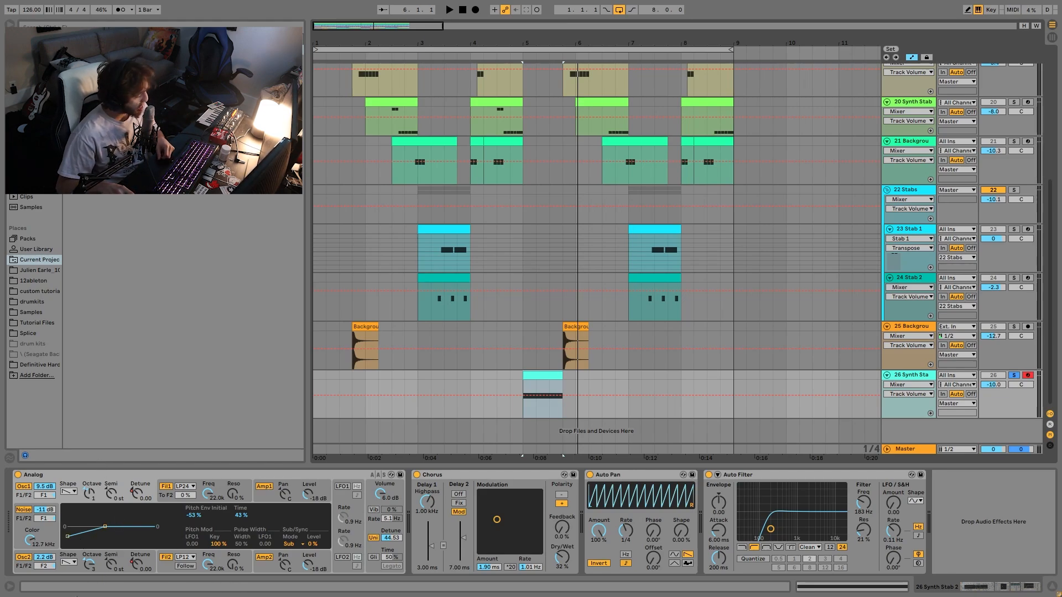
- Inspect the Analog's oscillator 2 pitch envelope and both oscillators' octave settings, replay the clip, and show oscillator 1's semitone control
click(62, 566)
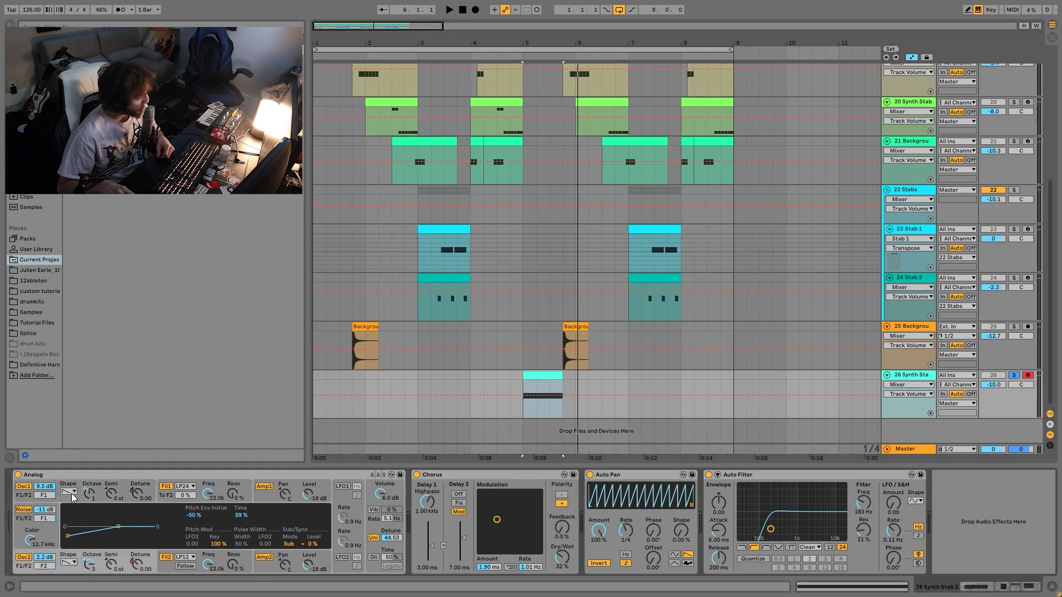
click(97, 493)
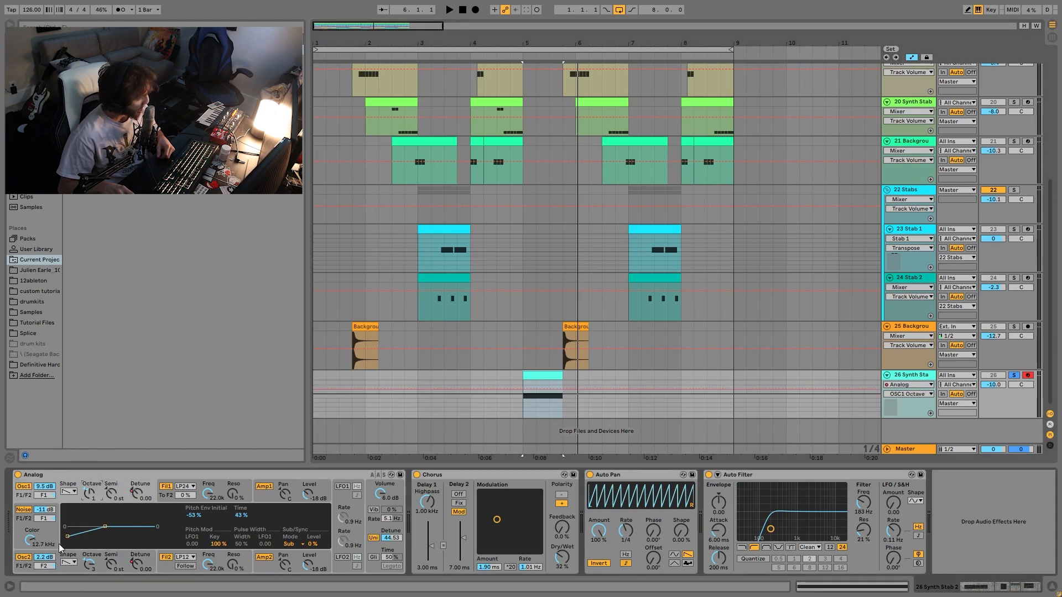
click(87, 559)
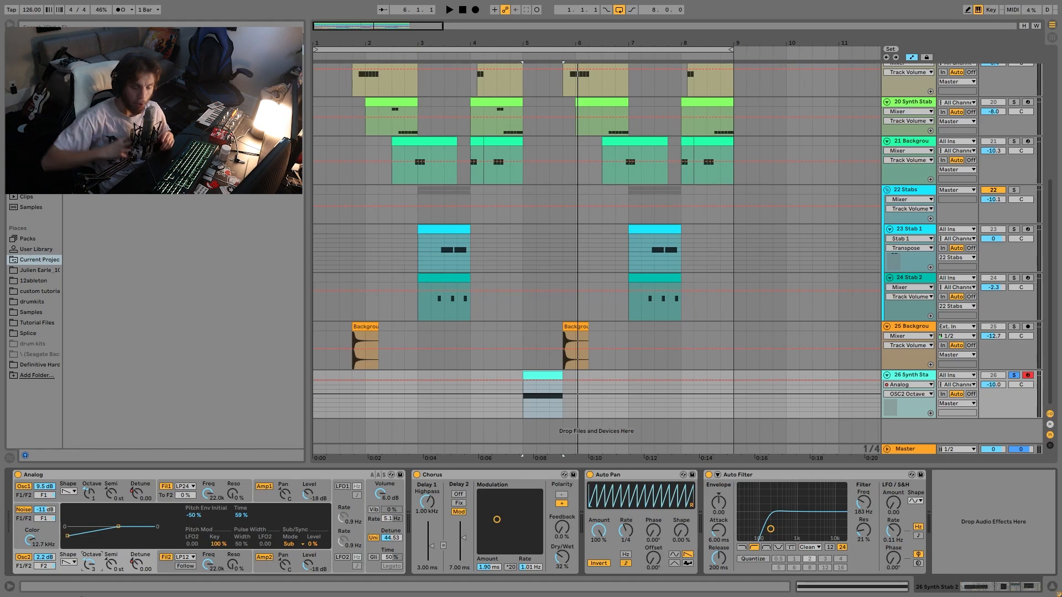
key(space)
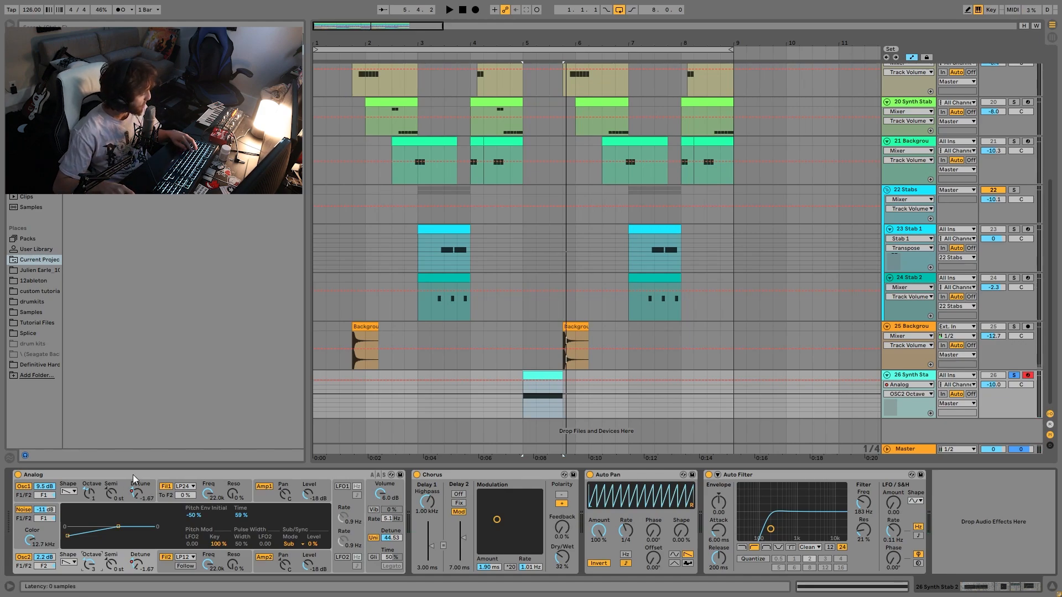
click(116, 486)
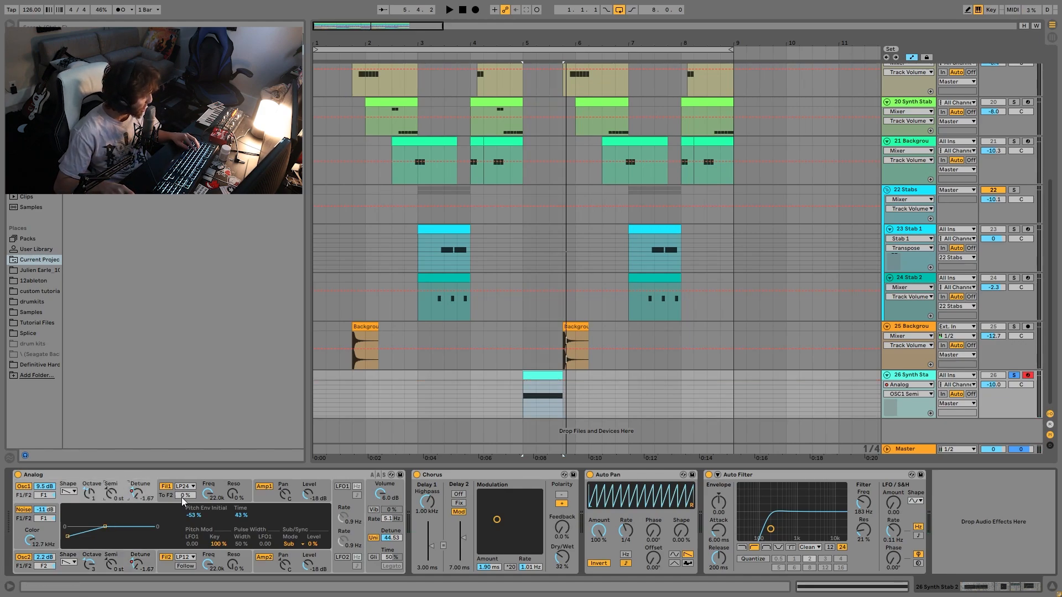
- Try oscillator 1's pitch envelope time at 59% and then 43% while replaying the Synth Stab 2 clip
click(241, 515)
text(59)
key(Return)
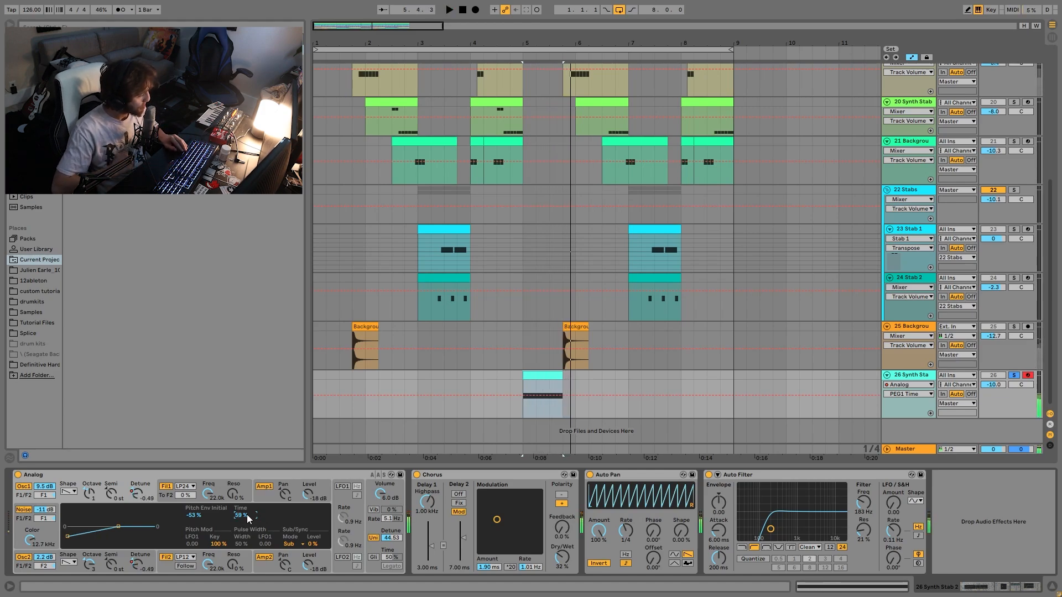
drag(247, 519, 247, 528)
key(Down)
key(space)
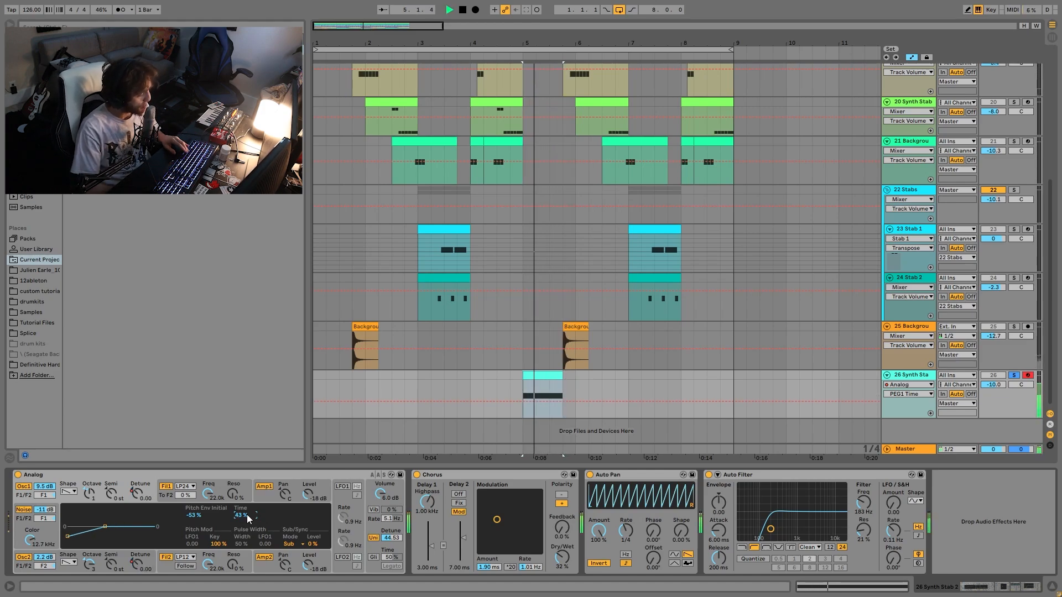
- Lower oscillator 1's pitch envelope time to about 22% while the clip plays, and raise it back to 43%
key(space)
drag(247, 518, 247, 529)
key(space)
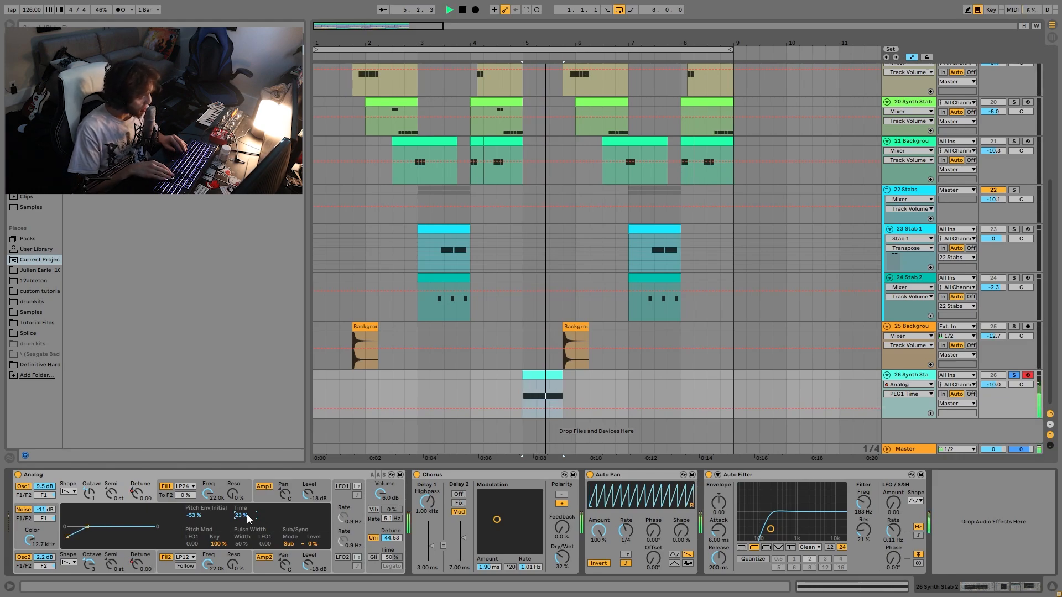
key(Up)
key(Up)
key(Up)
key(Up)
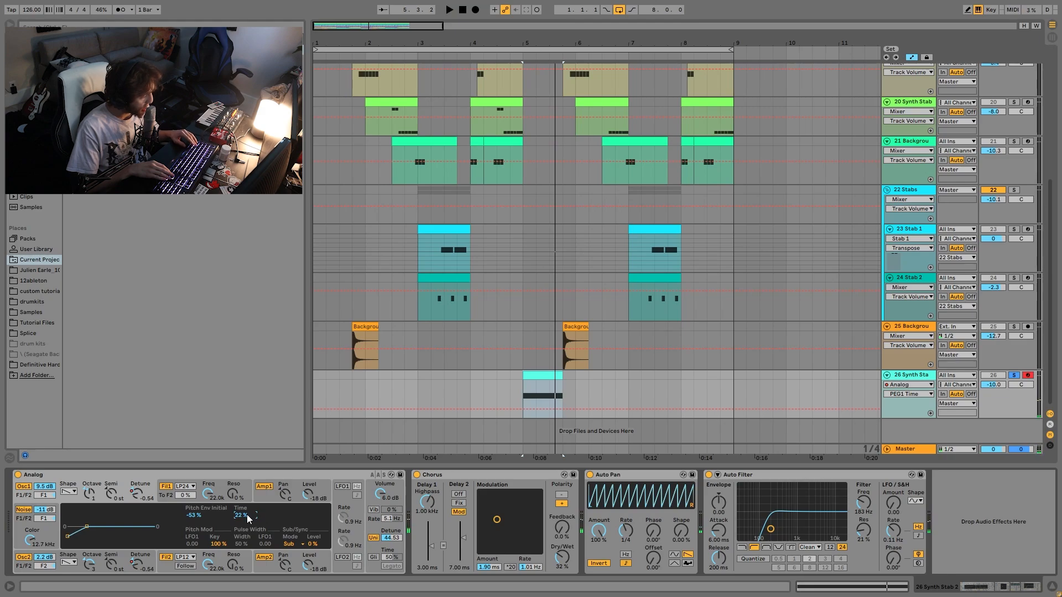
key(Up)
key(Up)
key(Up)
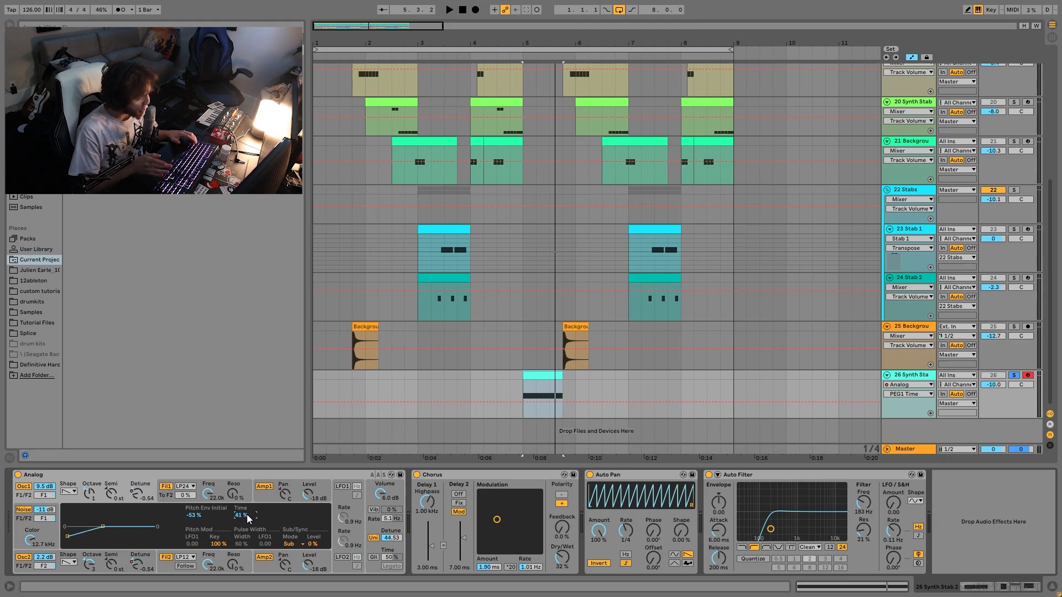
key(Up)
key(Up)
- Undo and redo the Synth Stab track's move twice, replaying the synth clip in between, and reselect Synth Stab 2
key(ctrl+z)
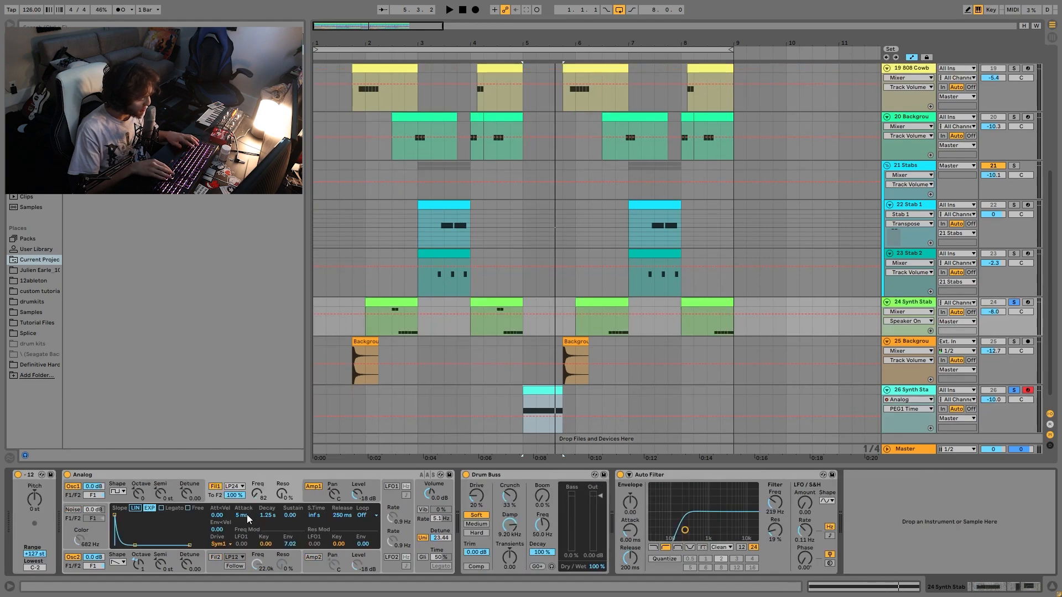
key(ctrl+y)
key(space)
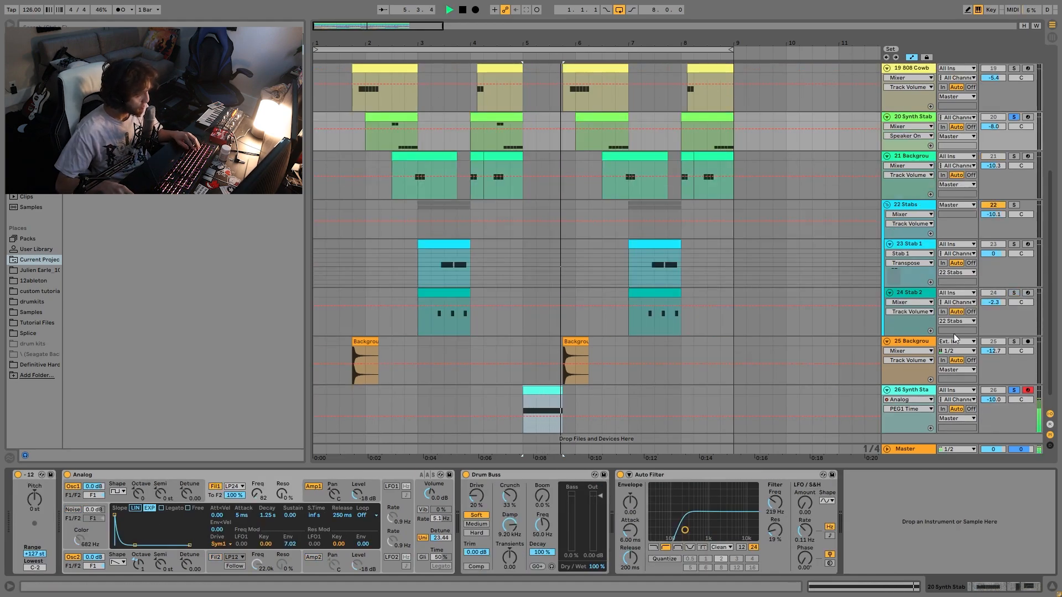
click(901, 391)
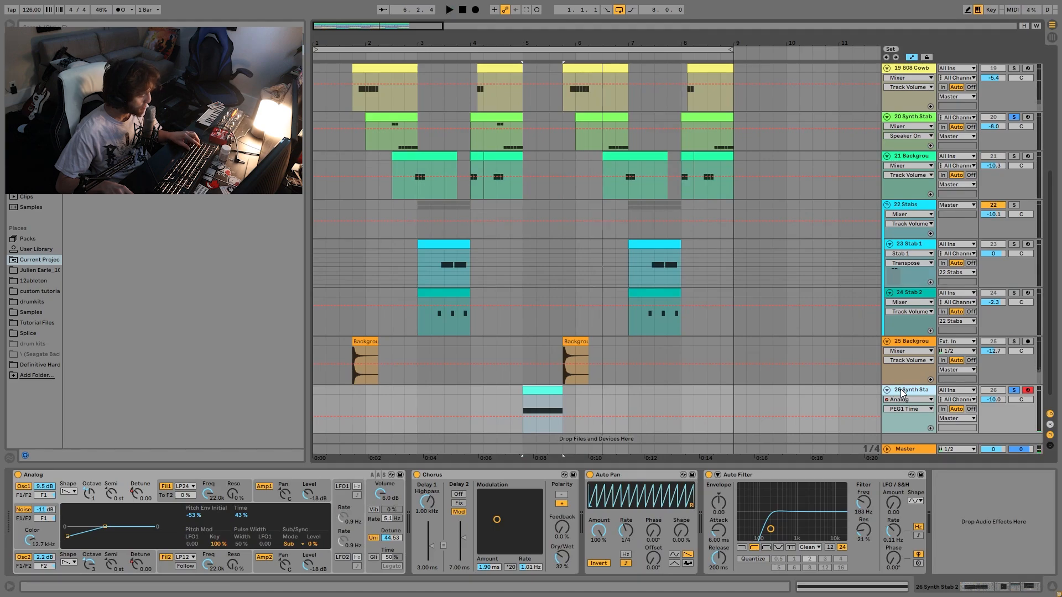
key(ctrl+z)
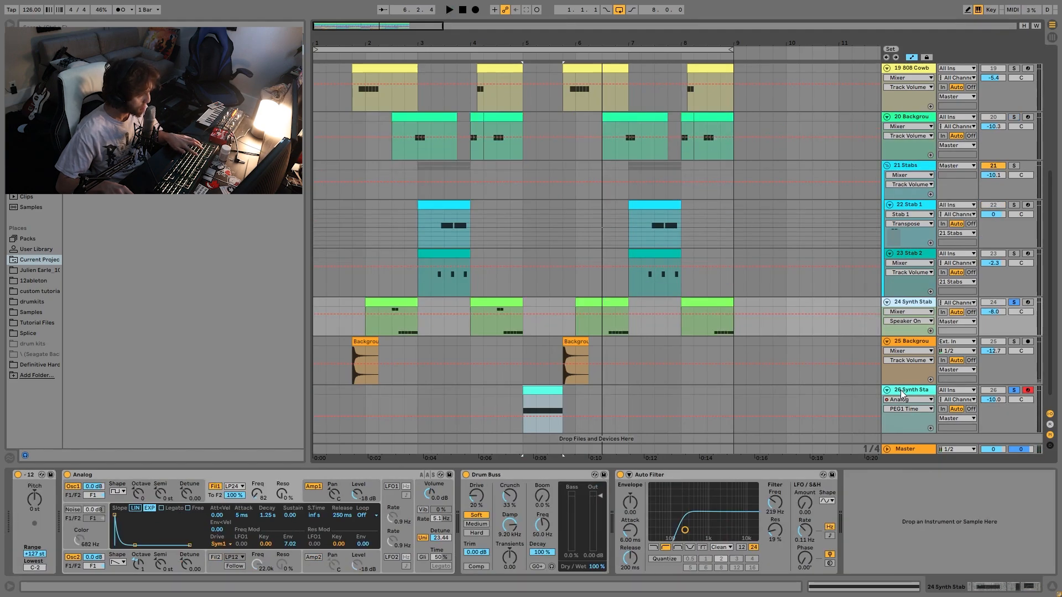
key(ctrl+y)
click(902, 391)
- Replay Synth Stab 2's clip and show the detune automation of the Analog's oscillators 1 and 2
key(space)
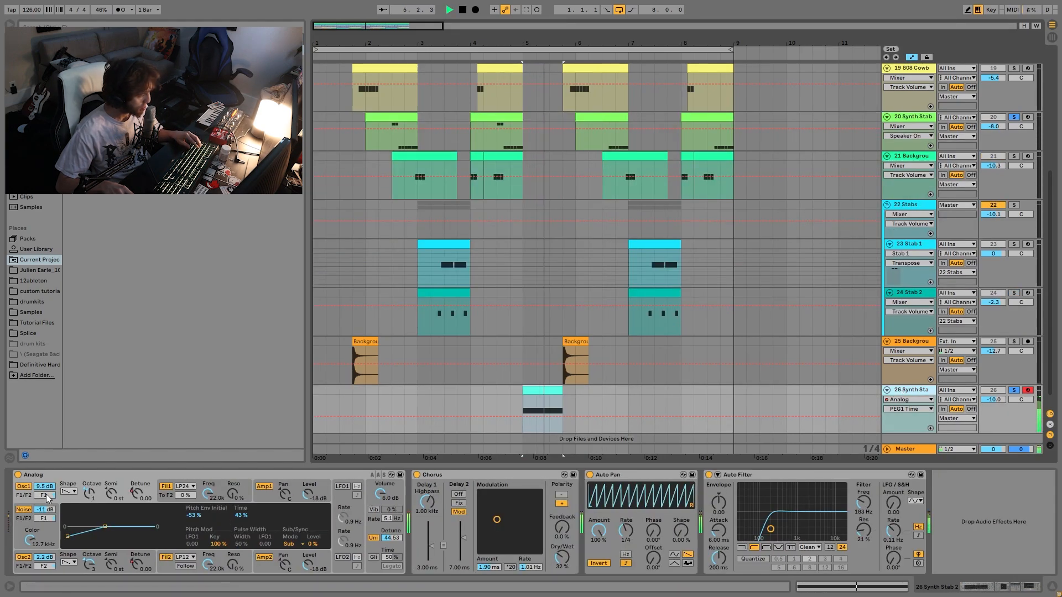
key(space)
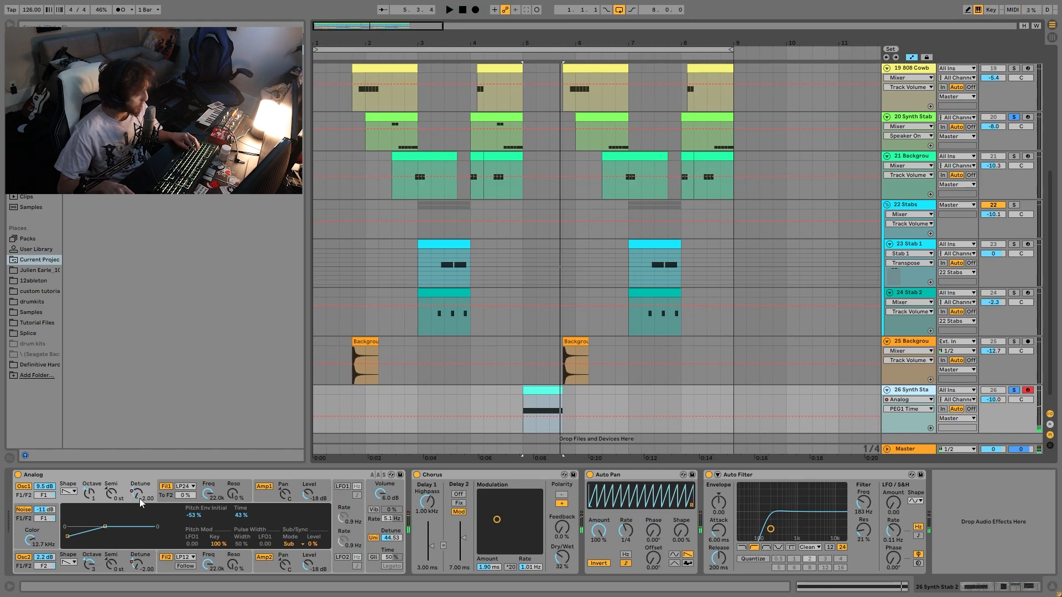
click(140, 499)
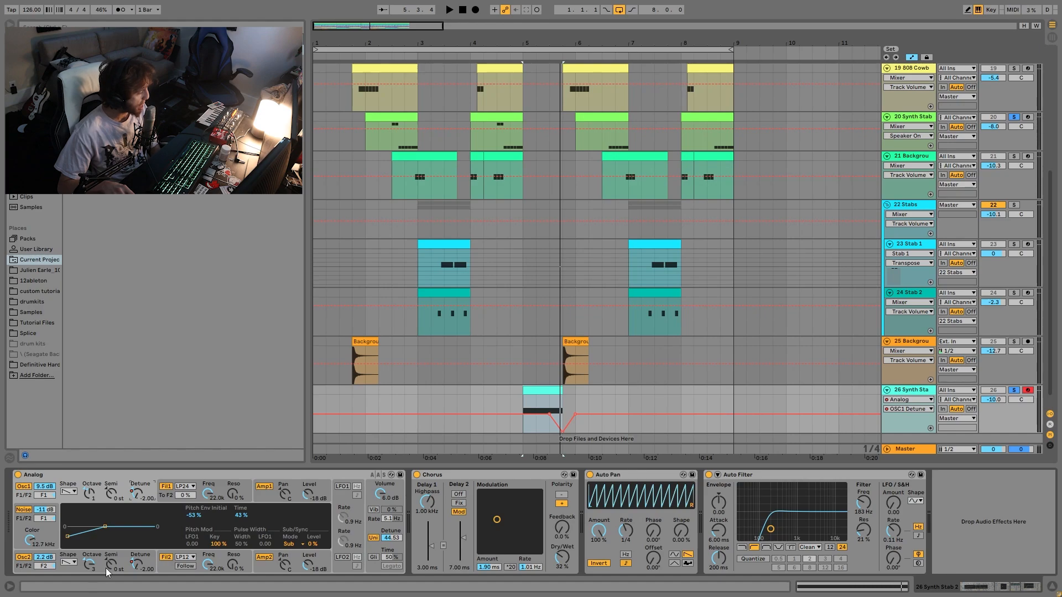
click(135, 566)
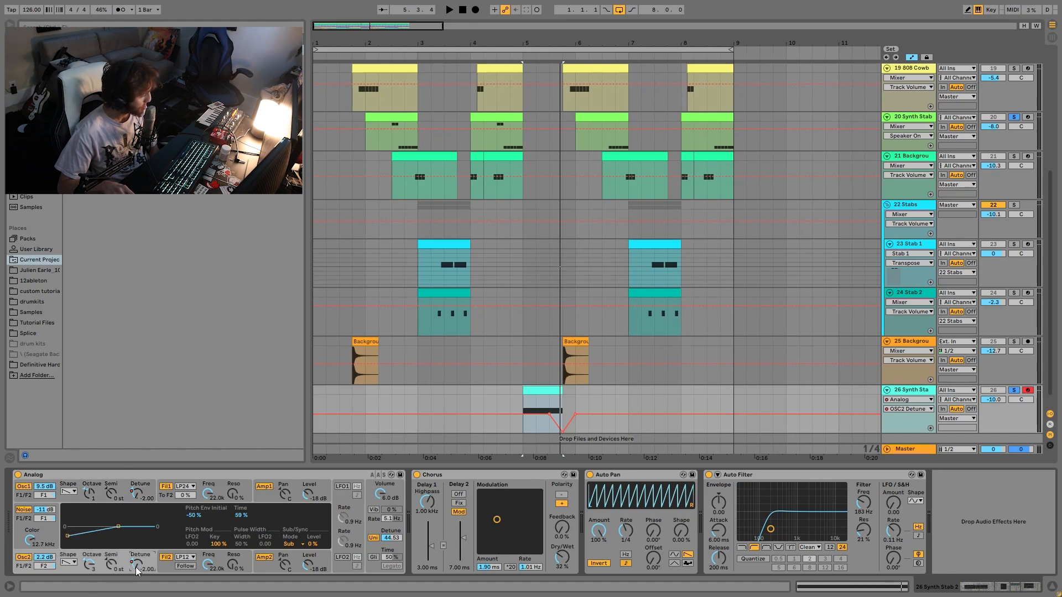
click(139, 492)
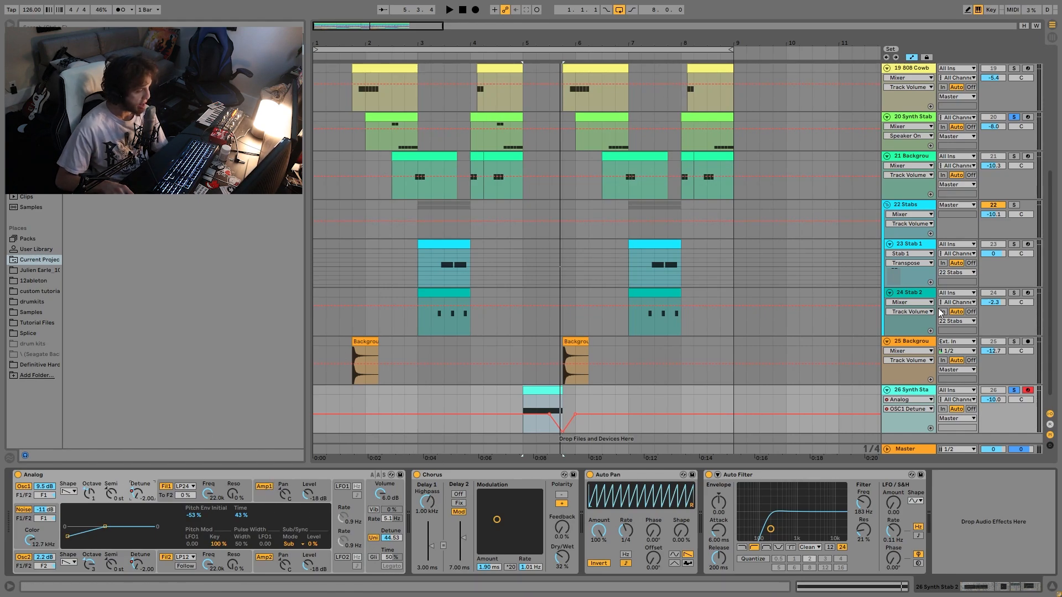
scroll(951, 254, up, 10)
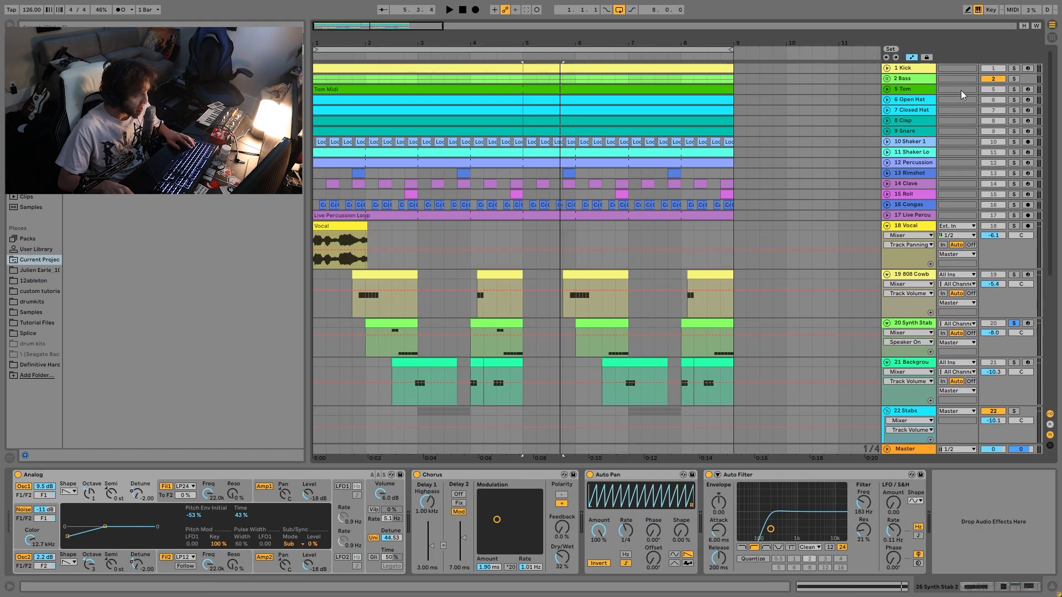
- Add the Kick track to the soloed synth stab tracks and briefly play them together
click(1014, 69)
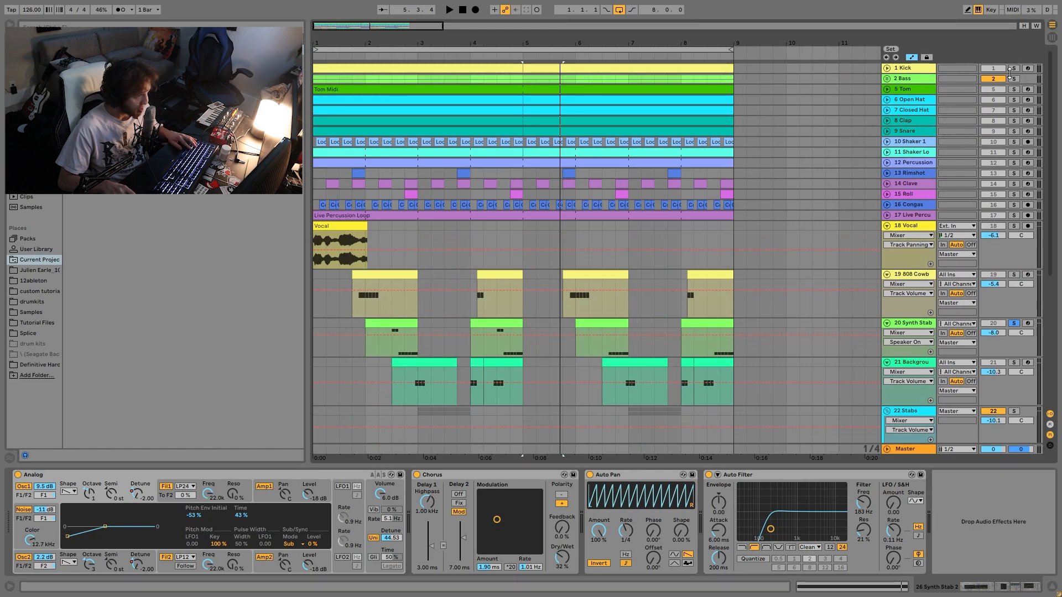
key(space)
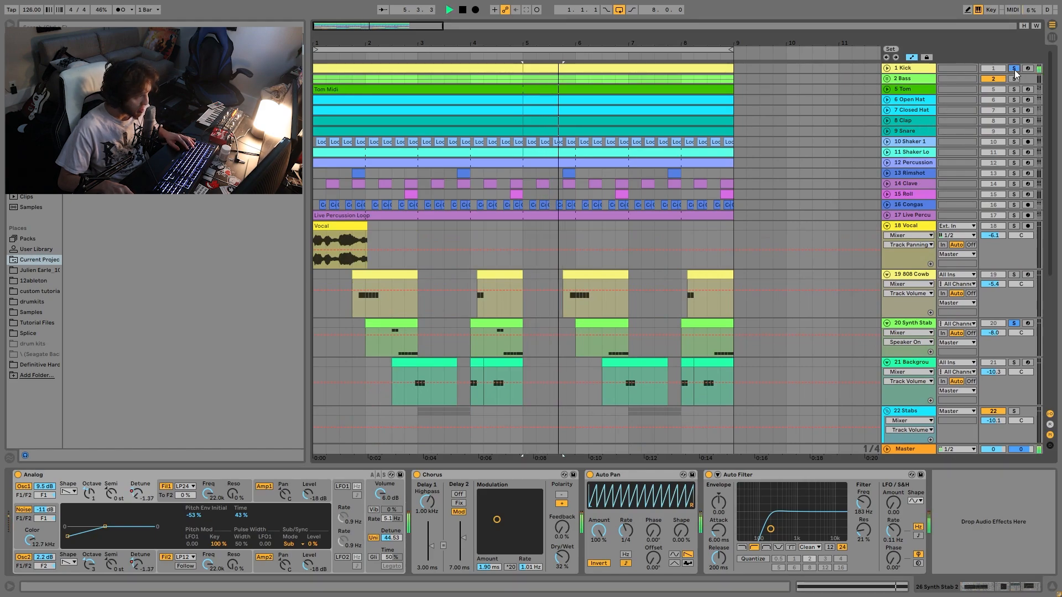
key(space)
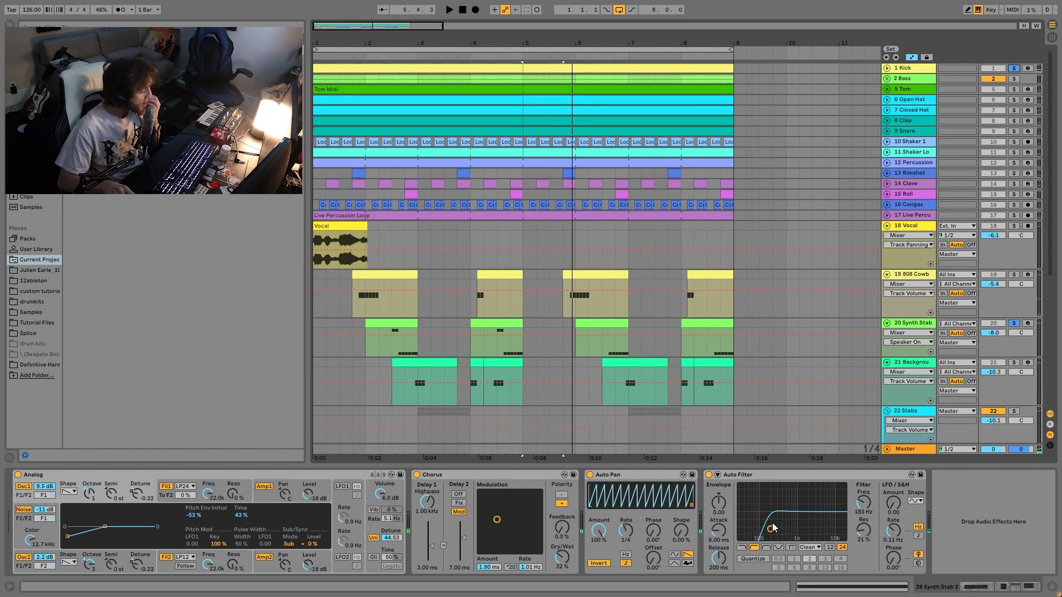
- Clear the track solos and play the full arrangement from 4.3.1, just before the Synth Stab 2 clip
scroll(865, 407, down, 5)
scroll(851, 391, down, 1)
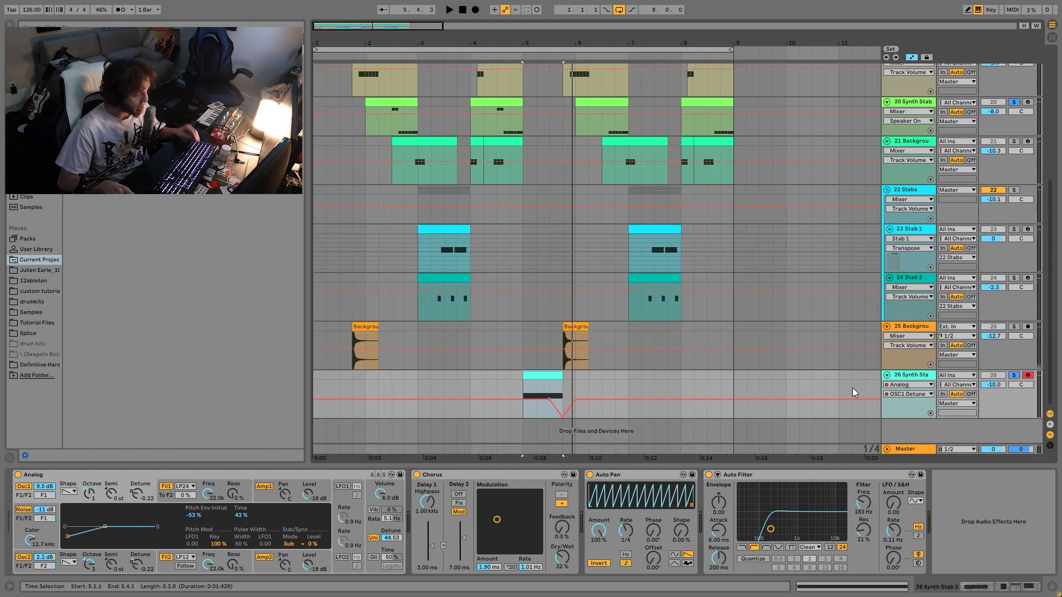
click(1013, 375)
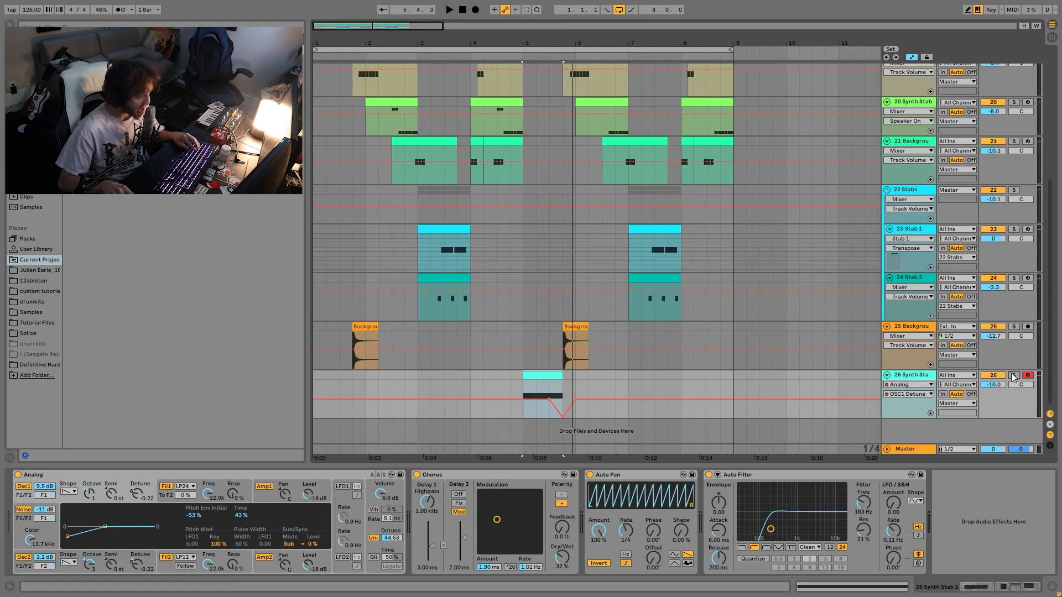
click(497, 374)
key(space)
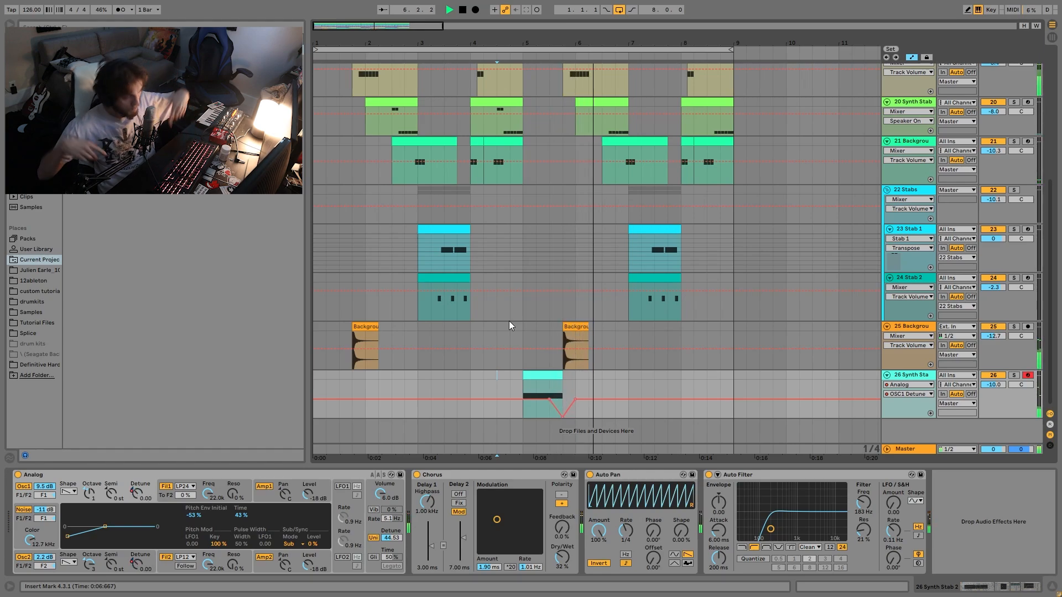
scroll(508, 325, up, 3)
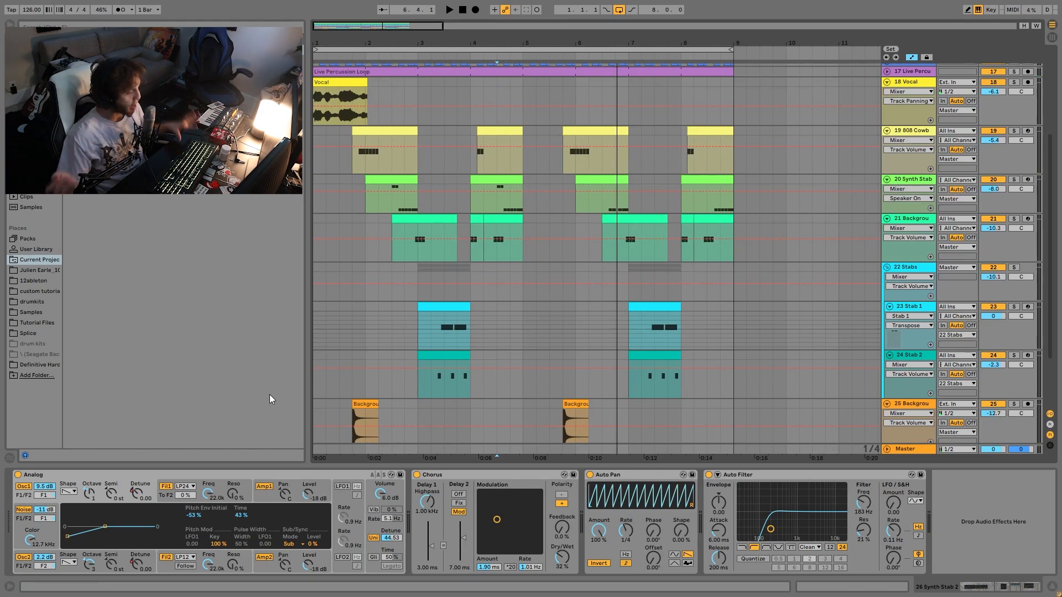
- Replay the full mix from 4.3.1 through the Synth Stab 2 clip and the second pair of stab clips
scroll(576, 413, down, 3)
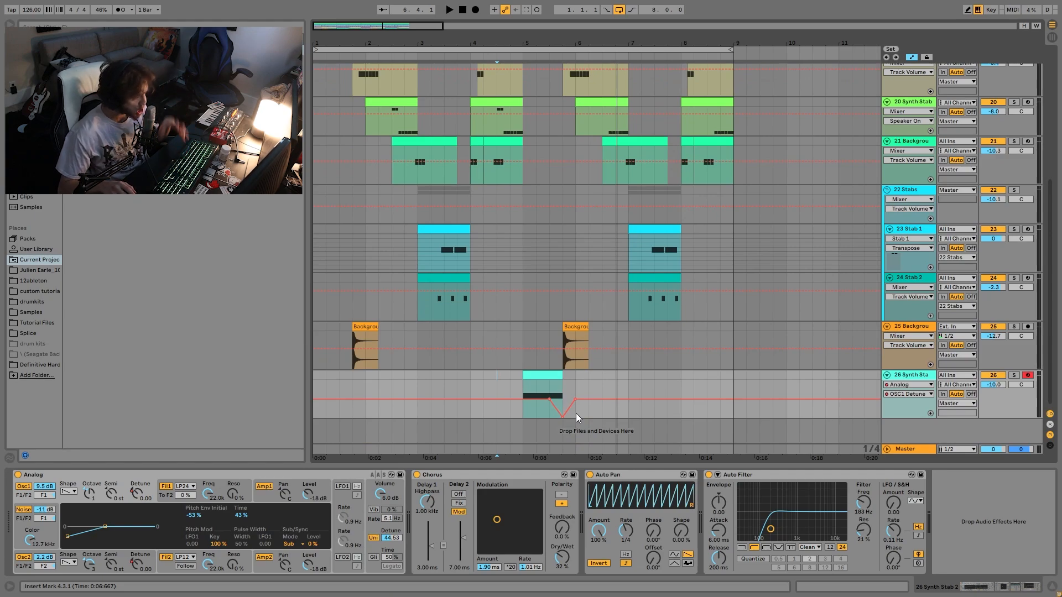
key(space)
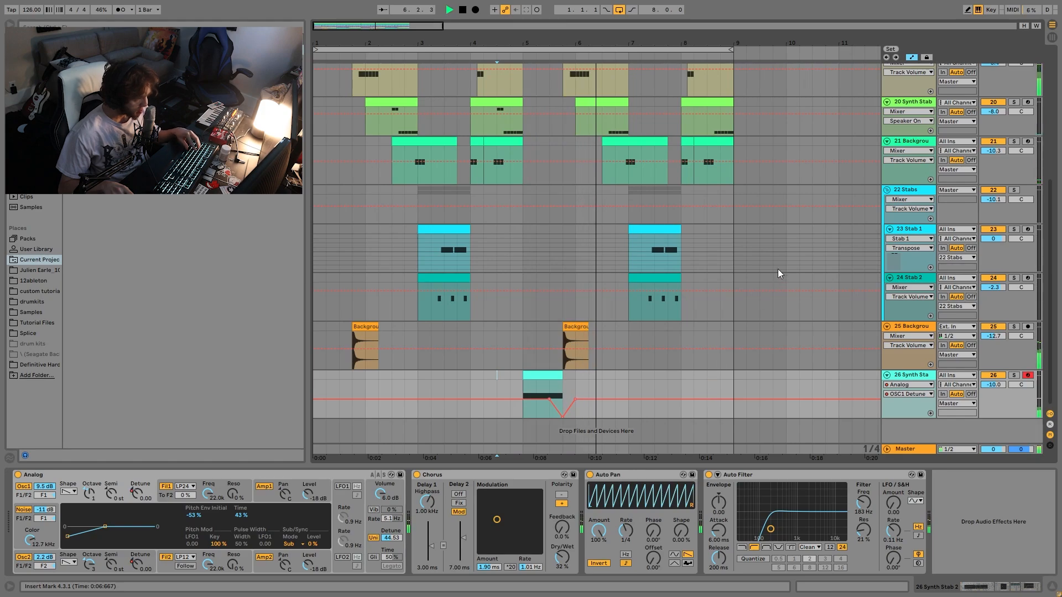
mouse_move(777, 207)
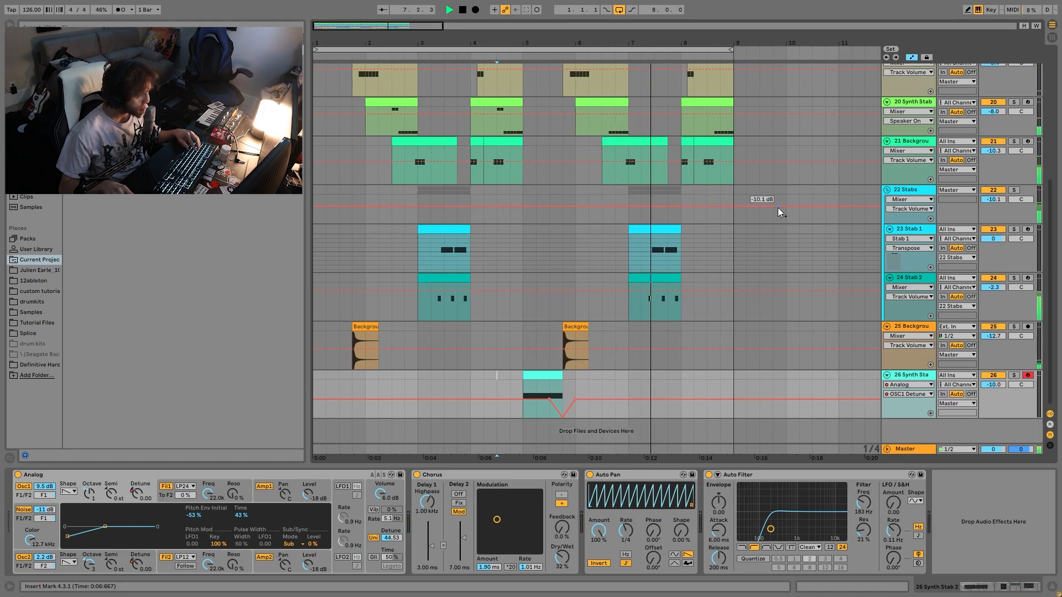
key(space)
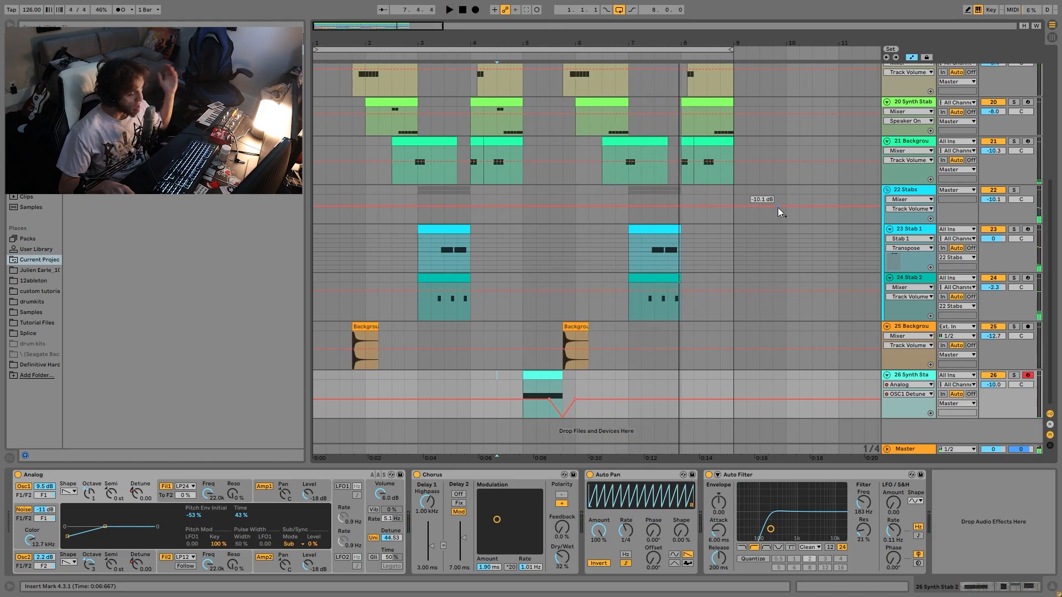